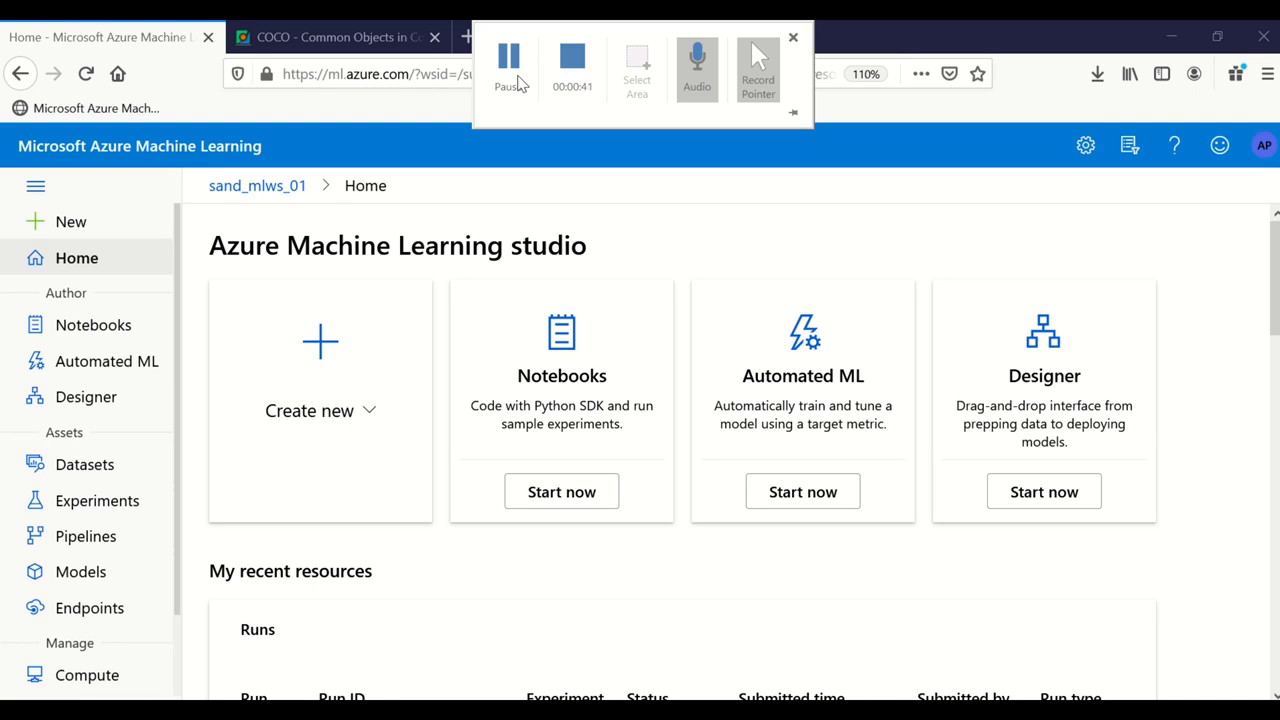
Step: Close one of the unneeded open windows from the taskbar preview
left_click(510, 60)
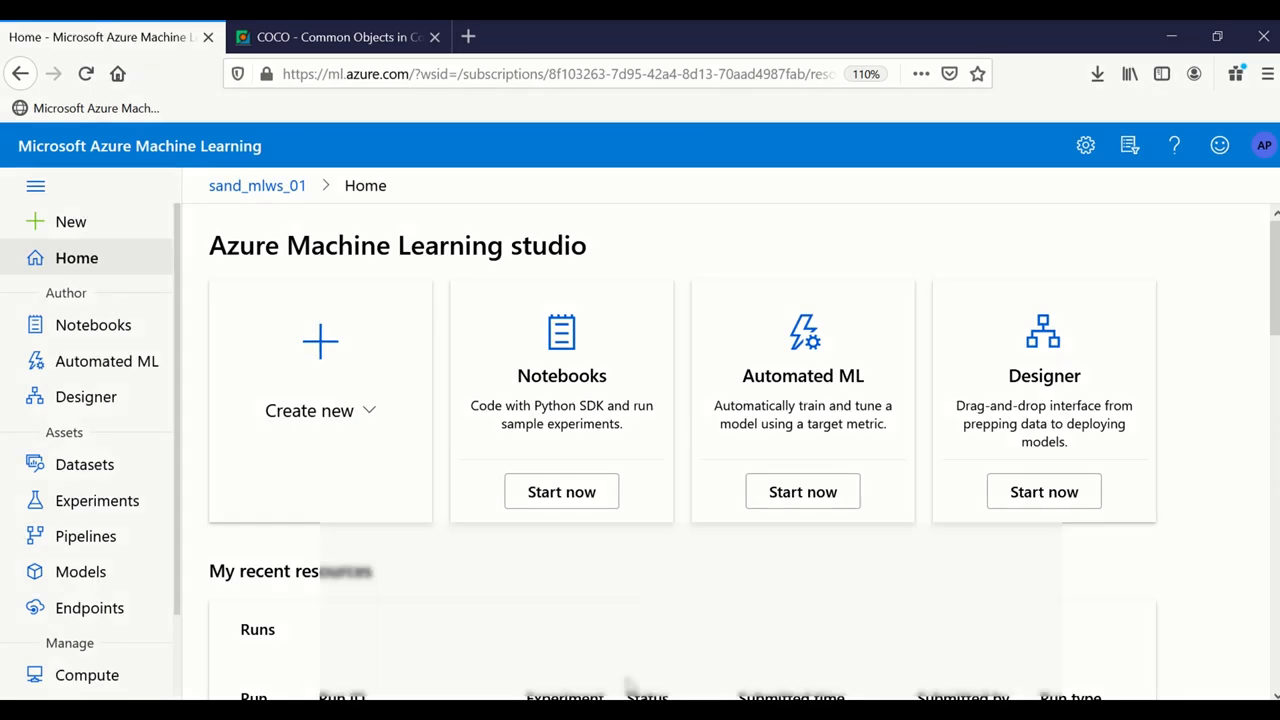
mouse_move(640, 700)
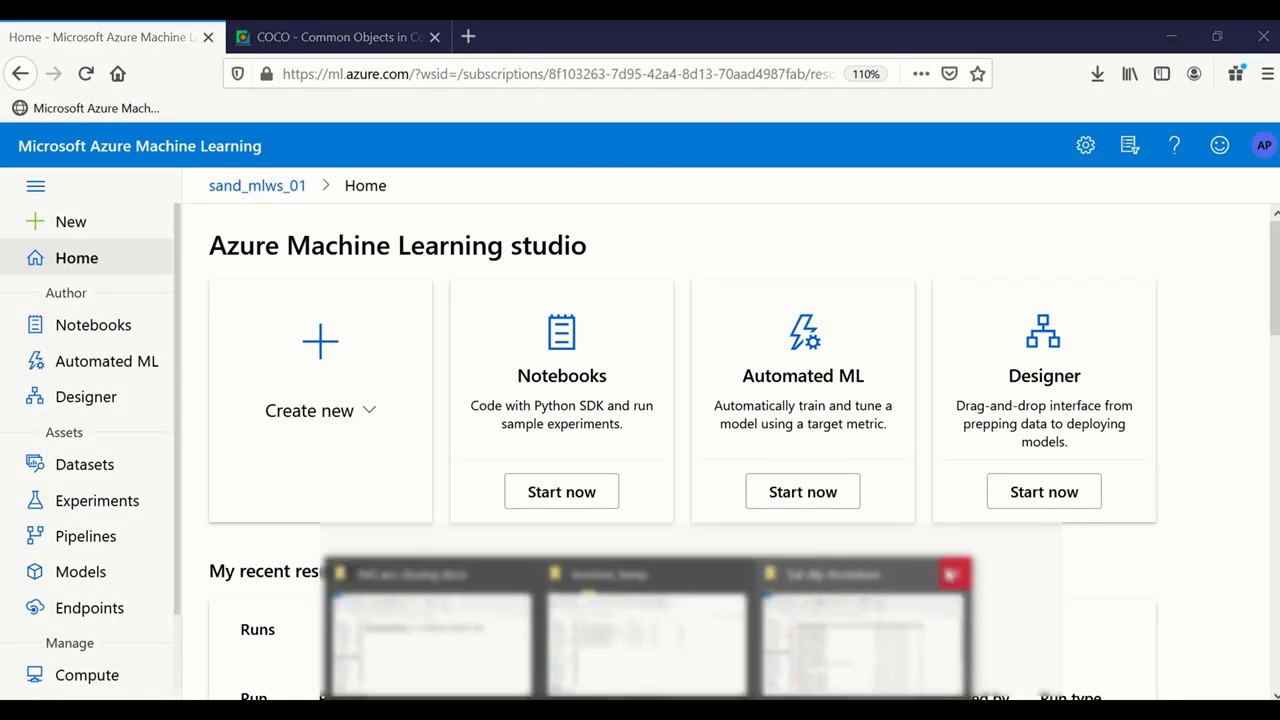
left_click(944, 572)
Step: Bring the invoices_temp folder forward and select the Form-A certificate image
mouse_move(675, 624)
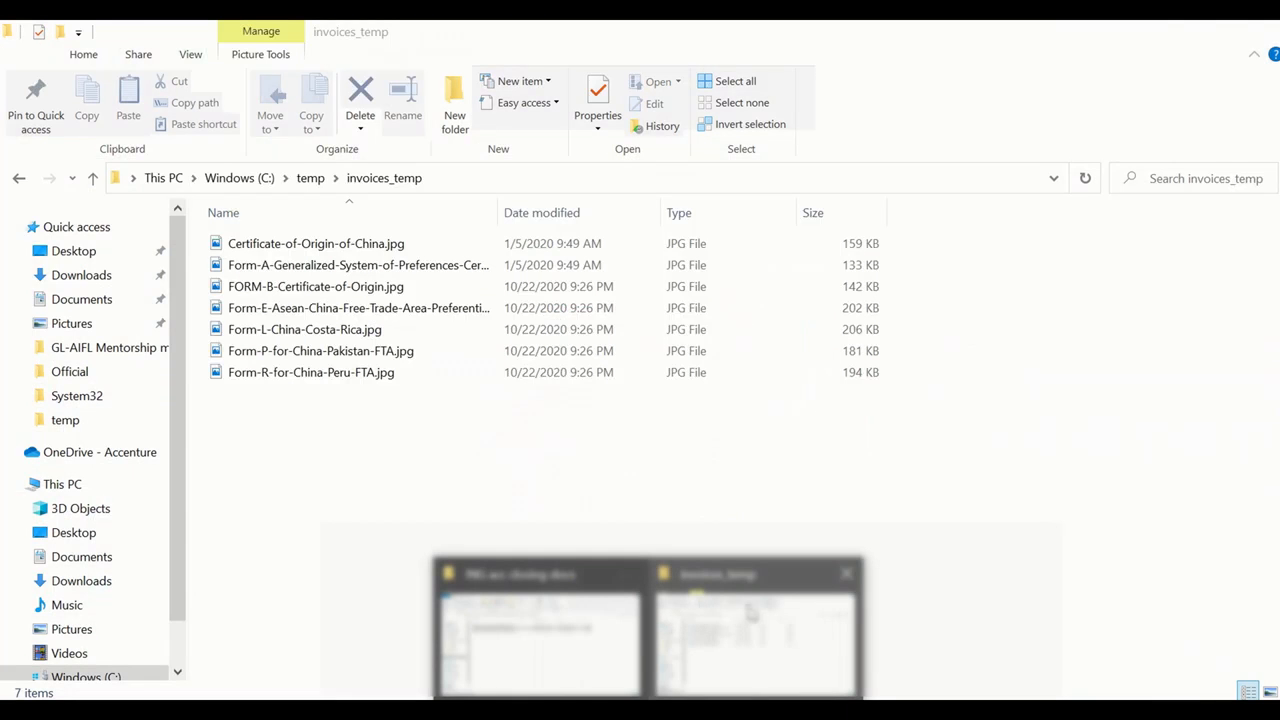
left_click(752, 612)
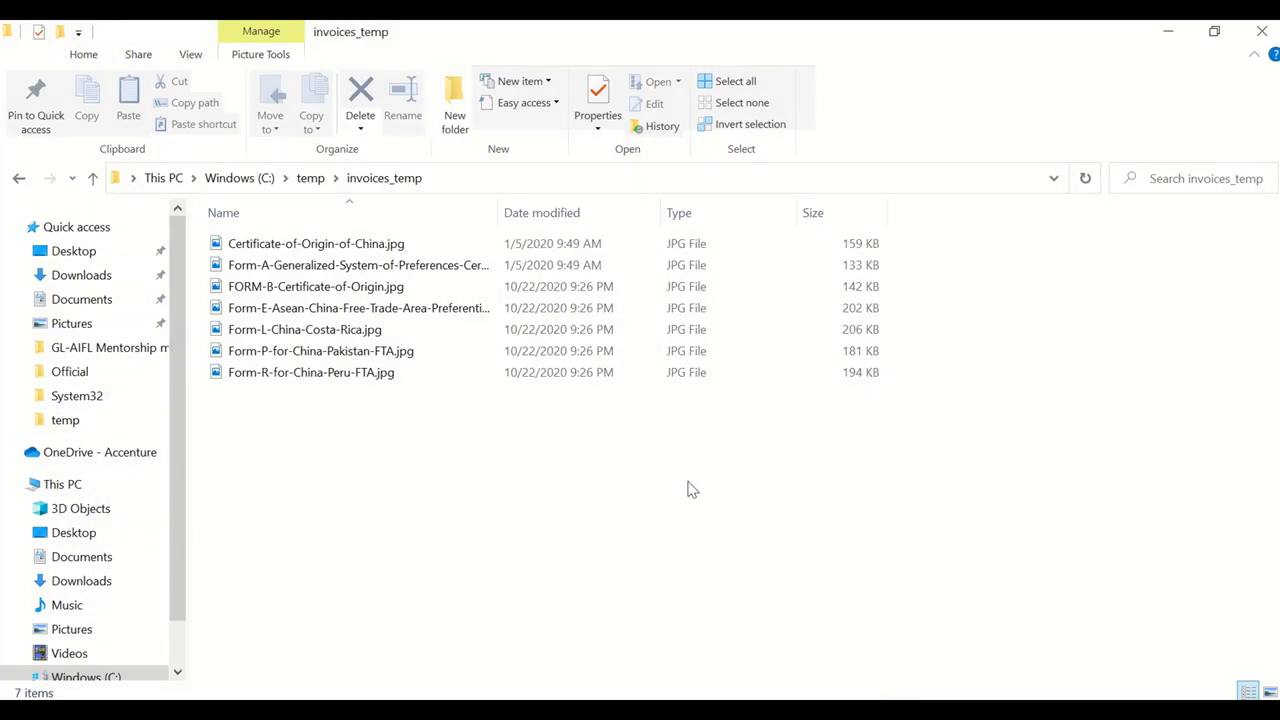
left_click(310, 260)
Step: Open the Form-A certificate image in Photos, flip to the previous image and back, and zoom in
double_click(400, 254)
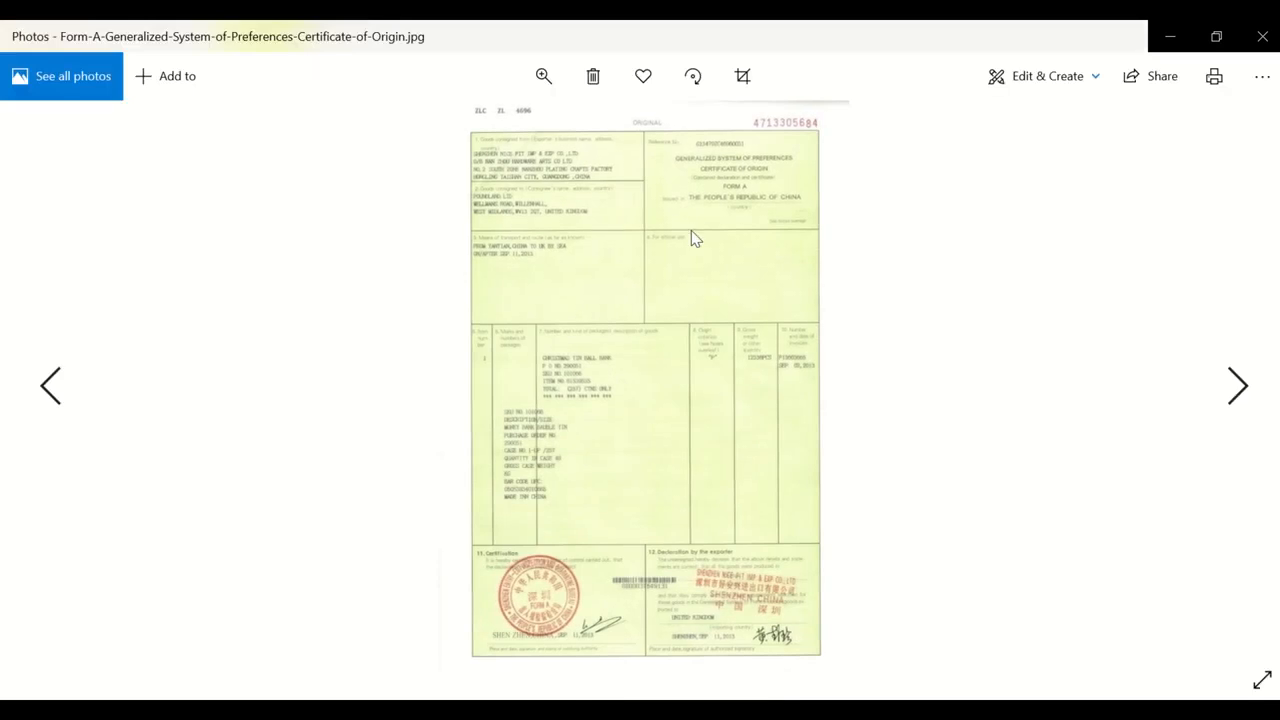
key("Left")
key("Right")
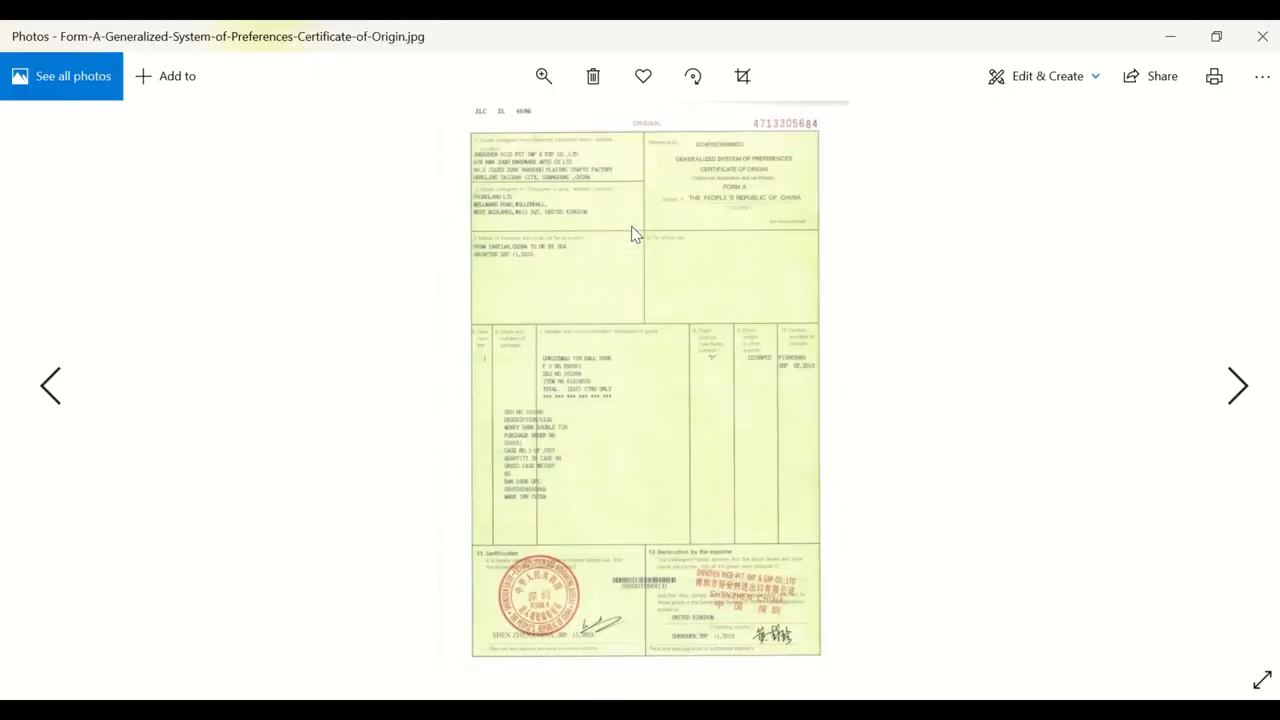
scroll(710, 212, "up", 5)
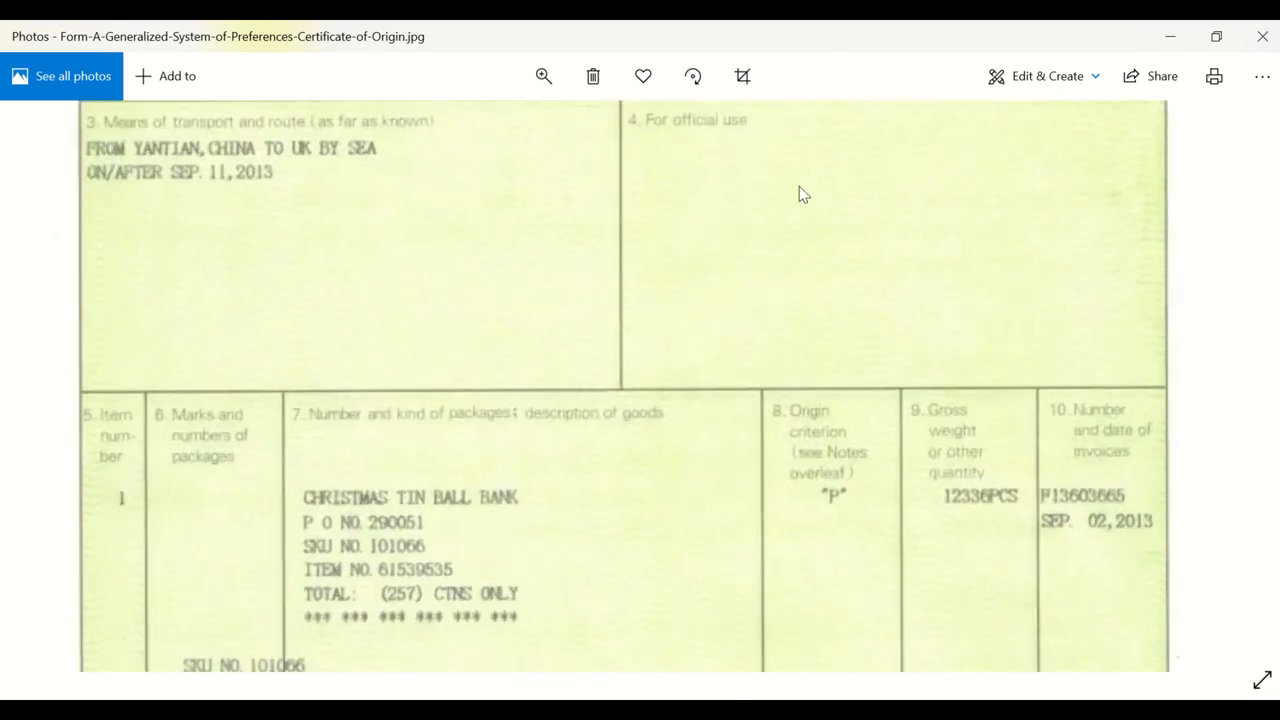
scroll(833, 415, "up", 3)
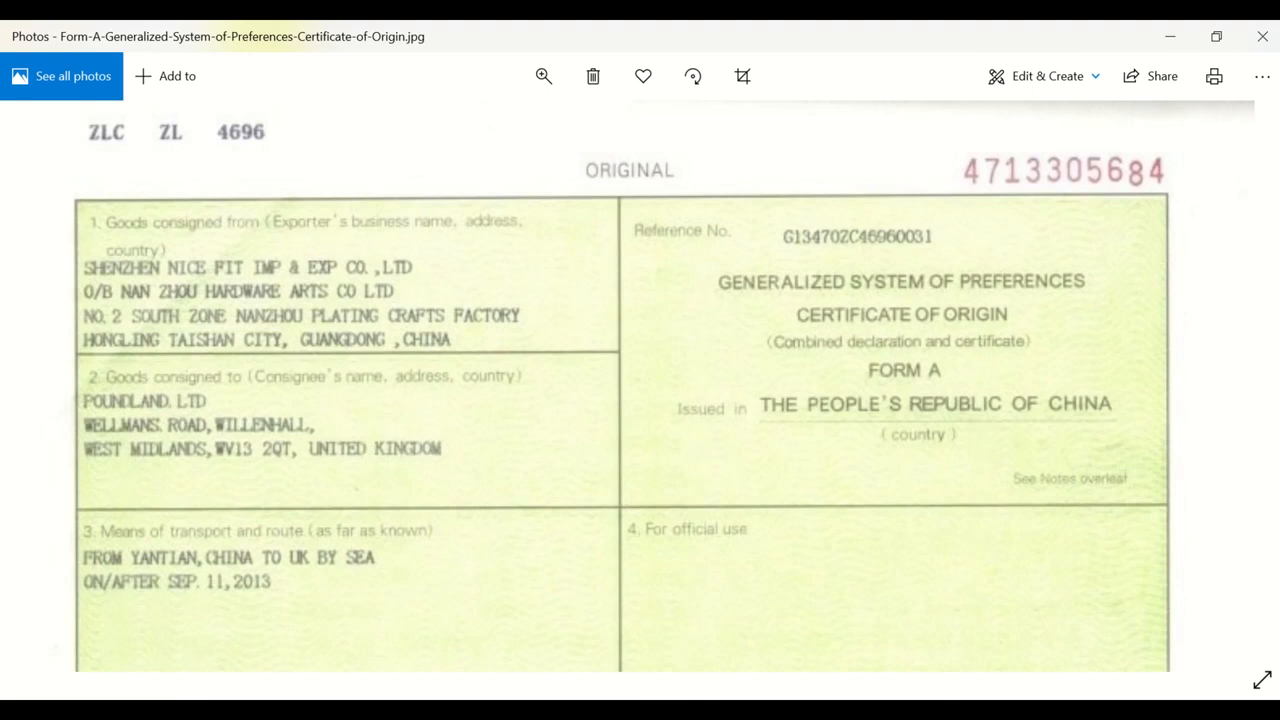
left_click(783, 640)
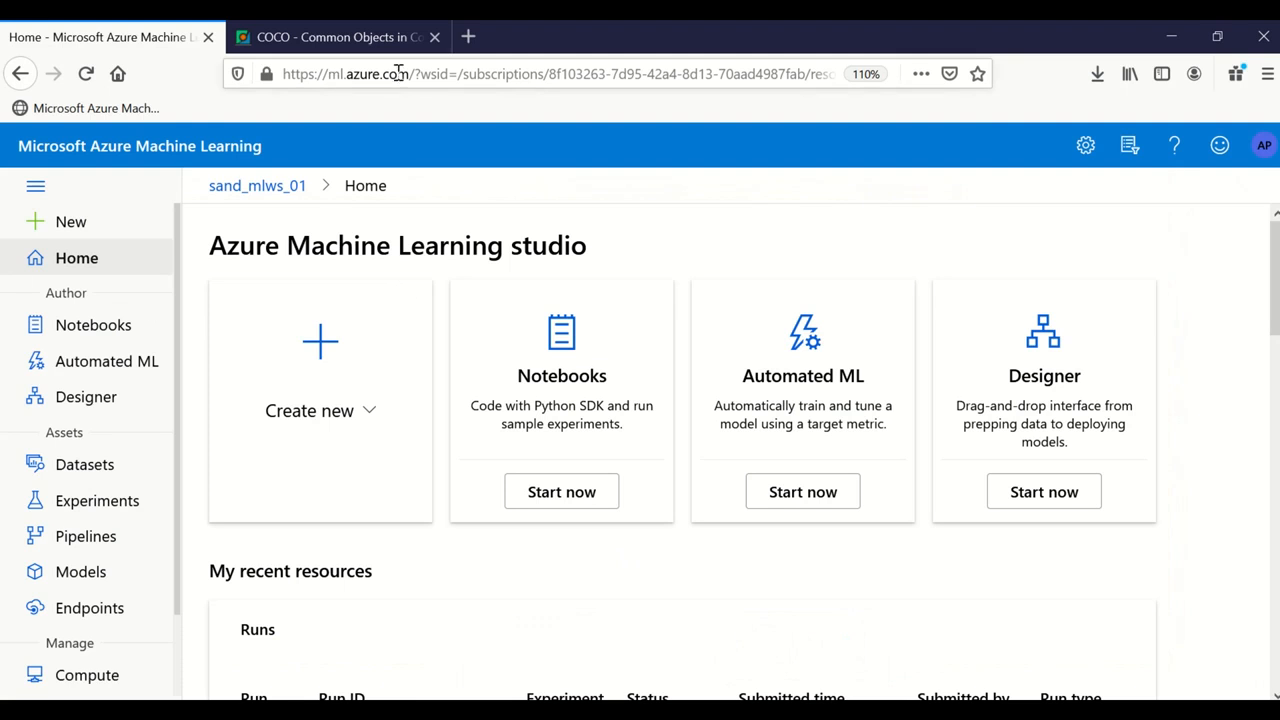
Step: Go to Data Labeling in the left navigation and start a new labeling project
scroll(63, 335, "down", 2)
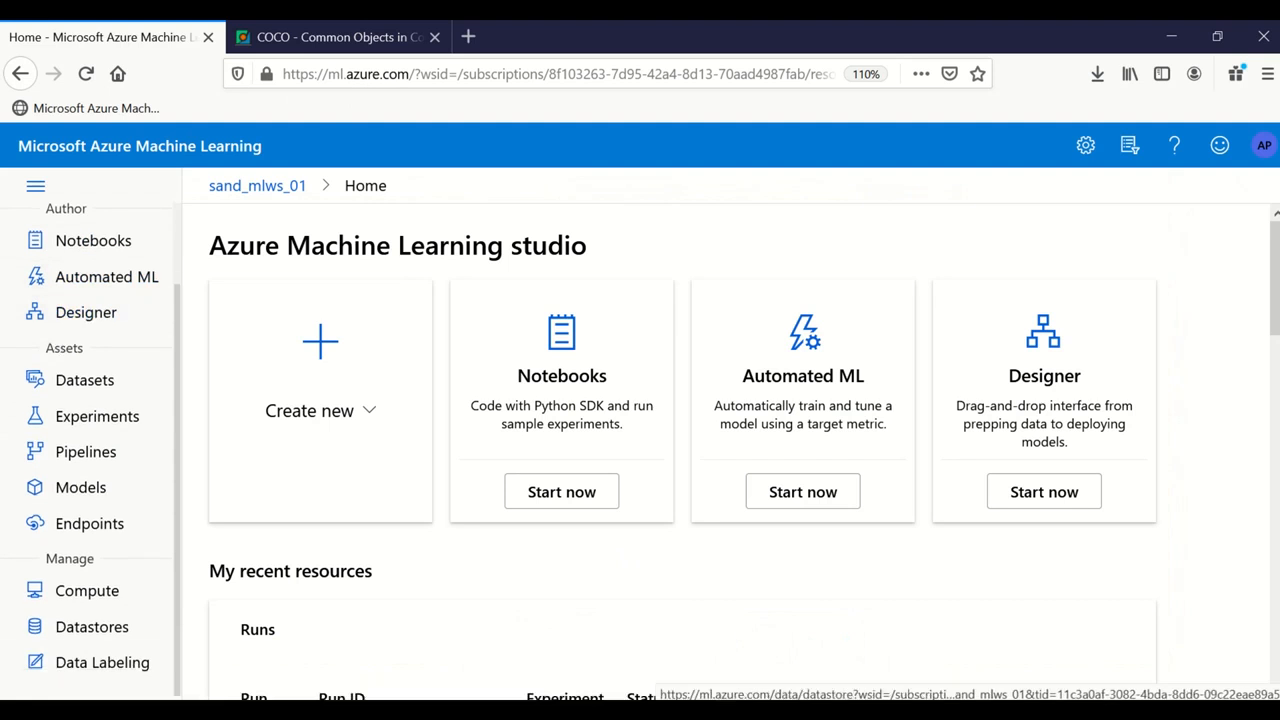
left_click(102, 664)
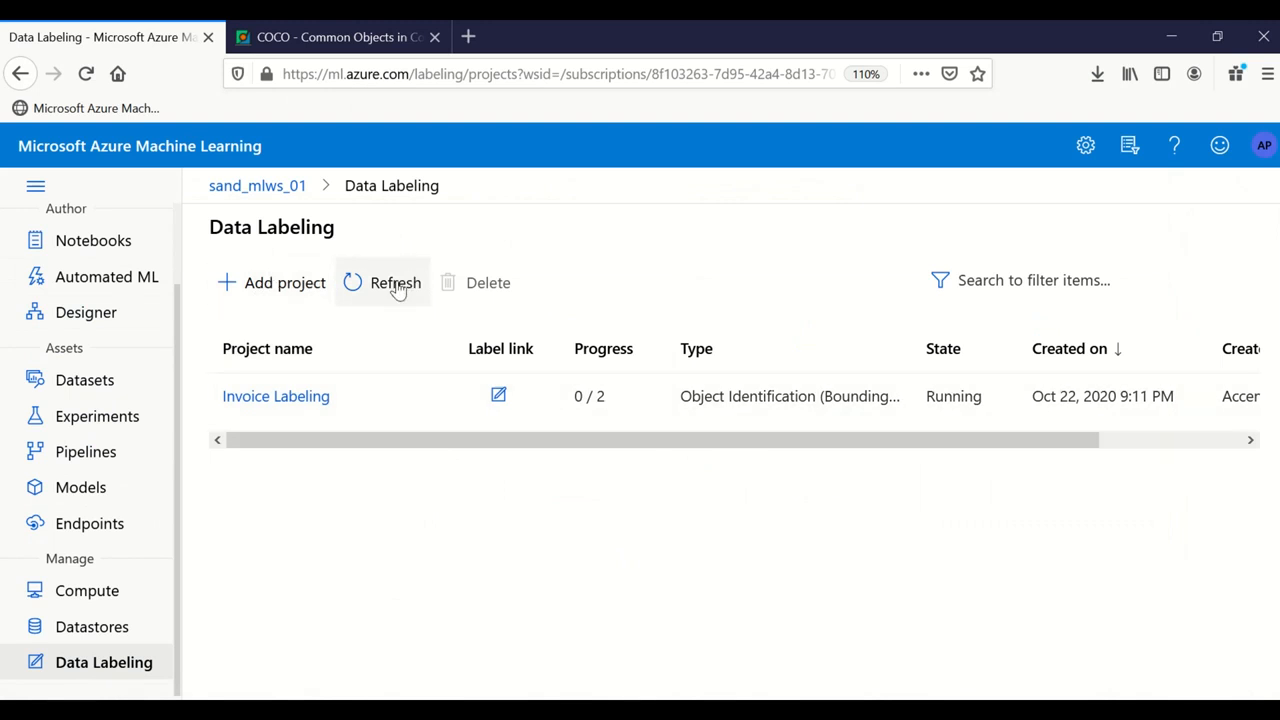
left_click(285, 283)
Step: Name the project InvoiceNumberLabeling and pick Image Classification Multi-label as the task type
left_click(704, 350)
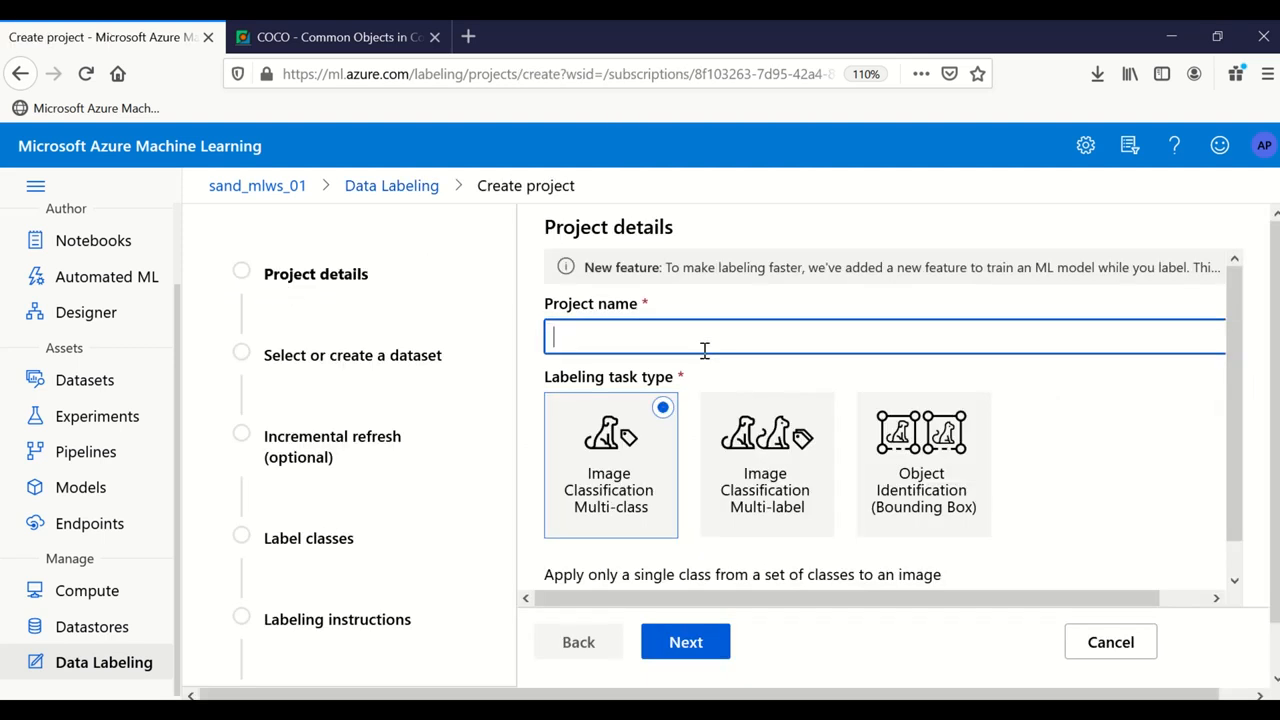
type("InvoiceNumberLabel")
type("ing")
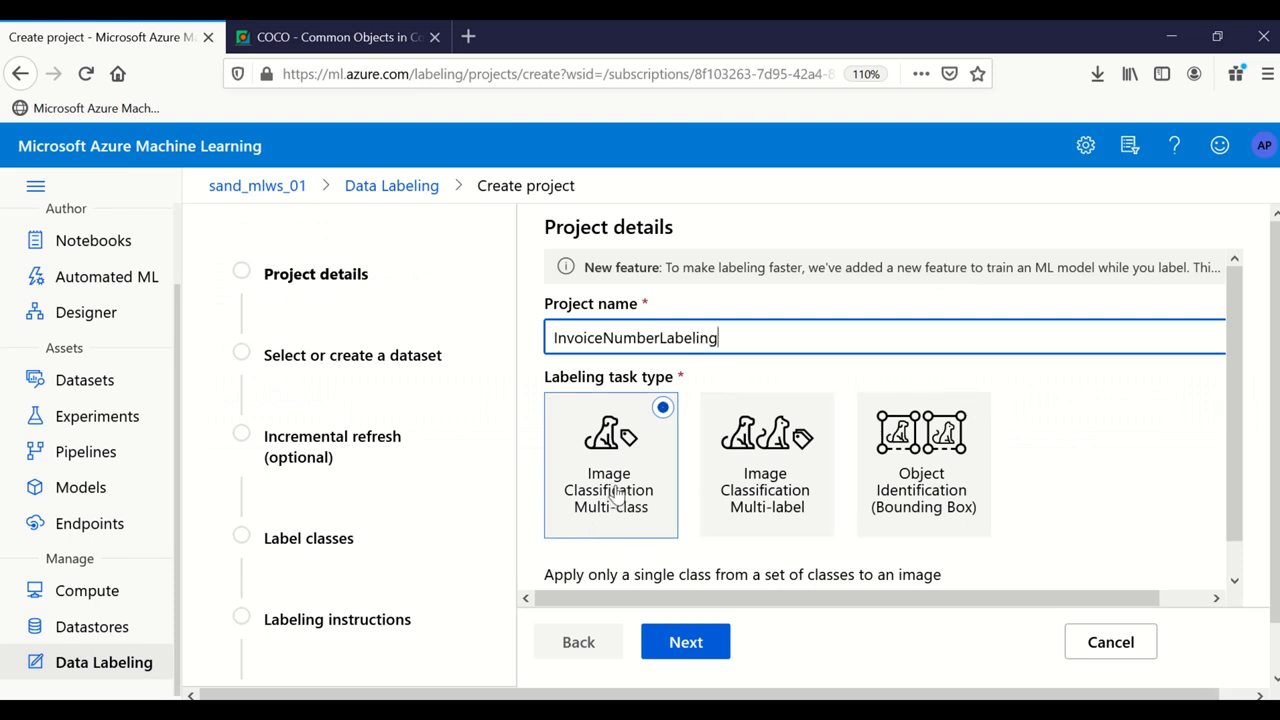
scroll(873, 453, "down", 1)
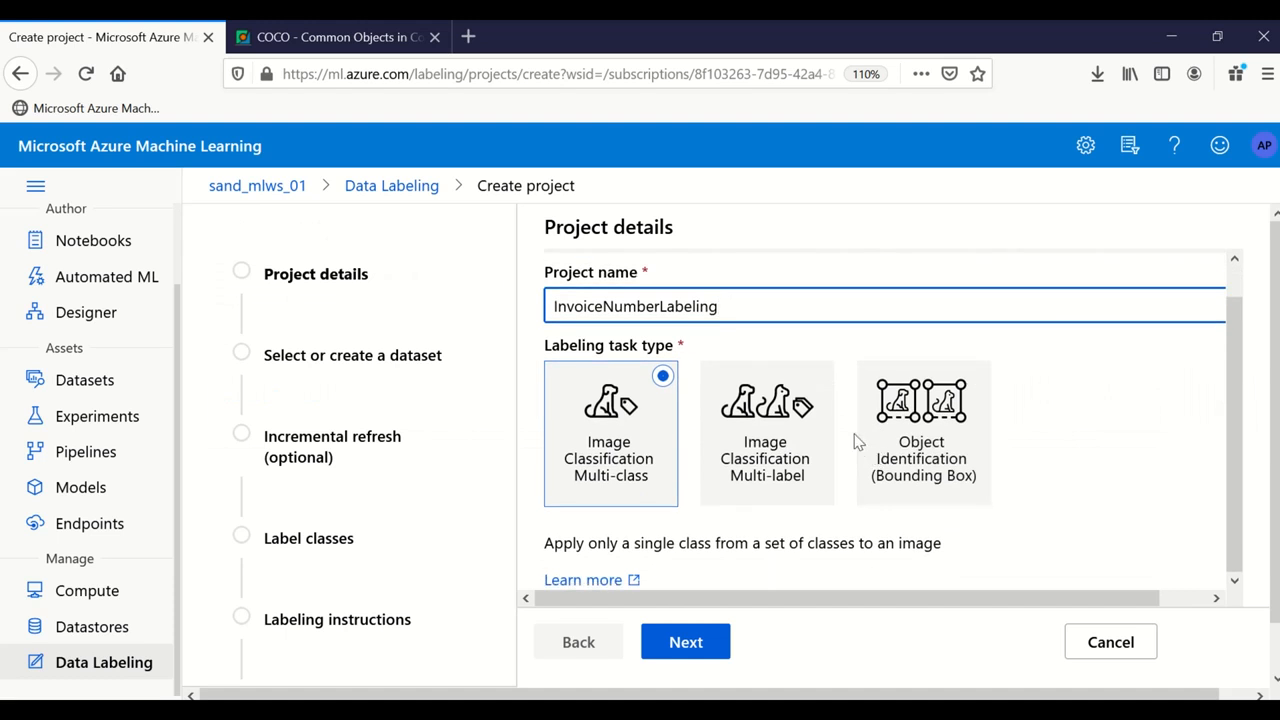
scroll(853, 440, "up", 1)
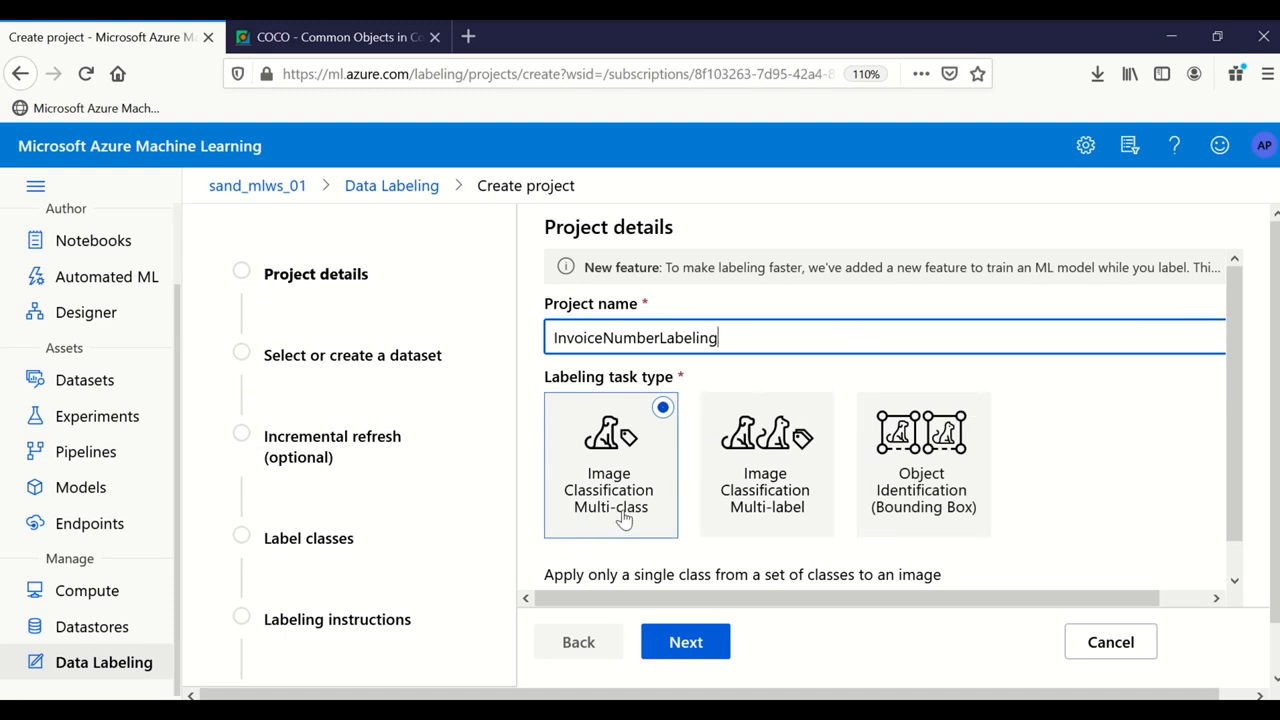
scroll(624, 516, "down", 1)
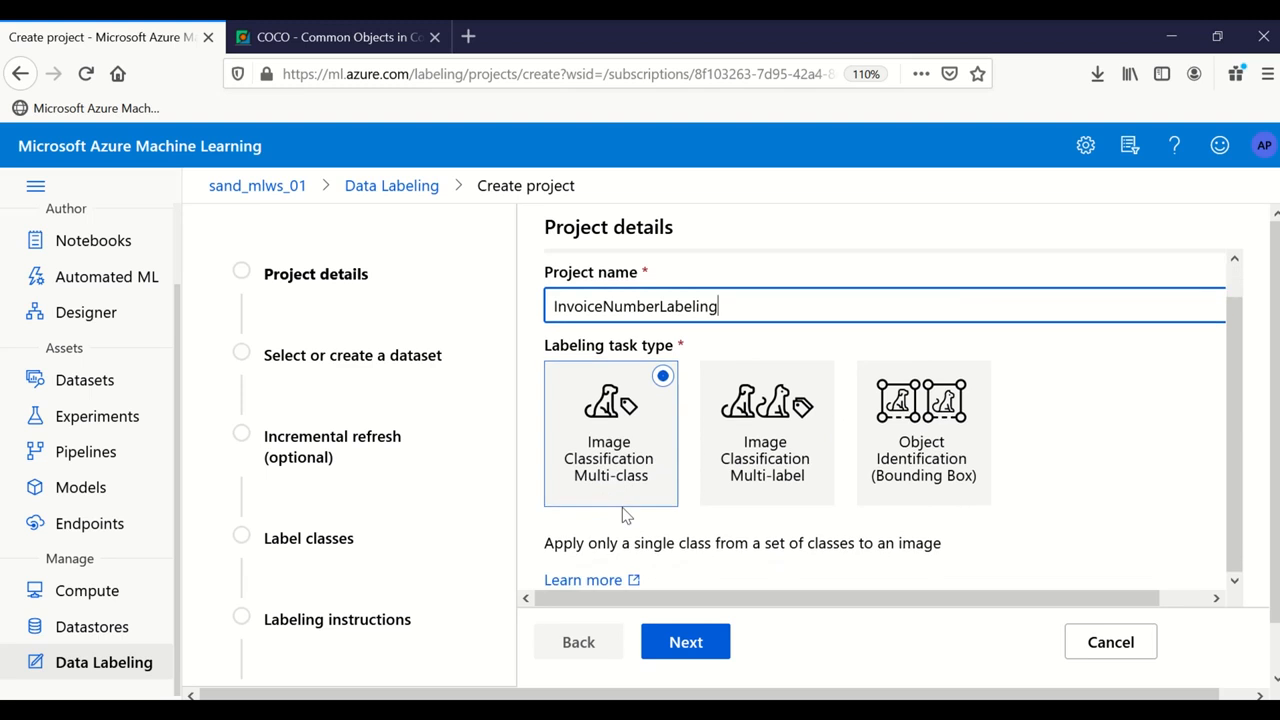
scroll(624, 516, "up", 1)
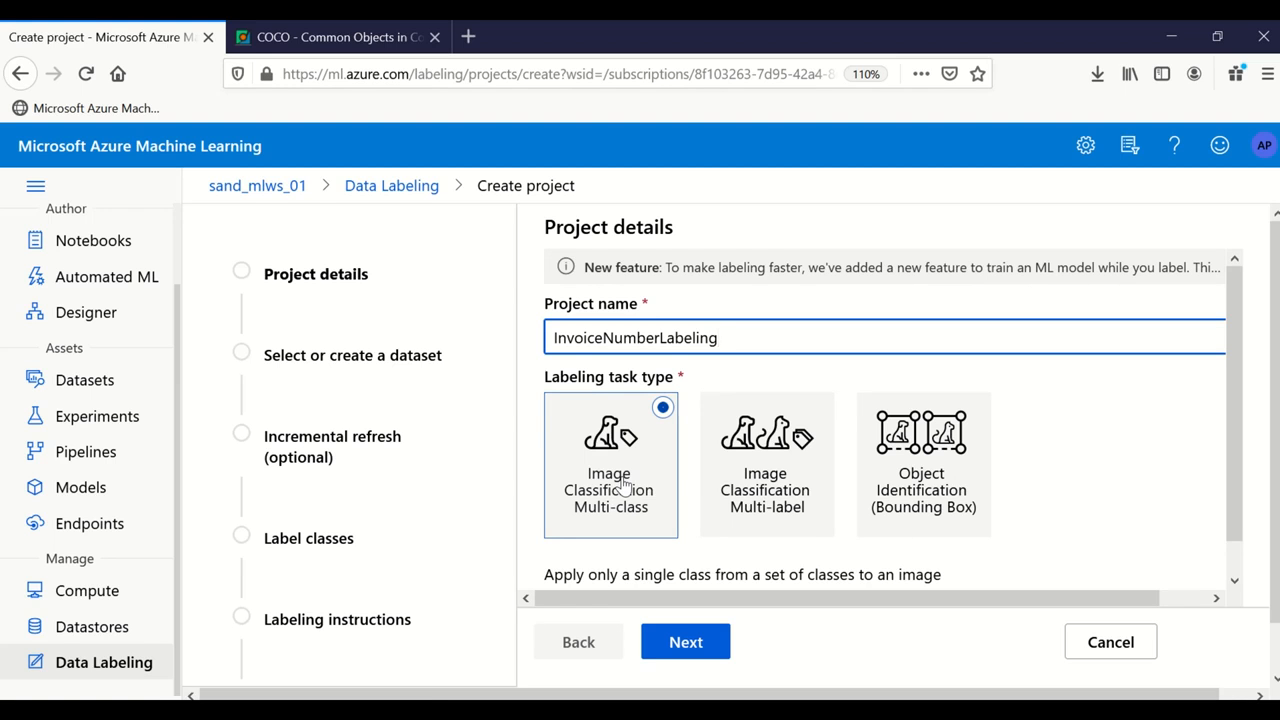
left_click(760, 473)
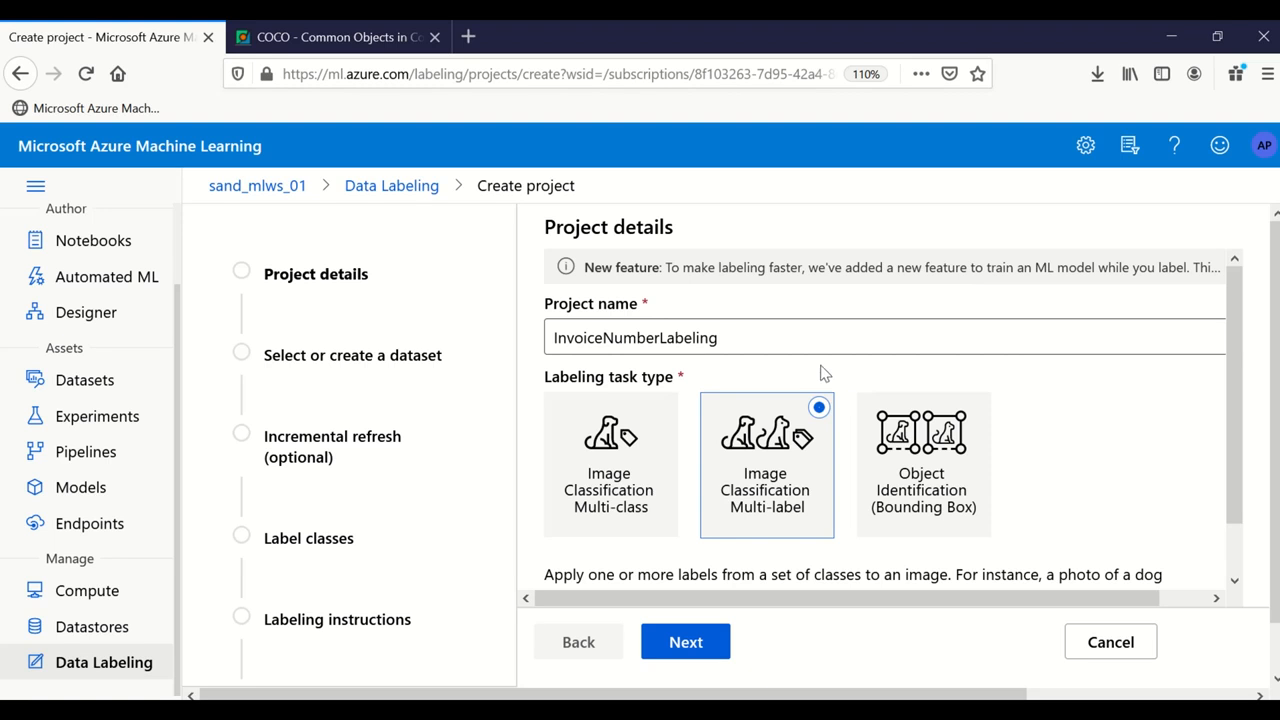
Step: Switch the task type to Object Identification (Bounding Box) and continue to dataset selection
left_click(980, 421)
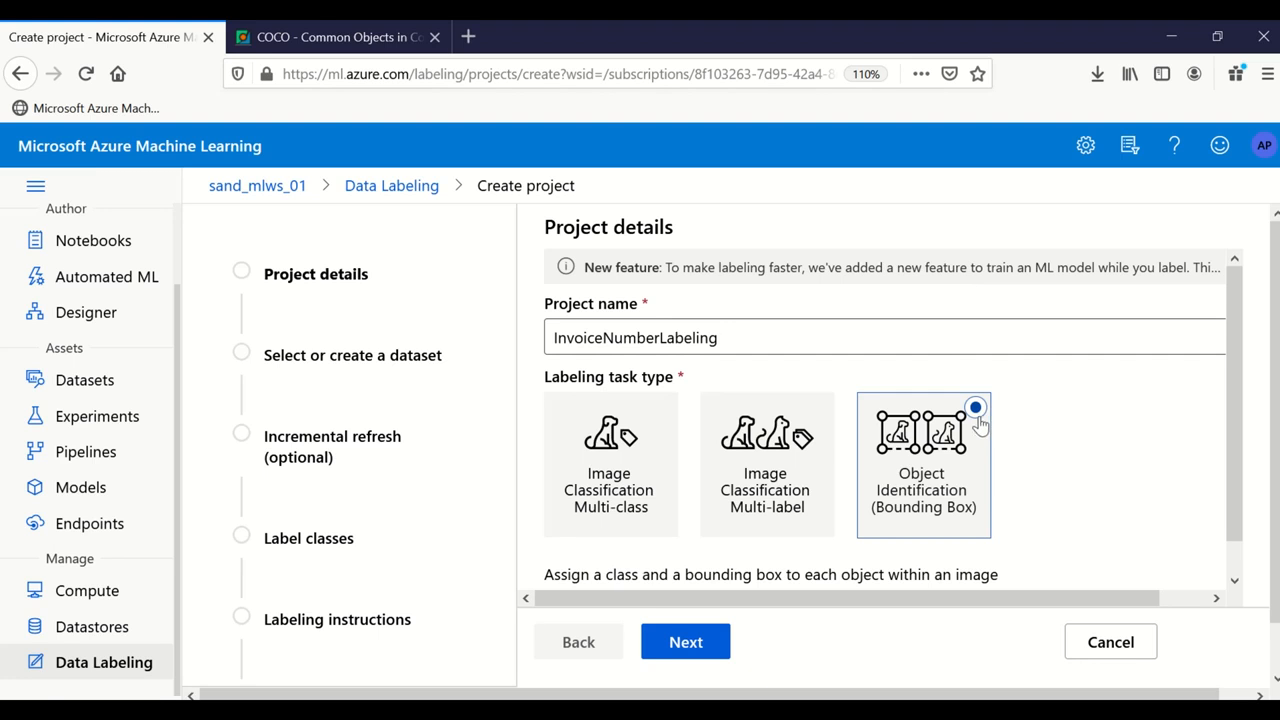
scroll(925, 437, "down", 1)
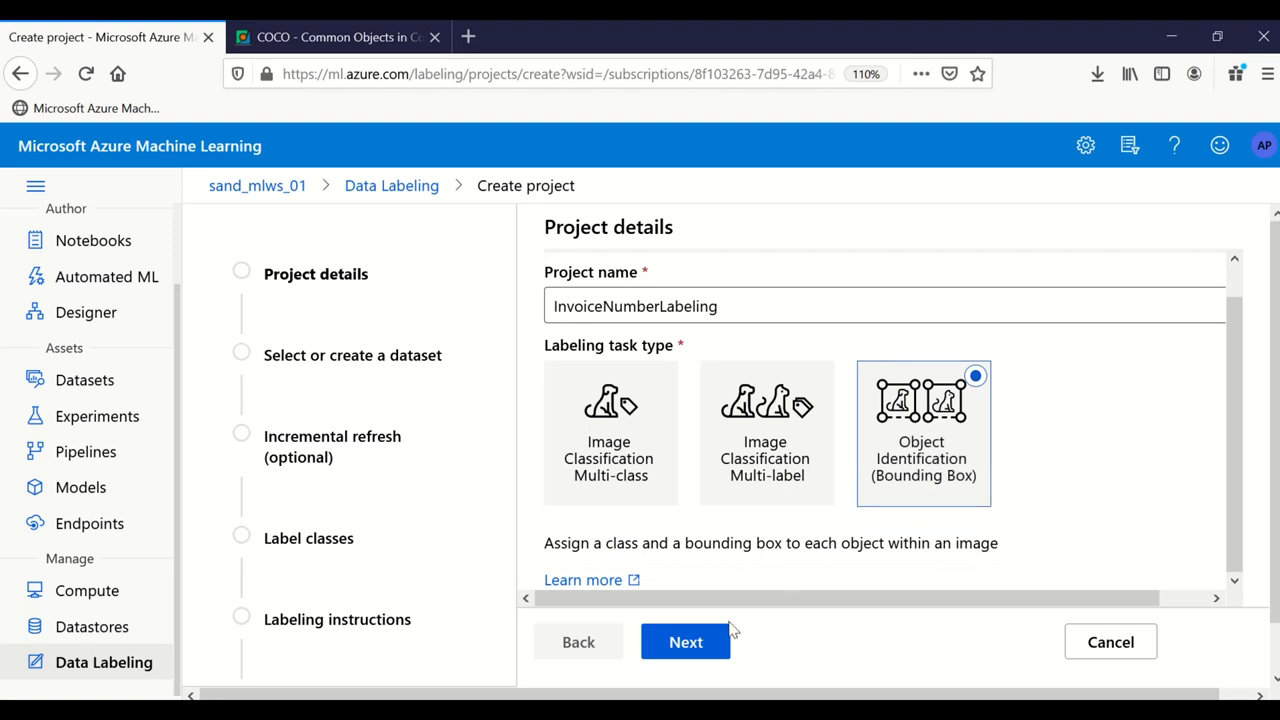
left_click(690, 645)
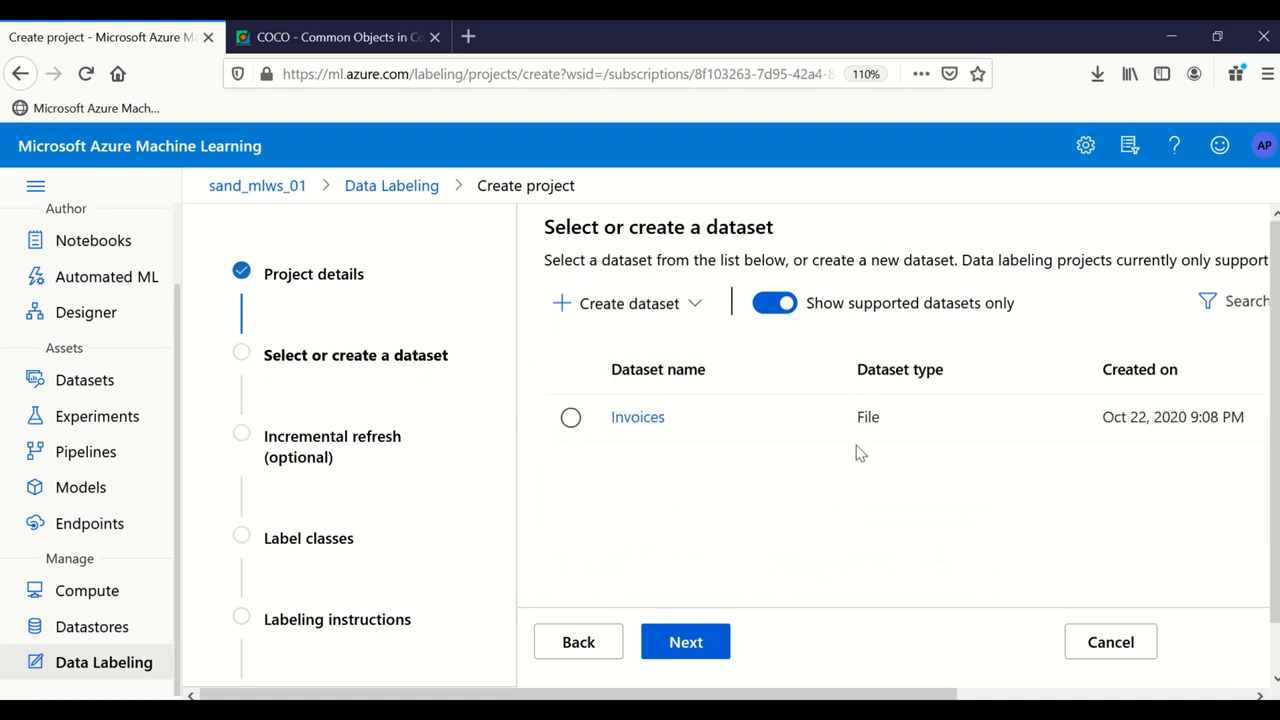
Step: Choose Create dataset > From local files
left_click(680, 316)
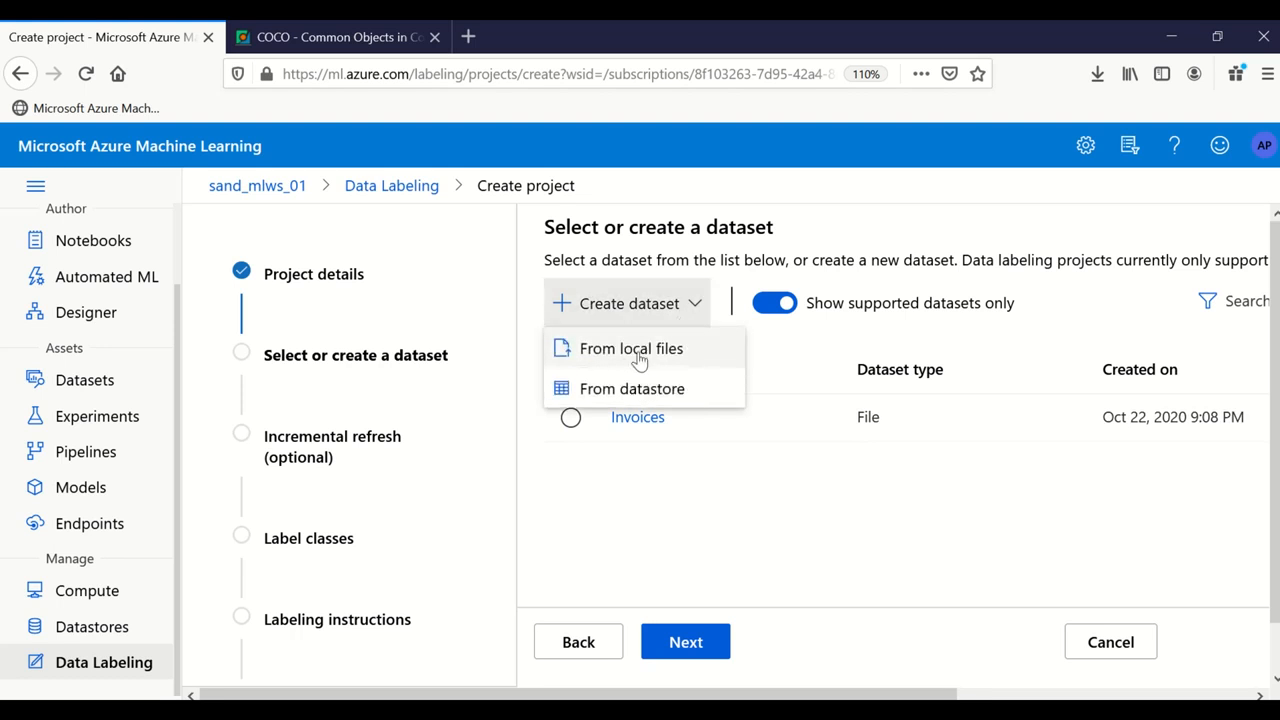
left_click(643, 362)
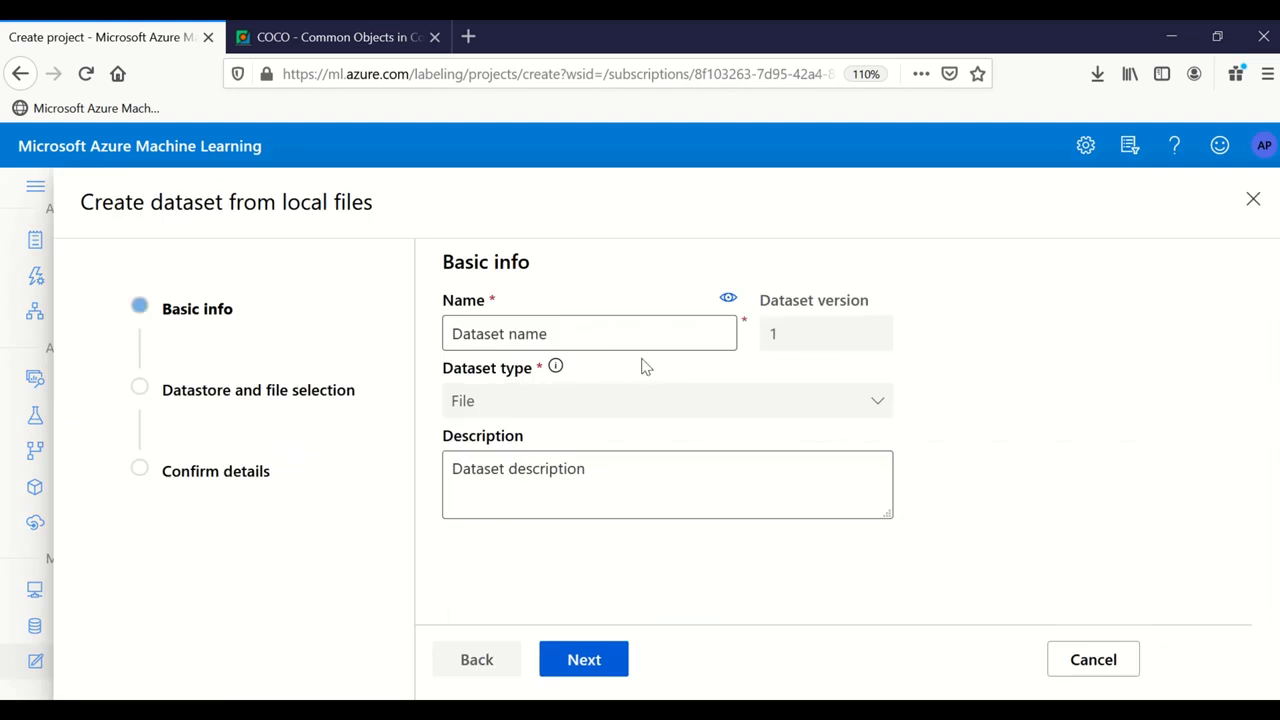
Step: Name the dataset InvoicesChina with no description and continue to the workspaceblobstore datastore step
left_click(551, 333)
type("tes")
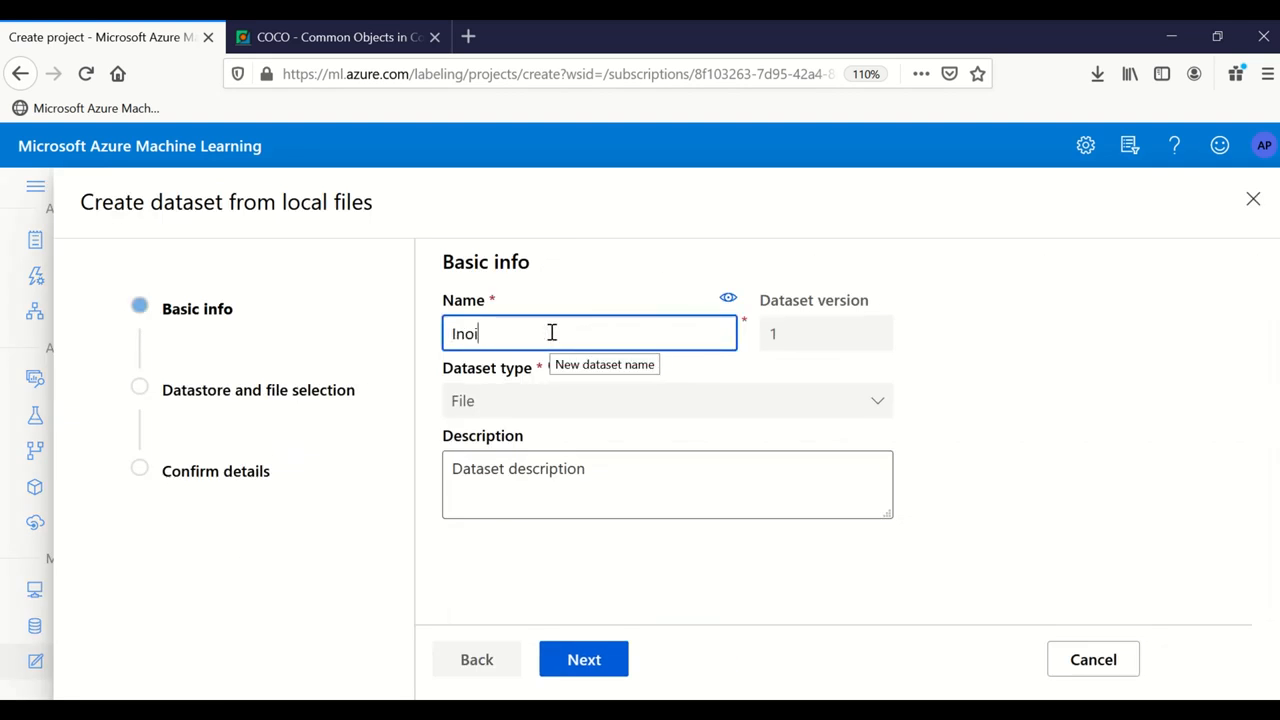
key("BackSpace")
key("BackSpace")
key("BackSpace")
type("In")
key("BackSpace")
type("nvoicesChina")
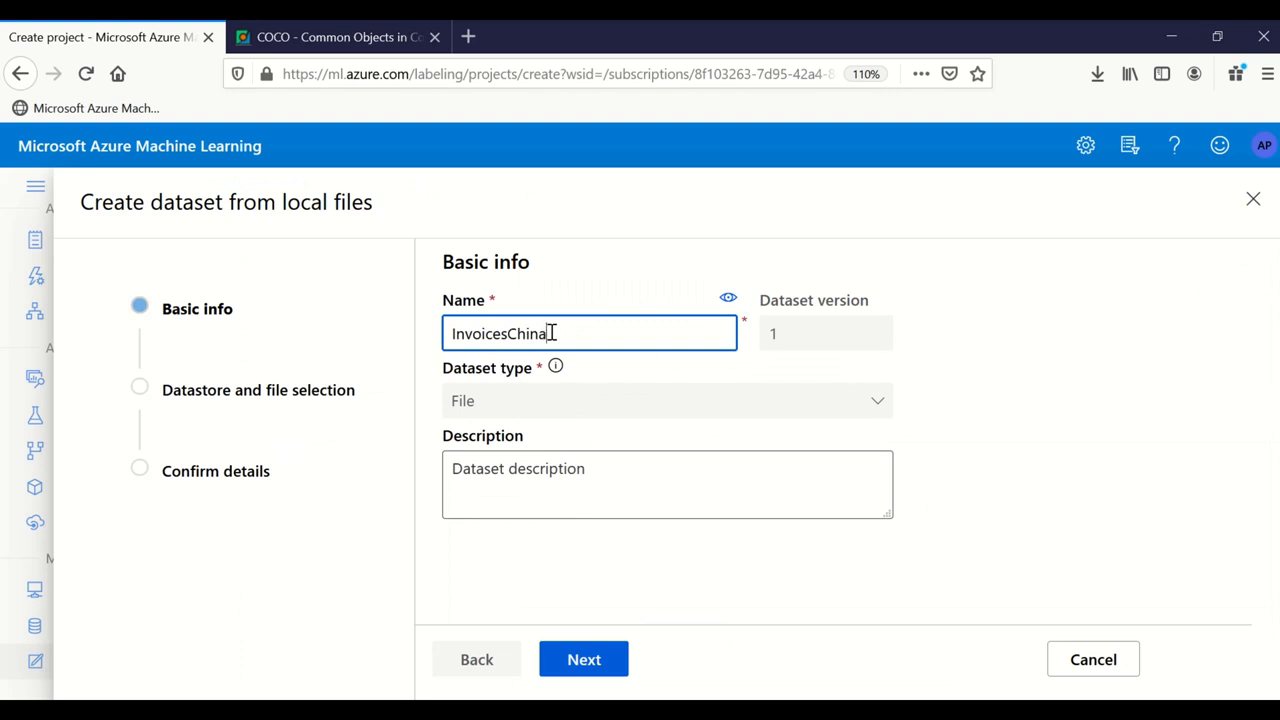
left_click(603, 489)
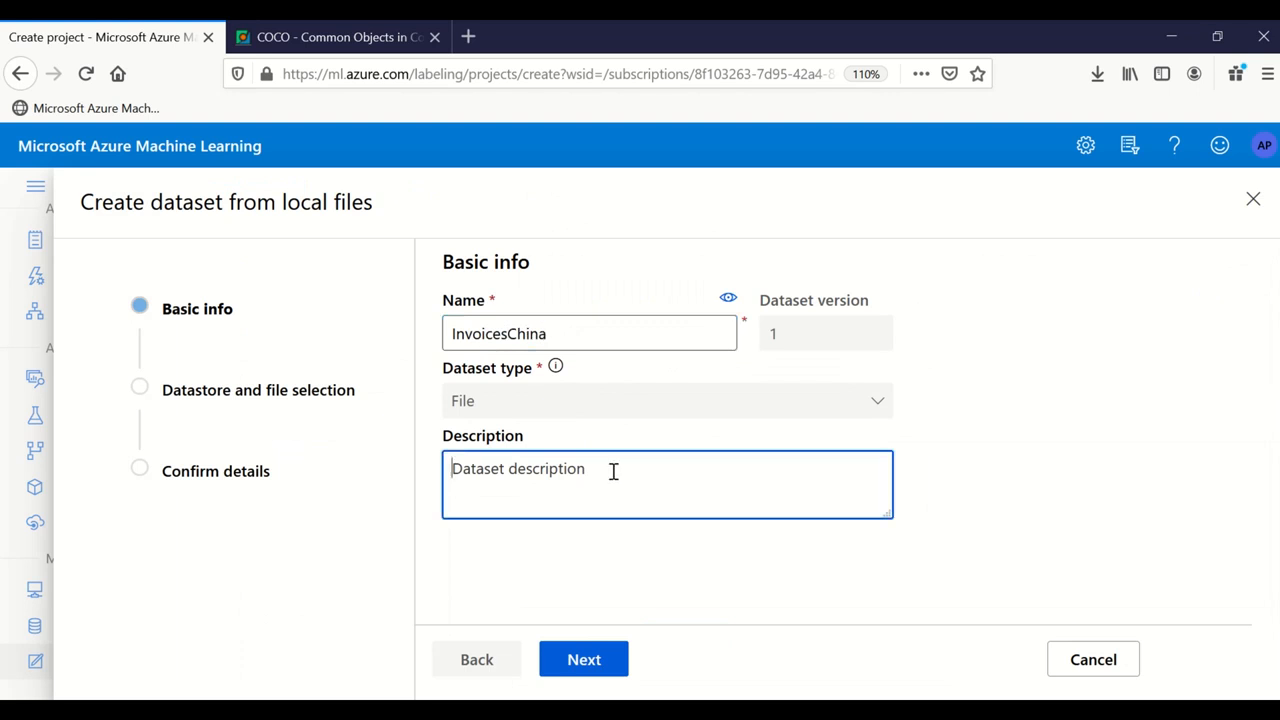
left_click(715, 400)
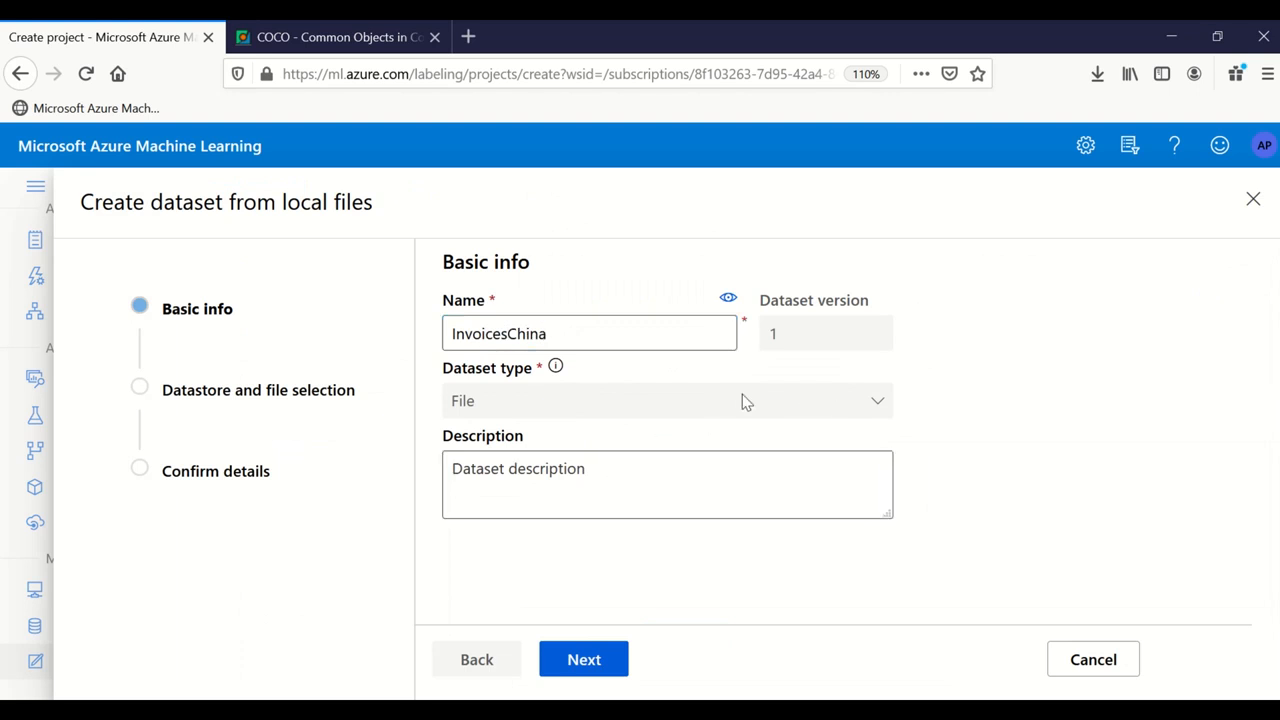
left_click(586, 659)
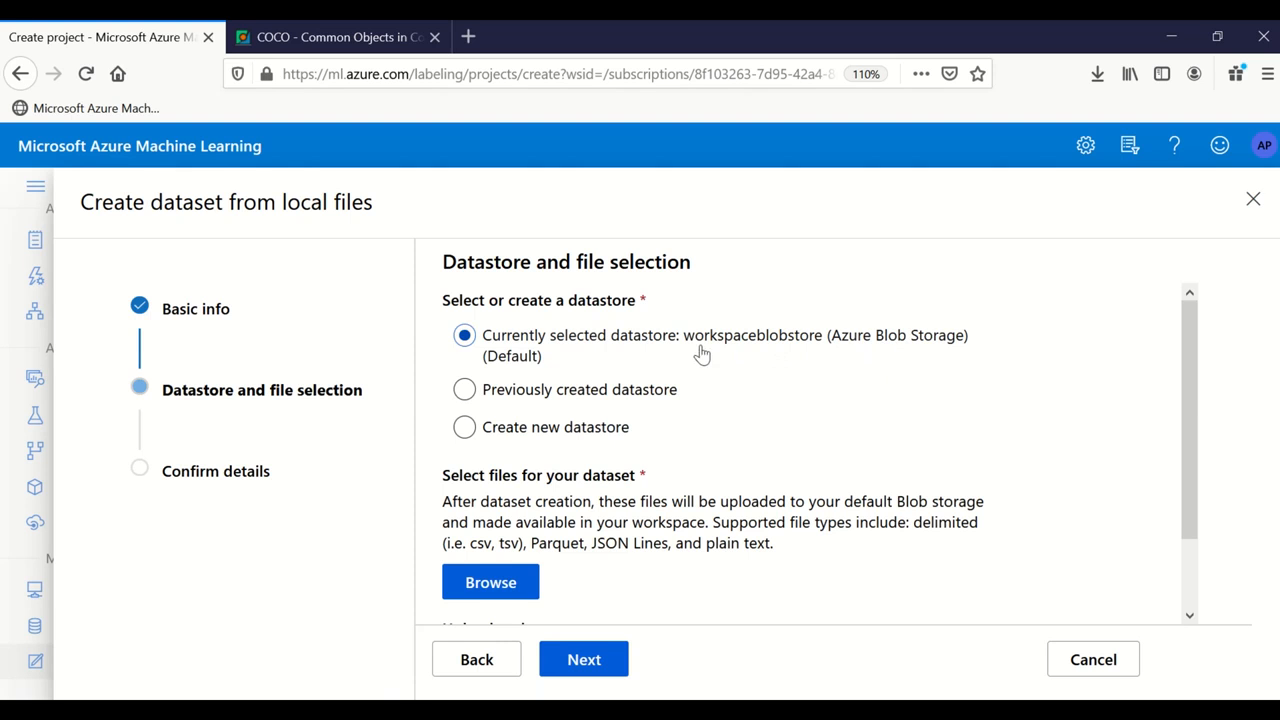
Step: Select the Form-R, Form-P, Form-L, Form-E and FORM-B certificate images for upload
scroll(708, 345, "down", 2)
scroll(706, 323, "up", 2)
left_click(508, 584)
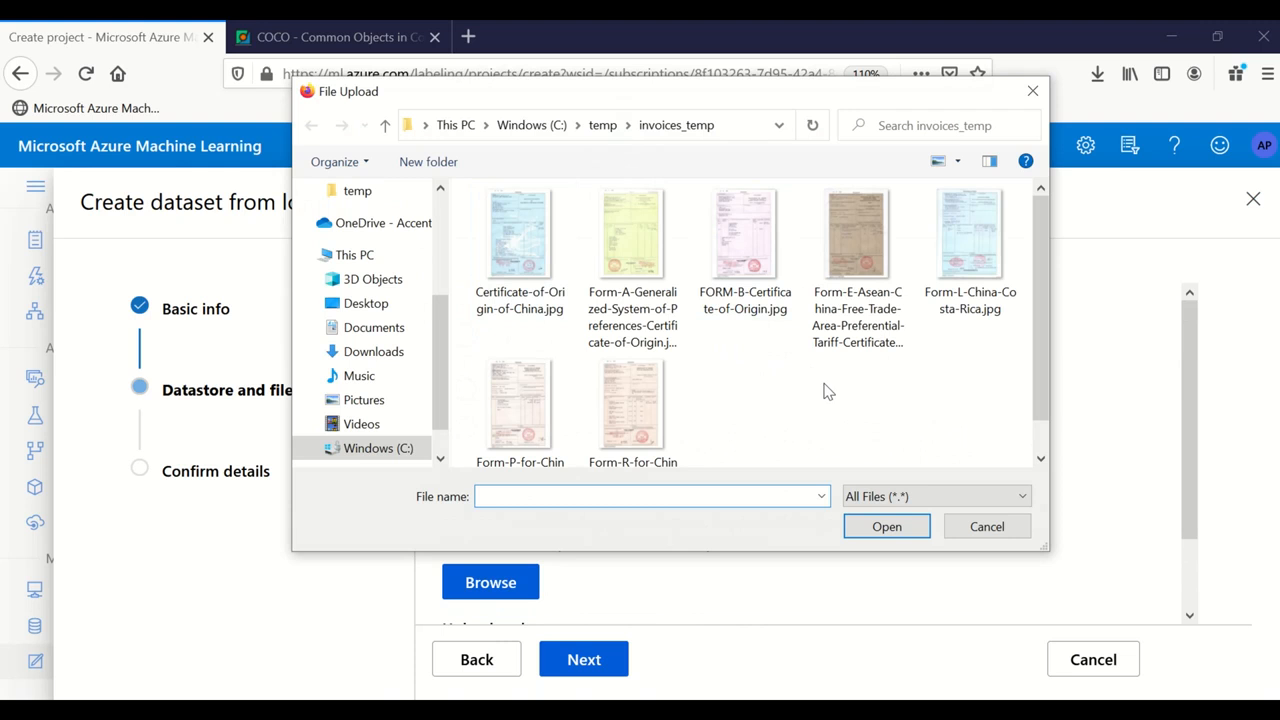
left_click(640, 410)
left_click(548, 422, "ctrl")
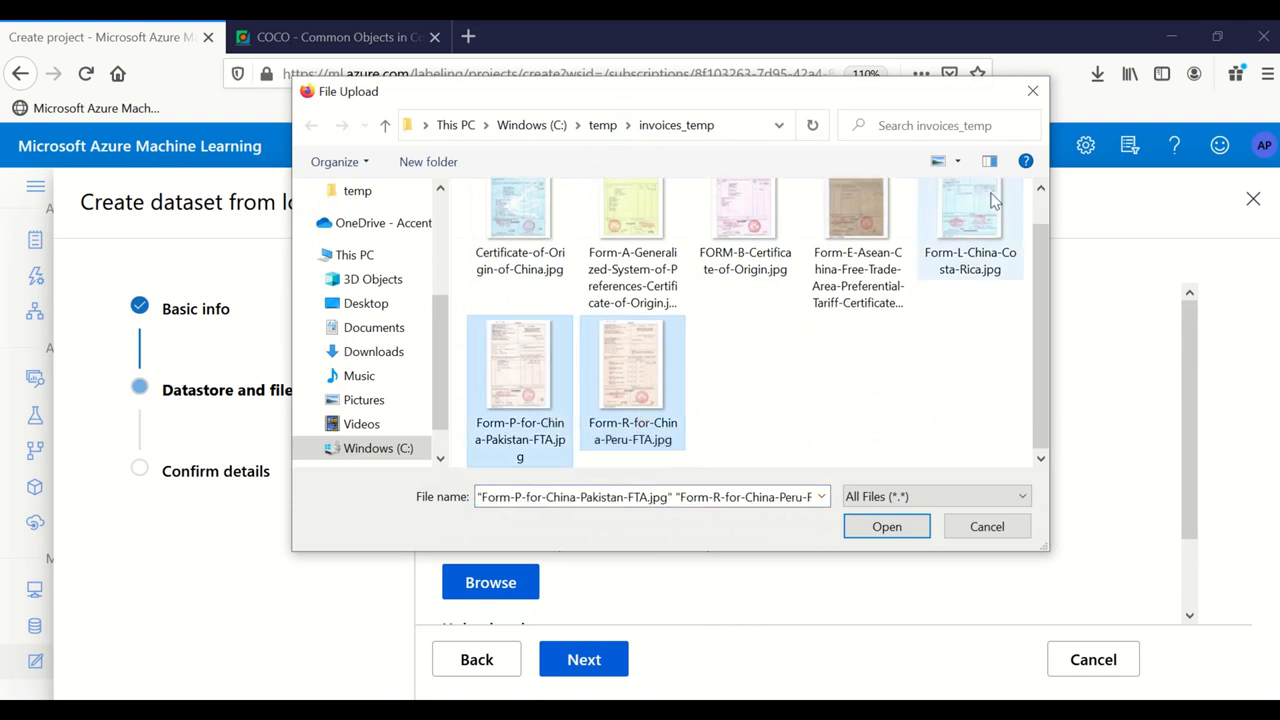
left_click(968, 215, "ctrl")
left_click(832, 254, "ctrl")
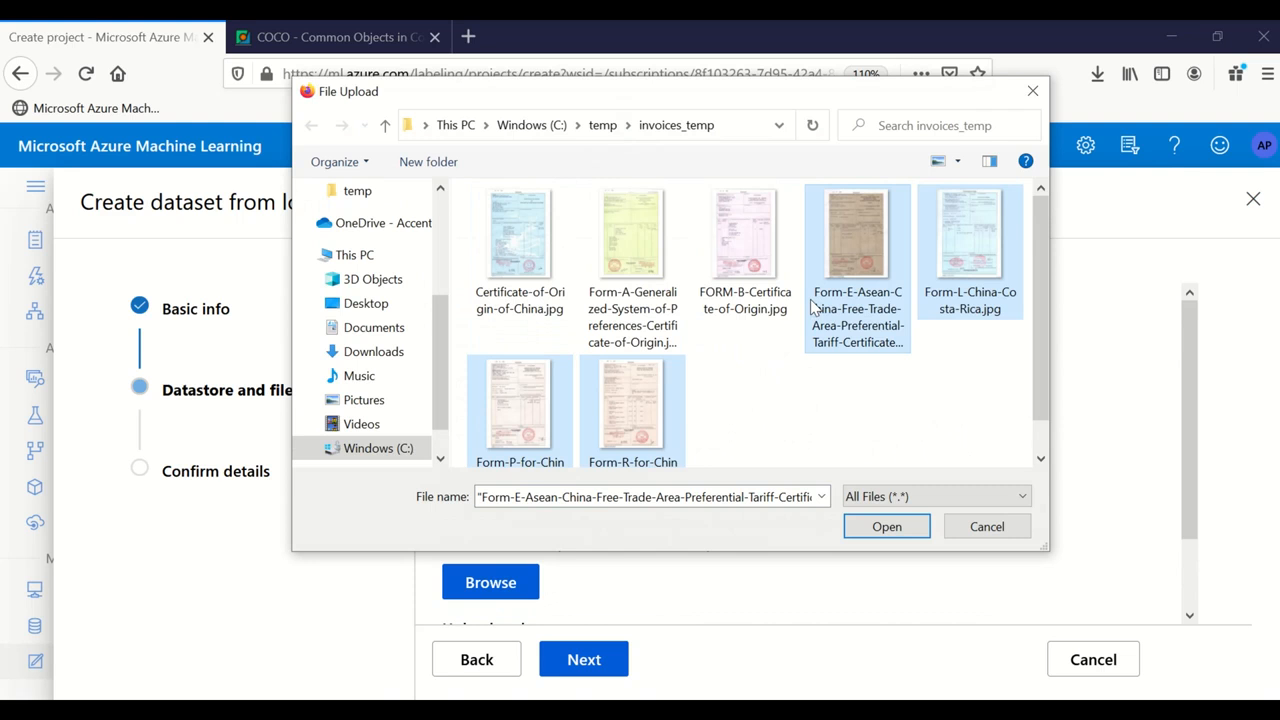
left_click(764, 268, "ctrl")
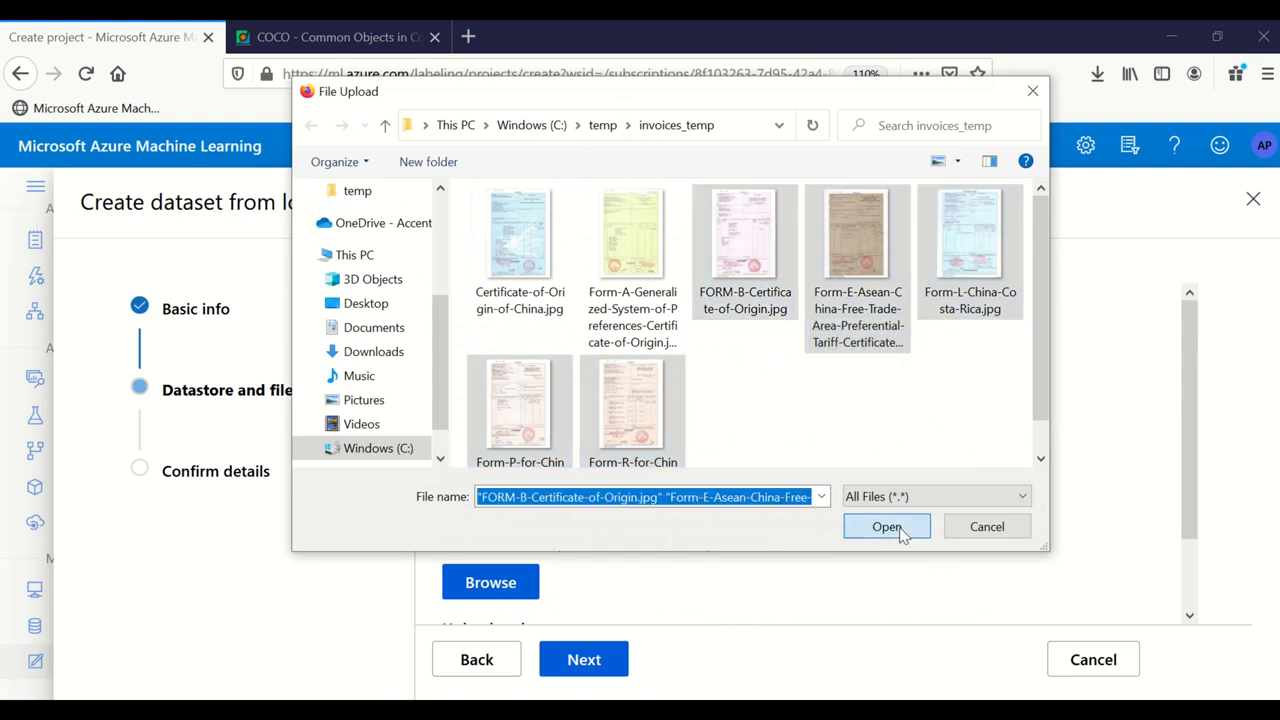
left_click(886, 527)
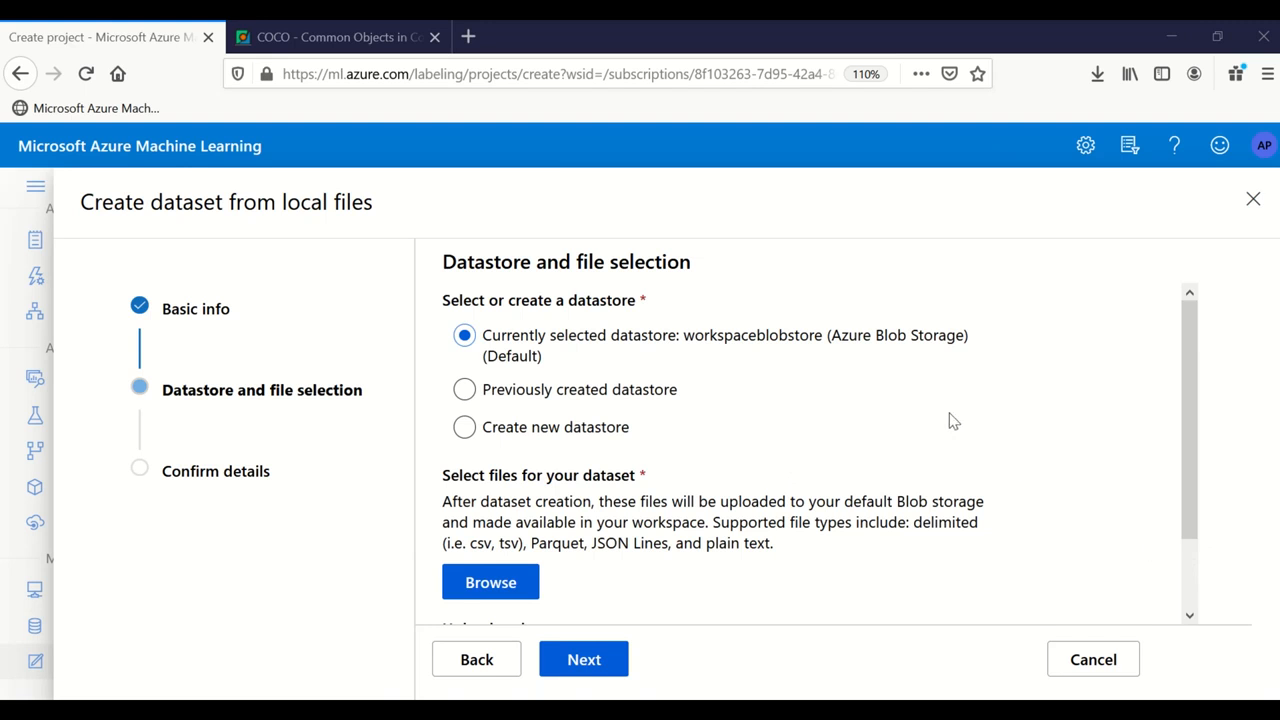
Step: Upload the five images and proceed to the Confirm details step
scroll(795, 405, "down", 3)
scroll(829, 446, "down", 2)
scroll(750, 400, "up", 2)
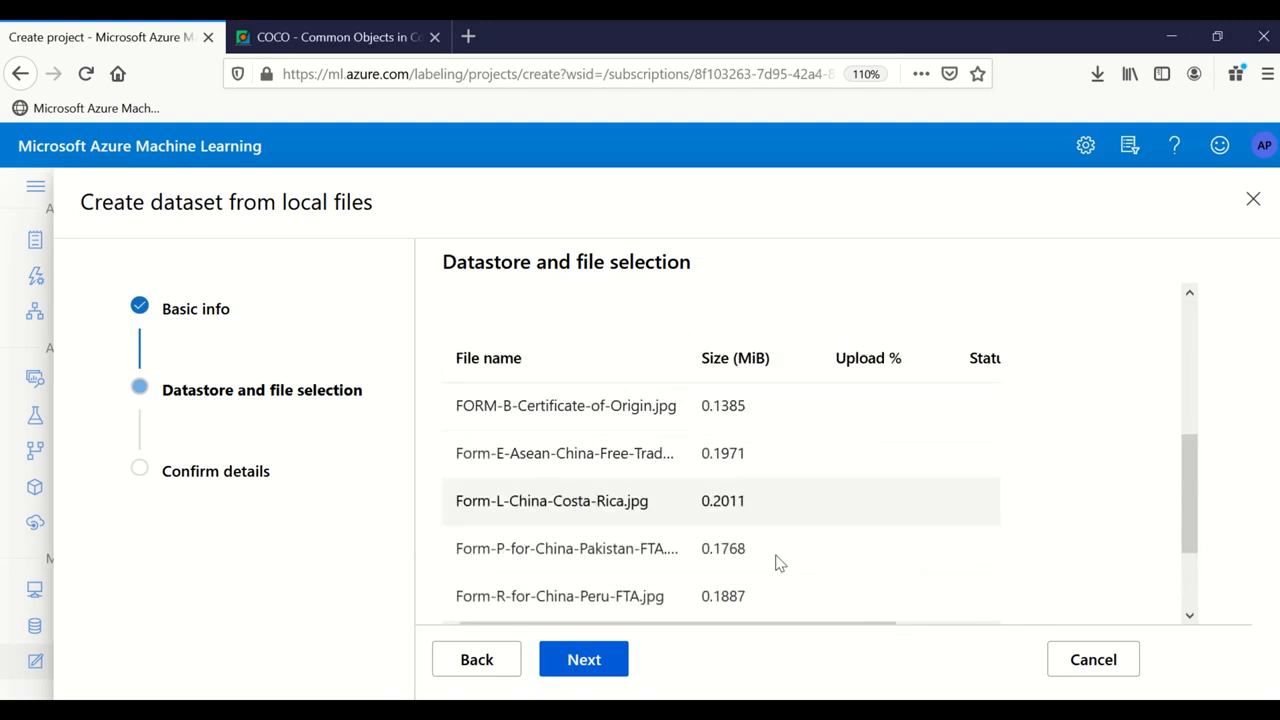
mouse_move(749, 627)
left_mouse_down()
mouse_move(1014, 649)
mouse_move(733, 627)
left_mouse_up()
left_click_drag(698, 624, 737, 629)
scroll(655, 483, "down", 1)
scroll(655, 483, "down", 2)
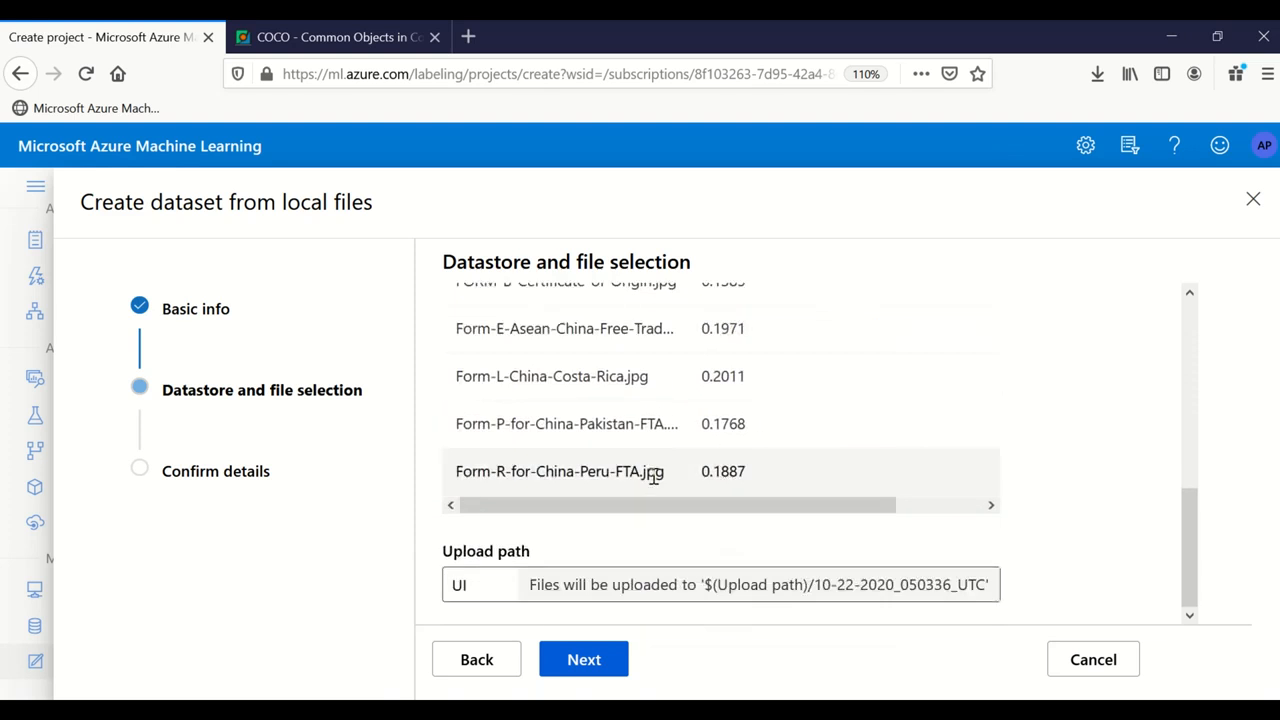
scroll(651, 474, "up", 5)
scroll(651, 488, "down", 5)
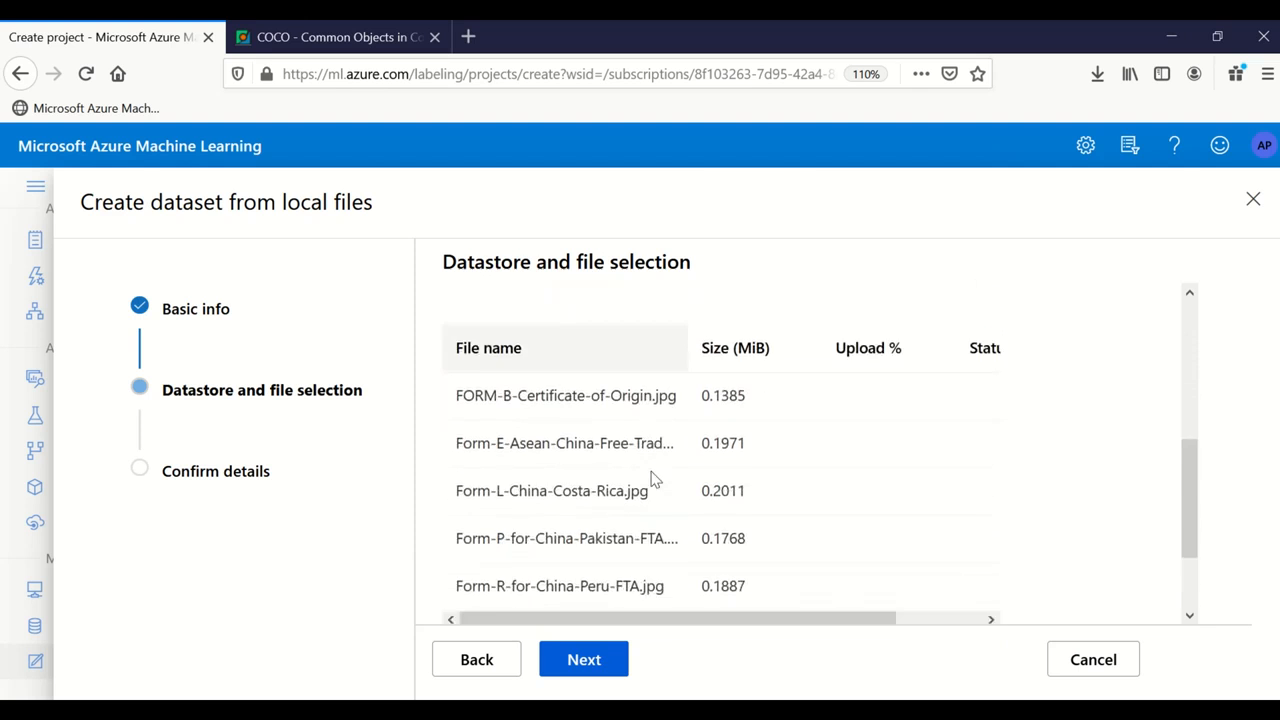
left_click(583, 660)
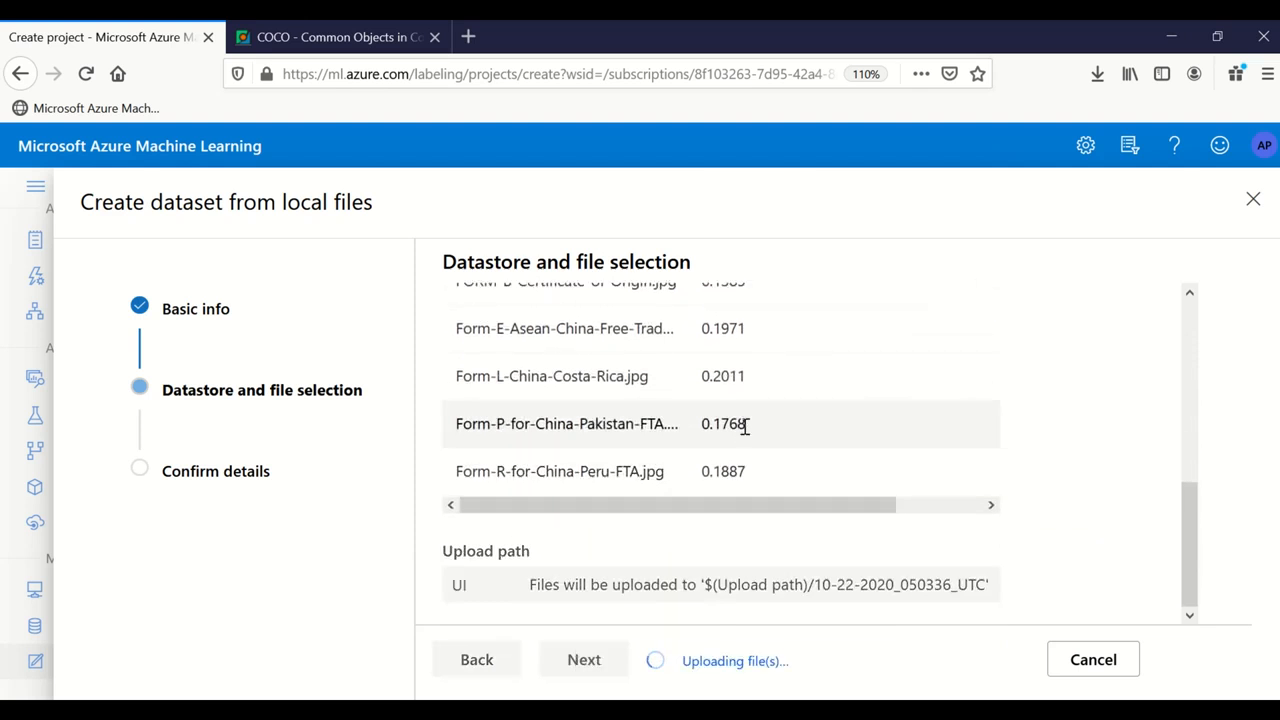
scroll(760, 410, "up", 2)
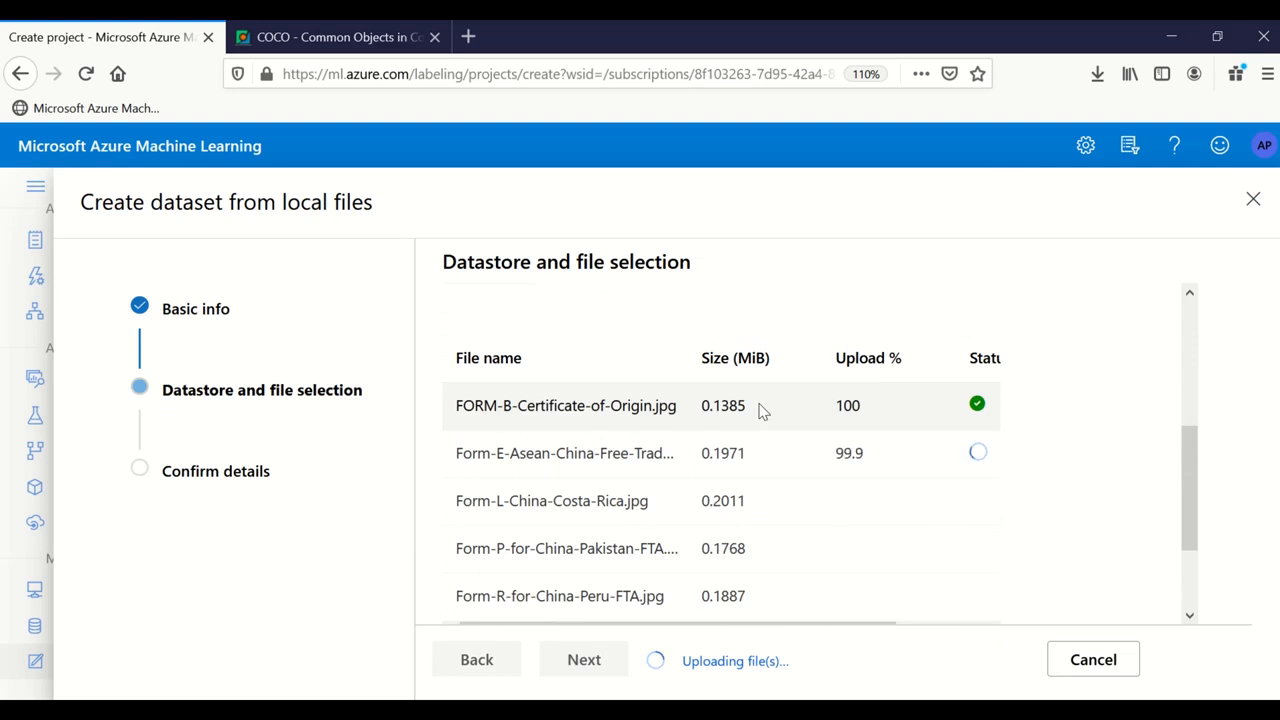
scroll(760, 410, "down", 2)
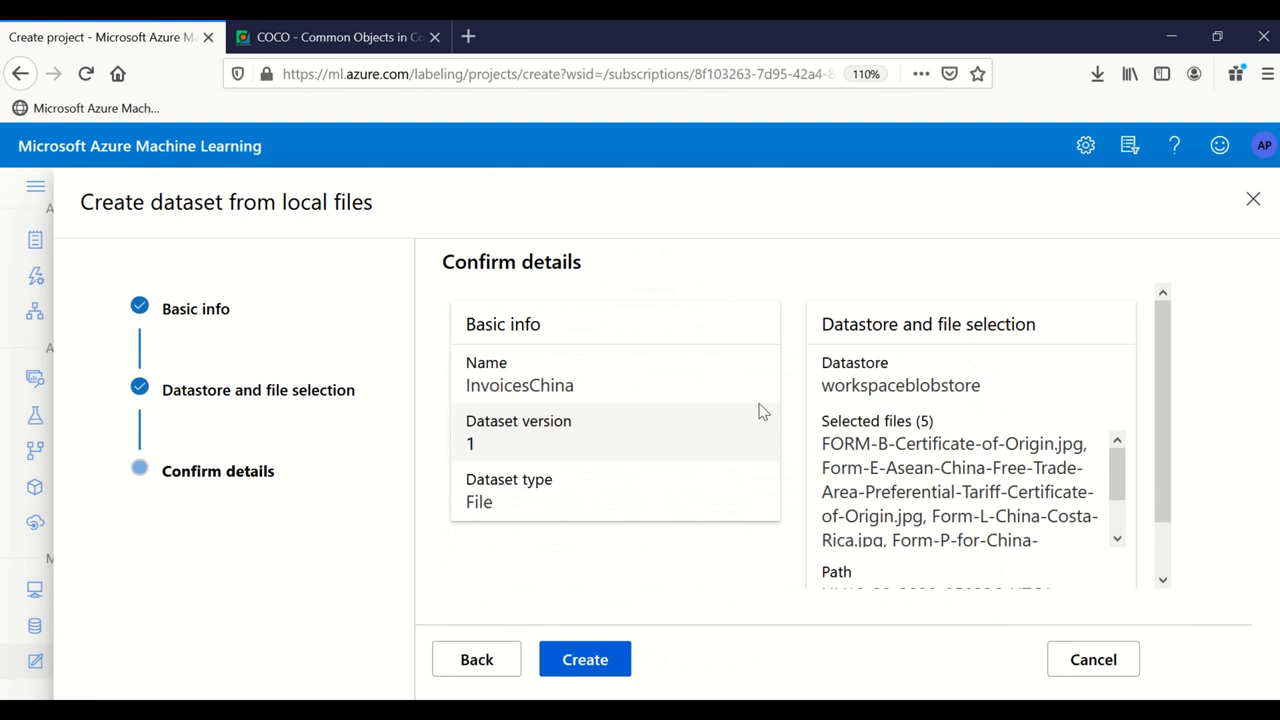
Step: Create the InvoicesChina dataset, select it for the project, and move to Incremental refresh
left_click(586, 662)
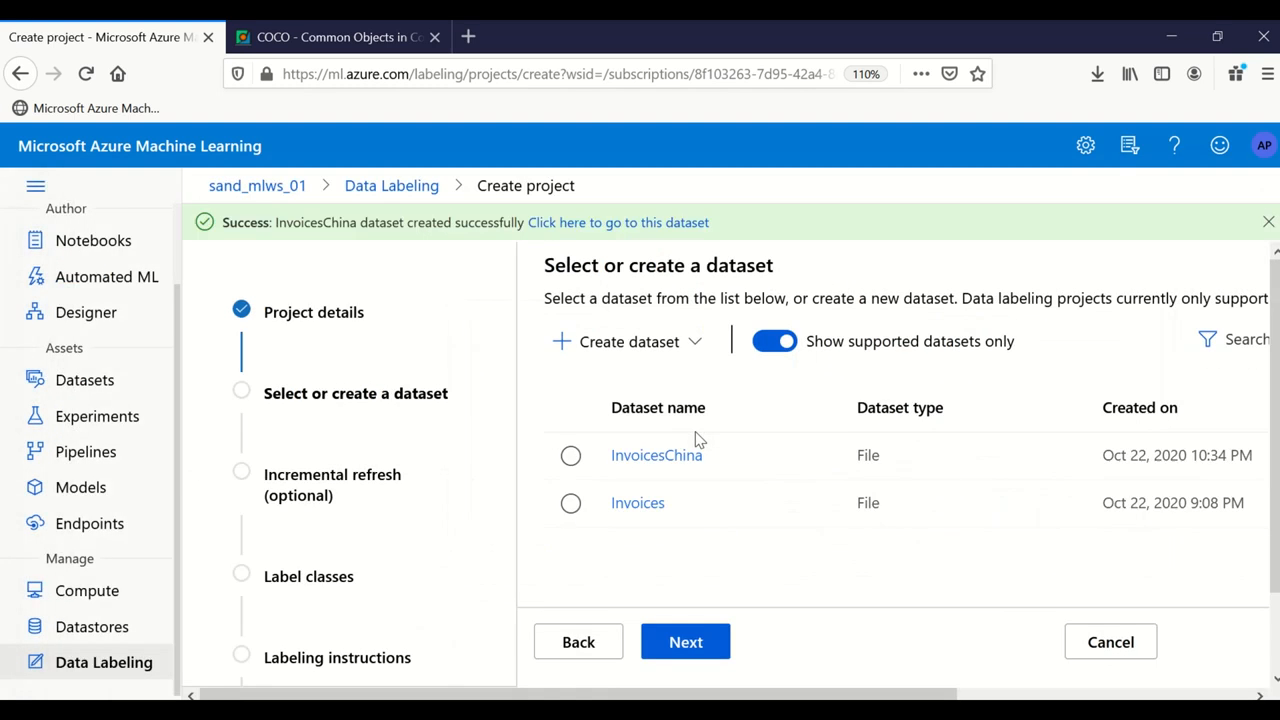
left_click(578, 460)
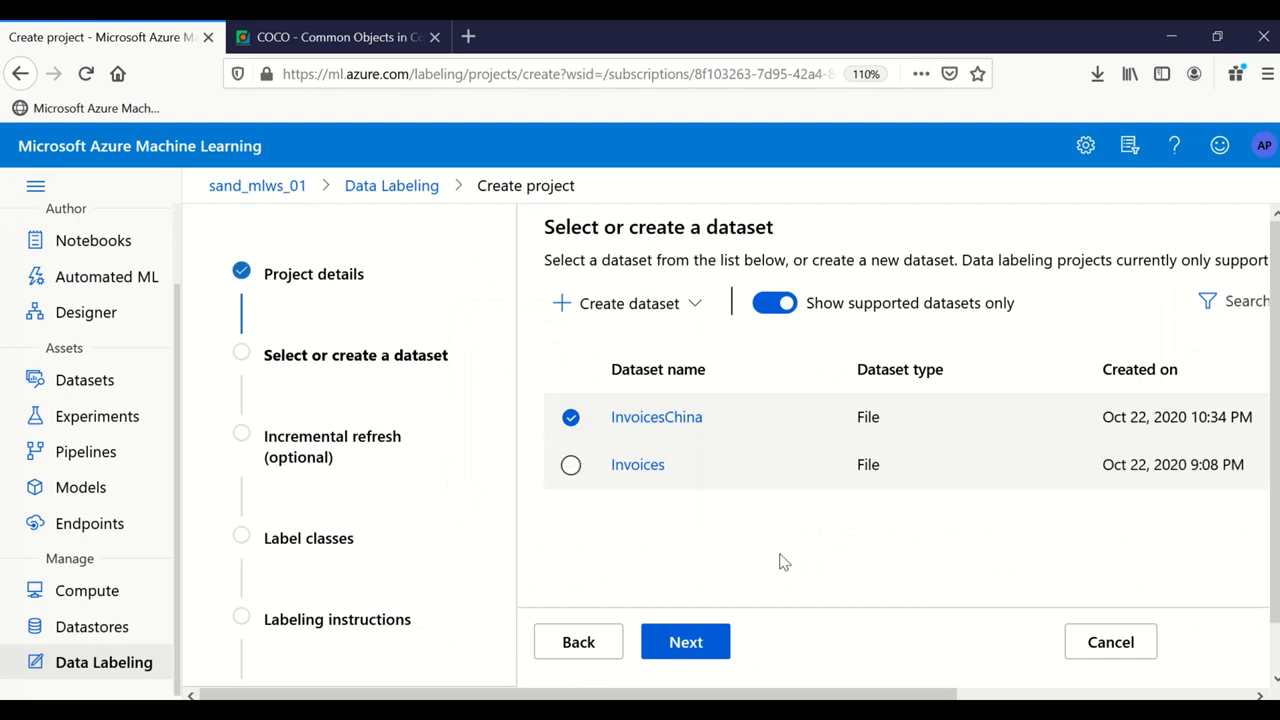
left_click(684, 648)
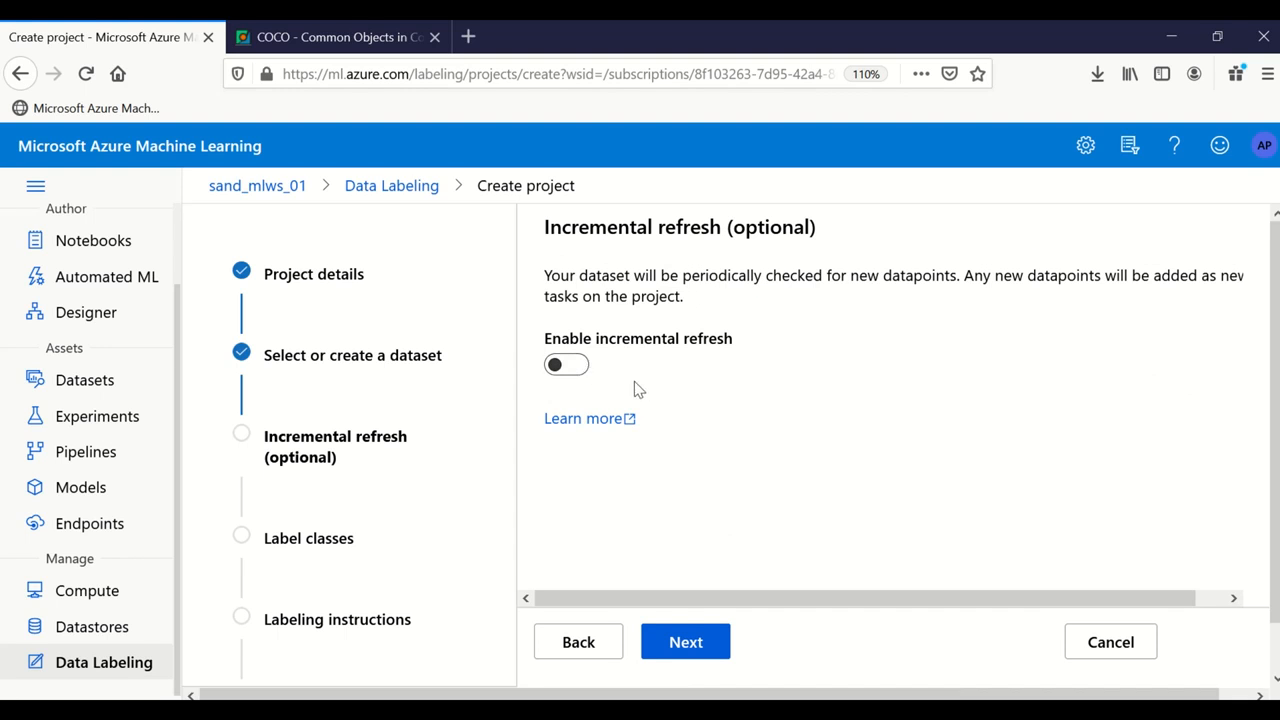
Step: Leave incremental refresh off and add label classes ReferenceNumber and ExporterDetails
left_click(686, 645)
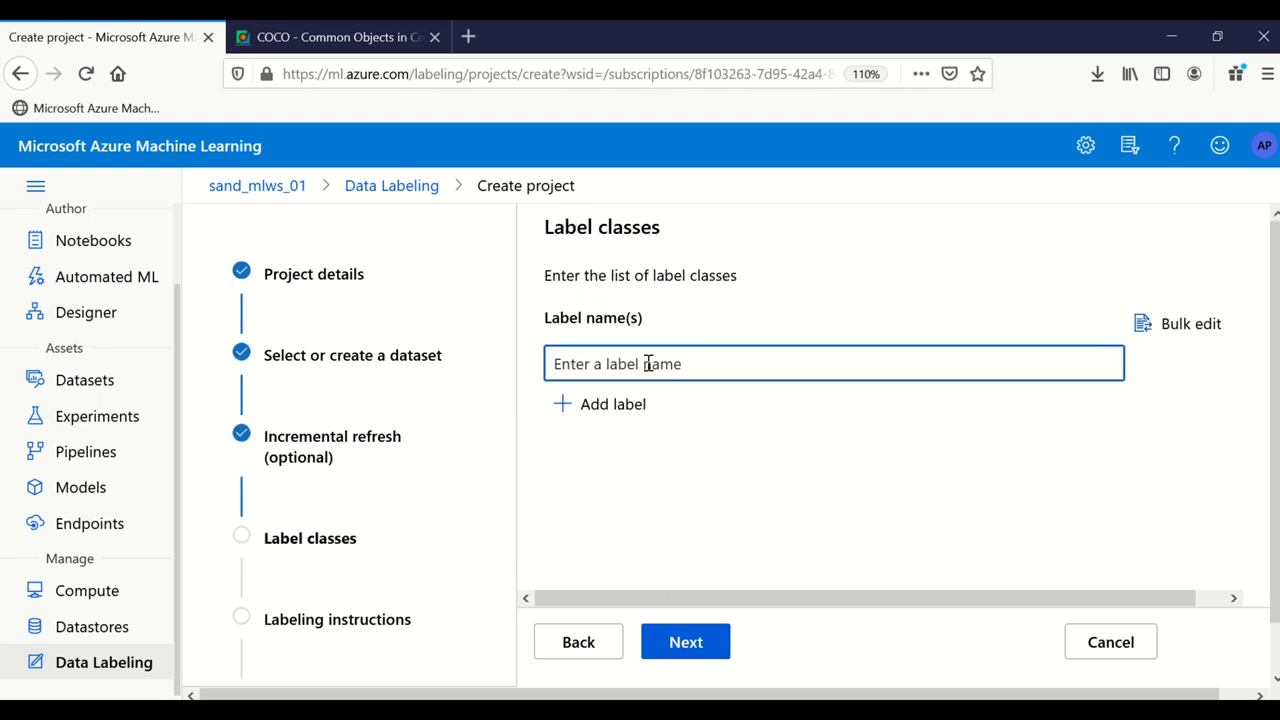
type("In")
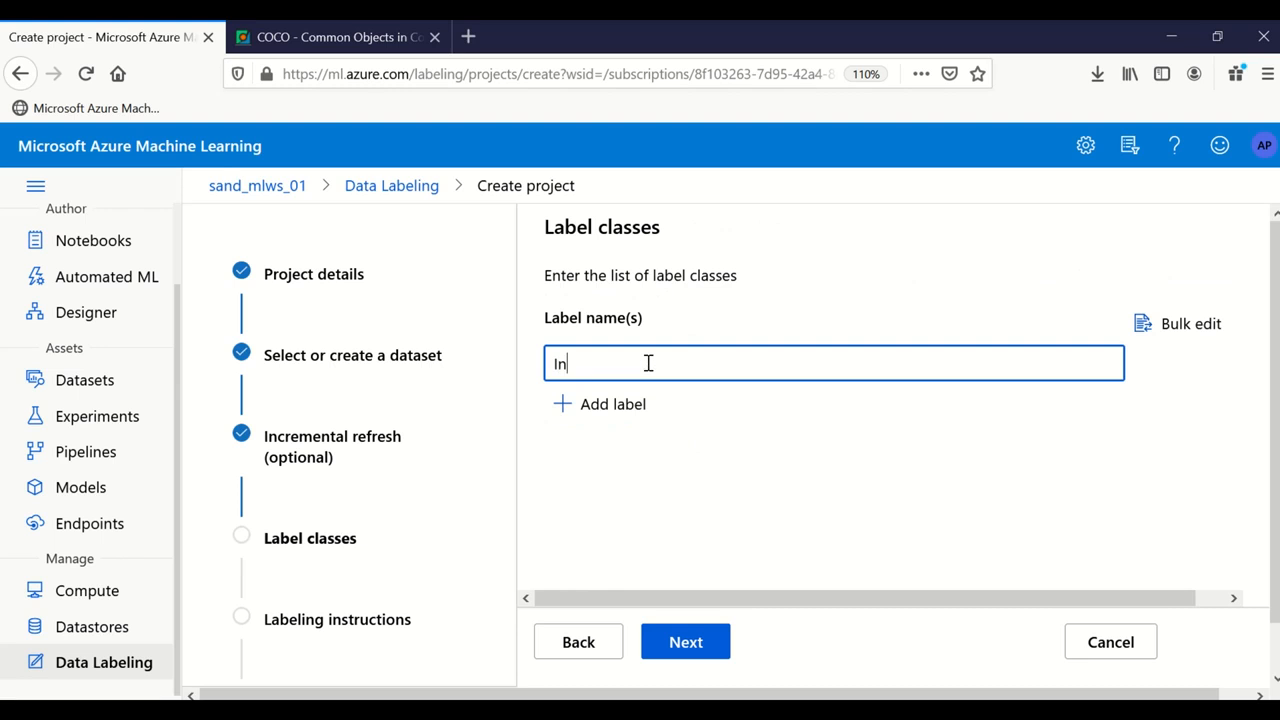
type("voice")
key("BackSpace")
key("BackSpace")
key("BackSpace")
key("BackSpace")
key("BackSpace")
key("BackSpace")
key("BackSpace")
type("ReferenceNumber")
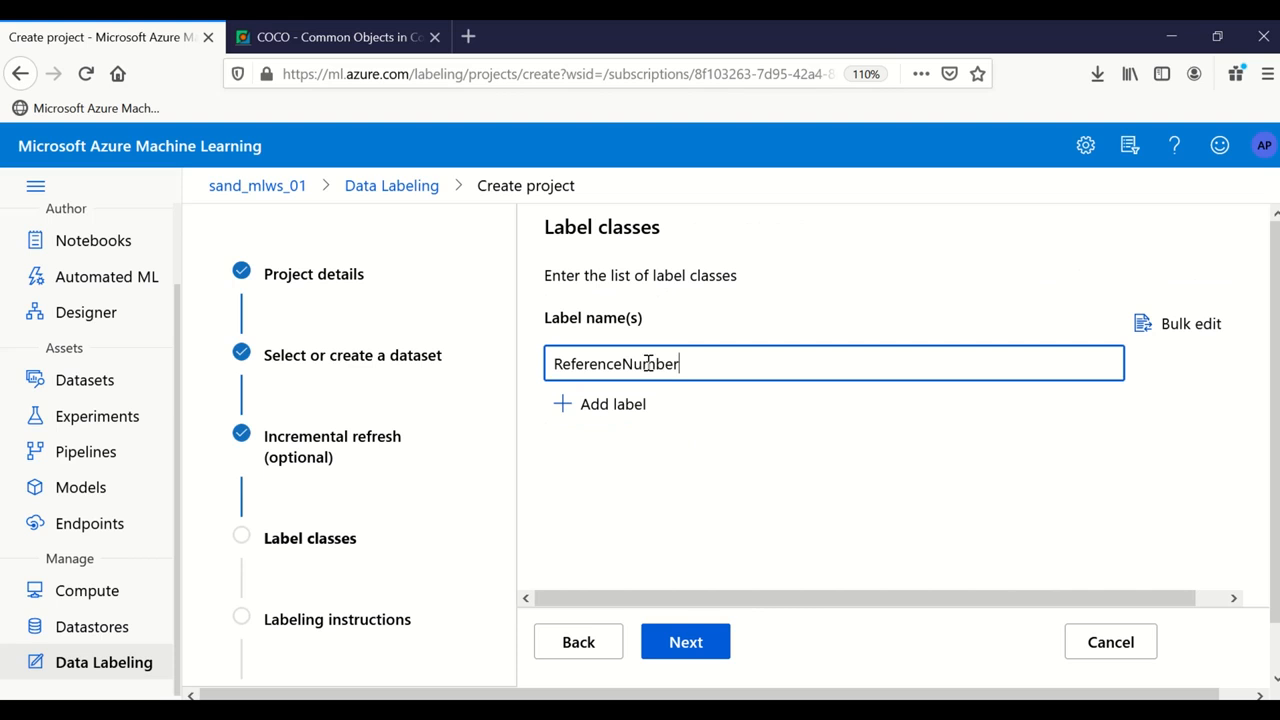
left_click(600, 406)
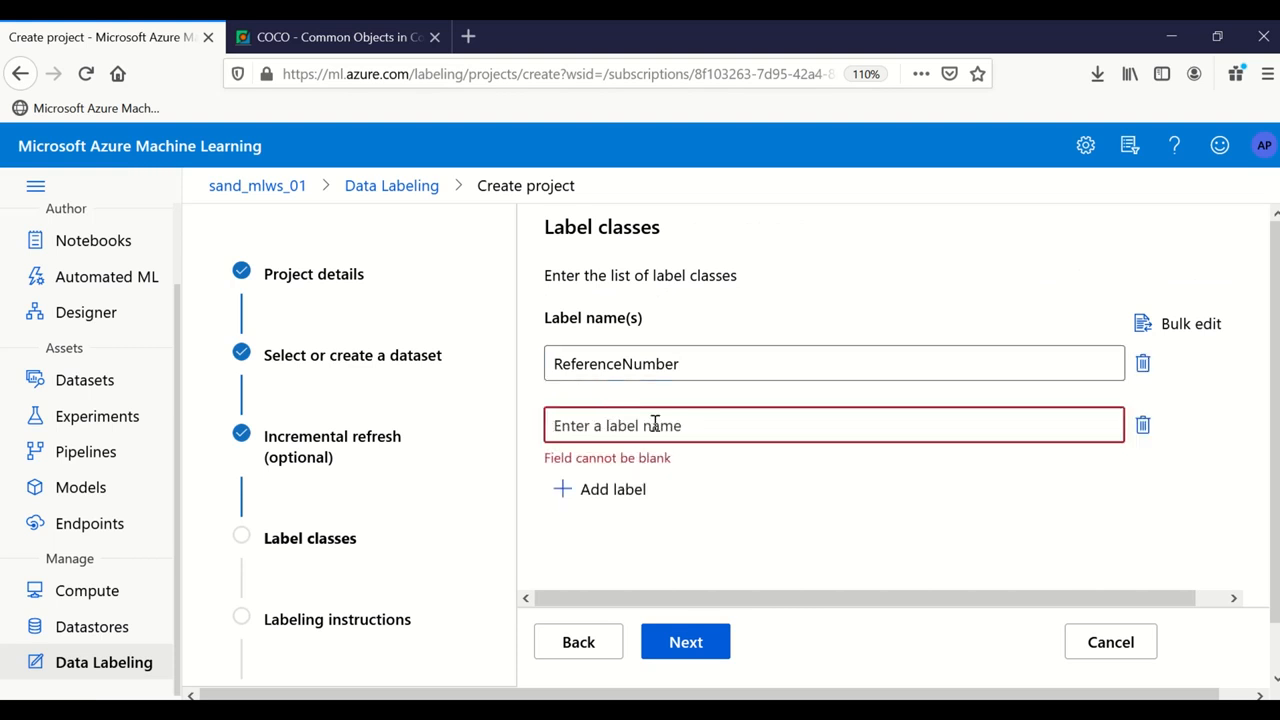
type("ExporterDetails")
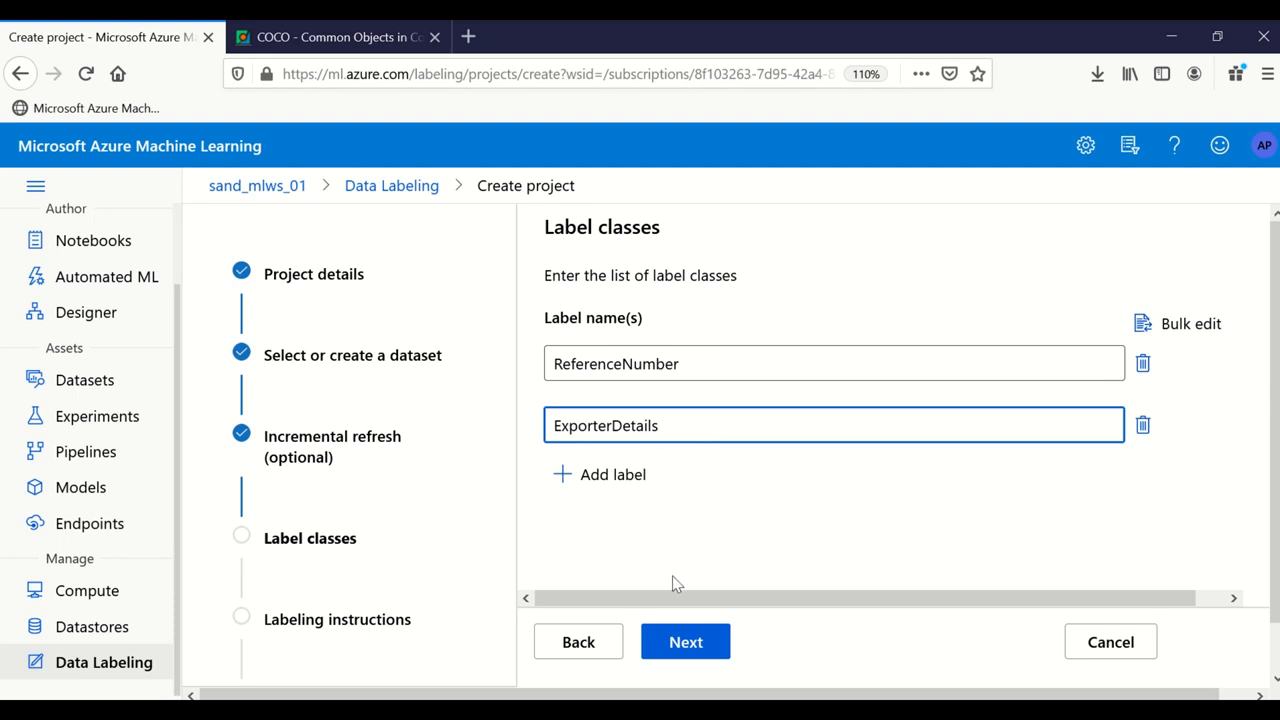
left_click(686, 640)
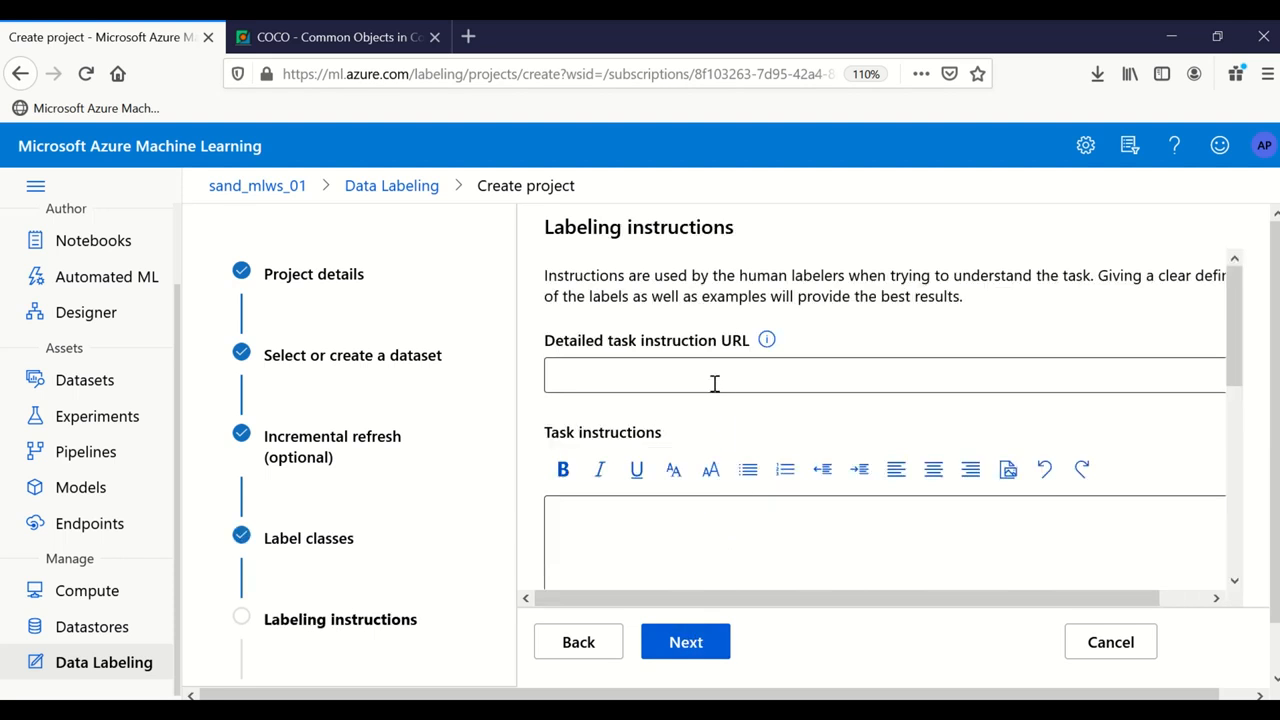
Step: Leave the instruction URL and task instructions empty and continue to ML assisted labeling
left_click_drag(565, 227, 770, 243)
left_click(770, 243)
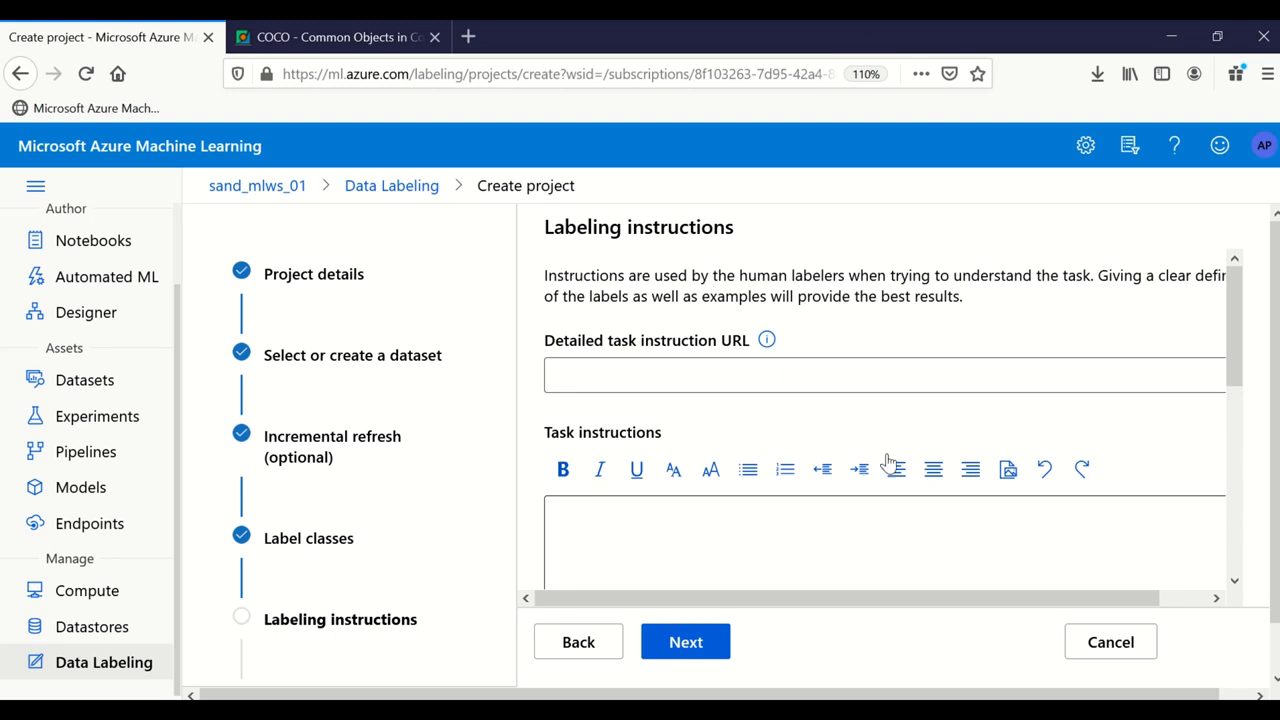
scroll(766, 408, "down", 5)
left_click(690, 644)
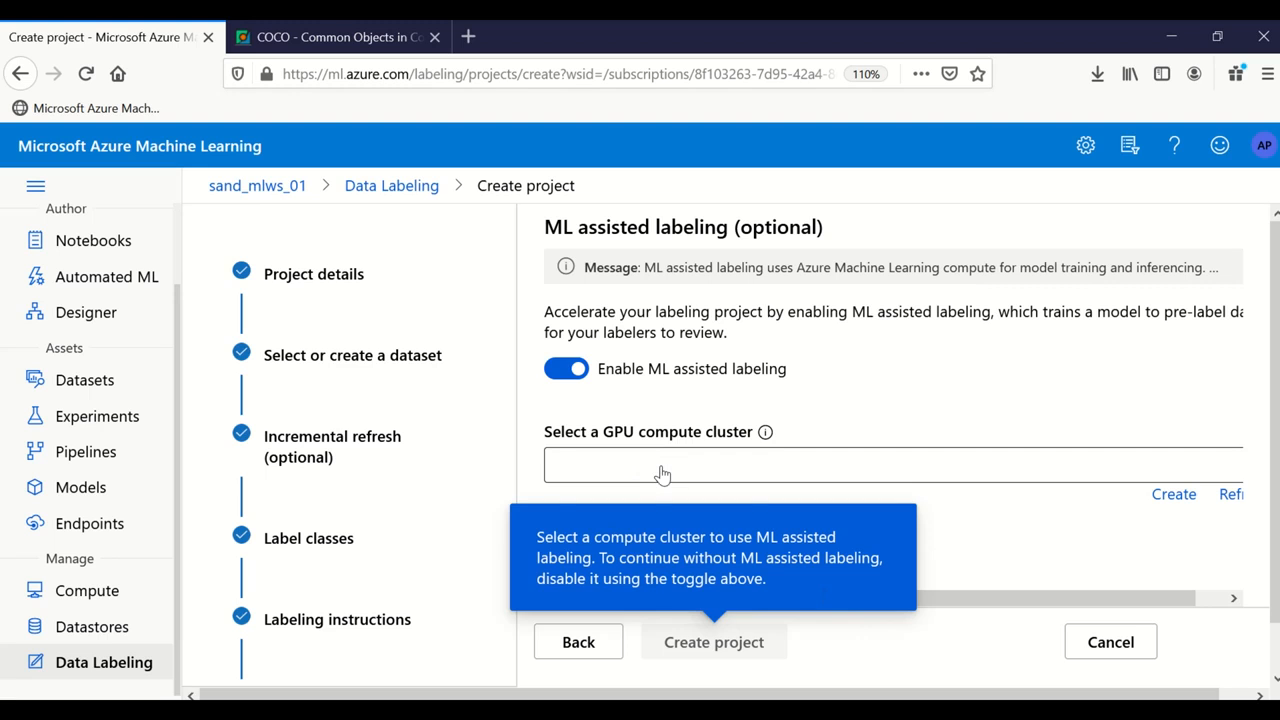
Step: Turn off ML assisted labeling and create the InvoiceNumberLabeling project
left_click(566, 371)
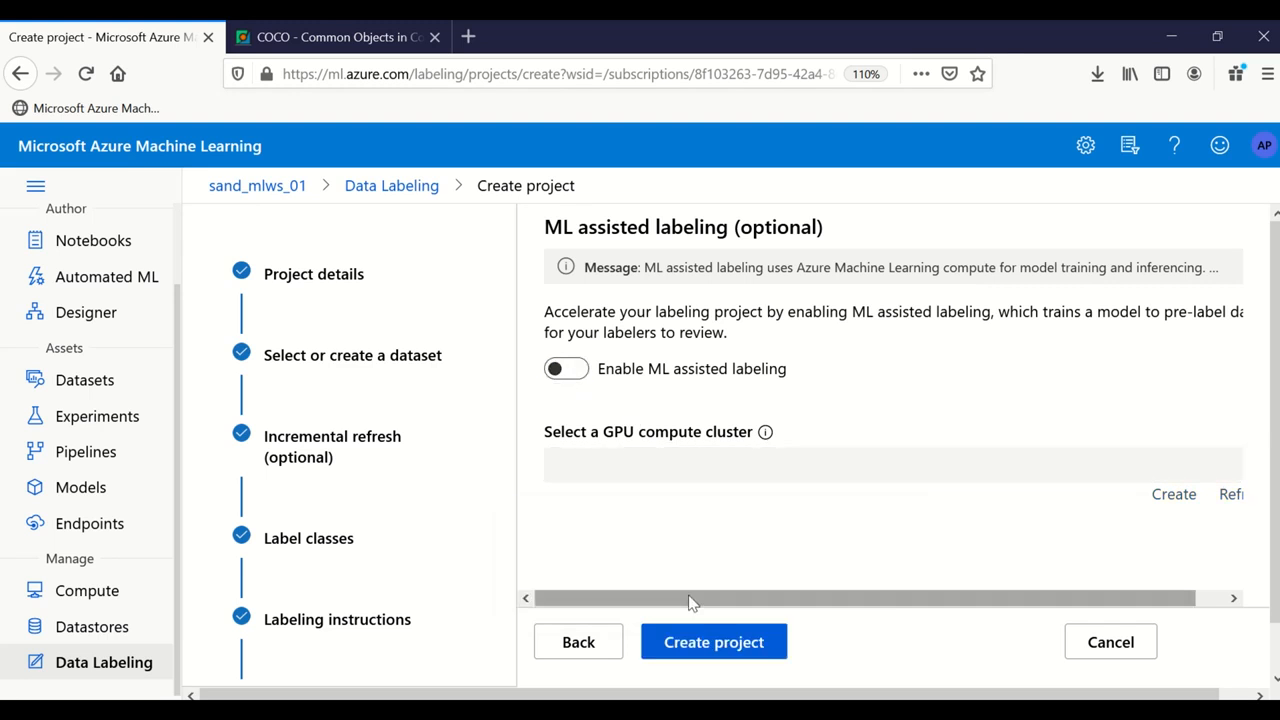
left_click(722, 641)
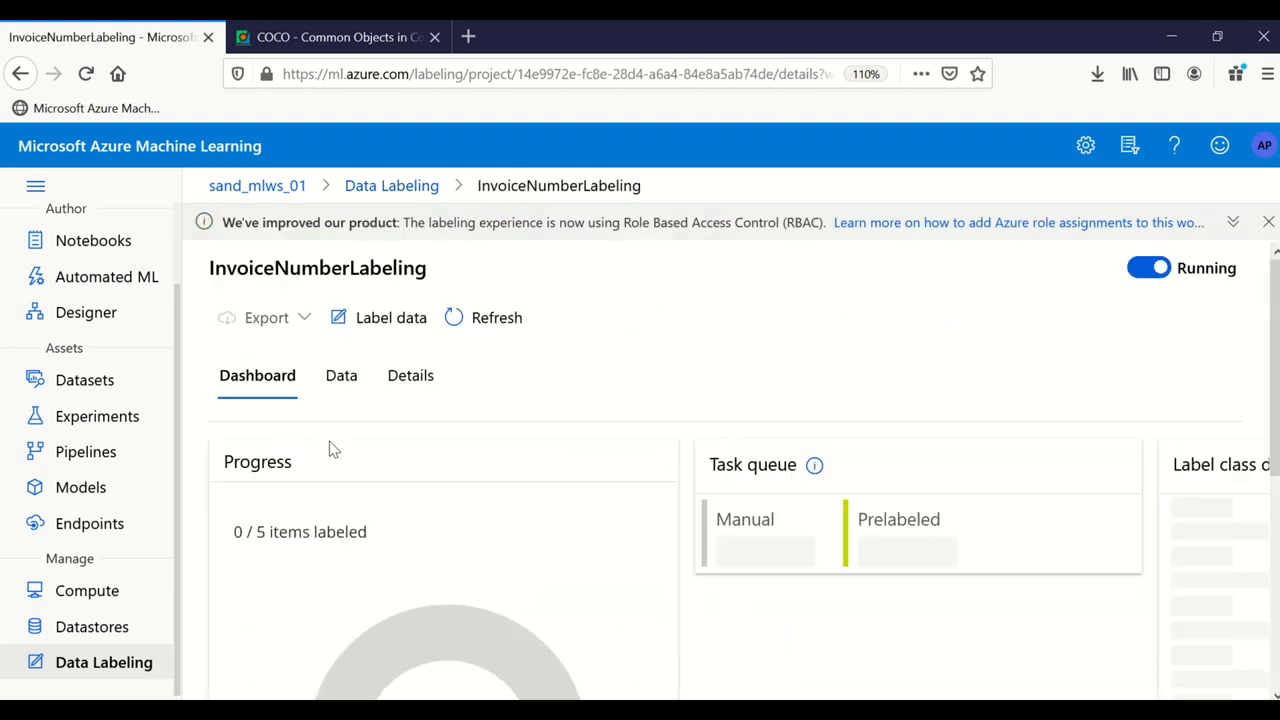
scroll(390, 445, "down", 3)
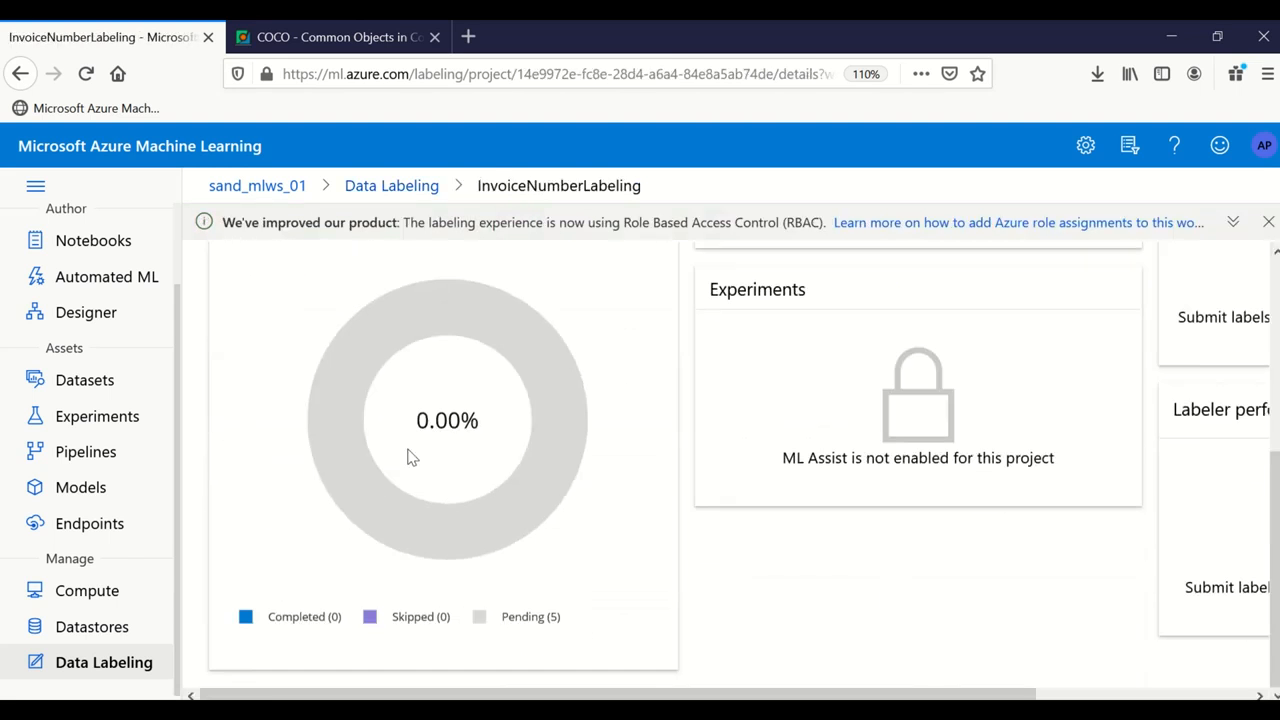
scroll(425, 480, "up", 1)
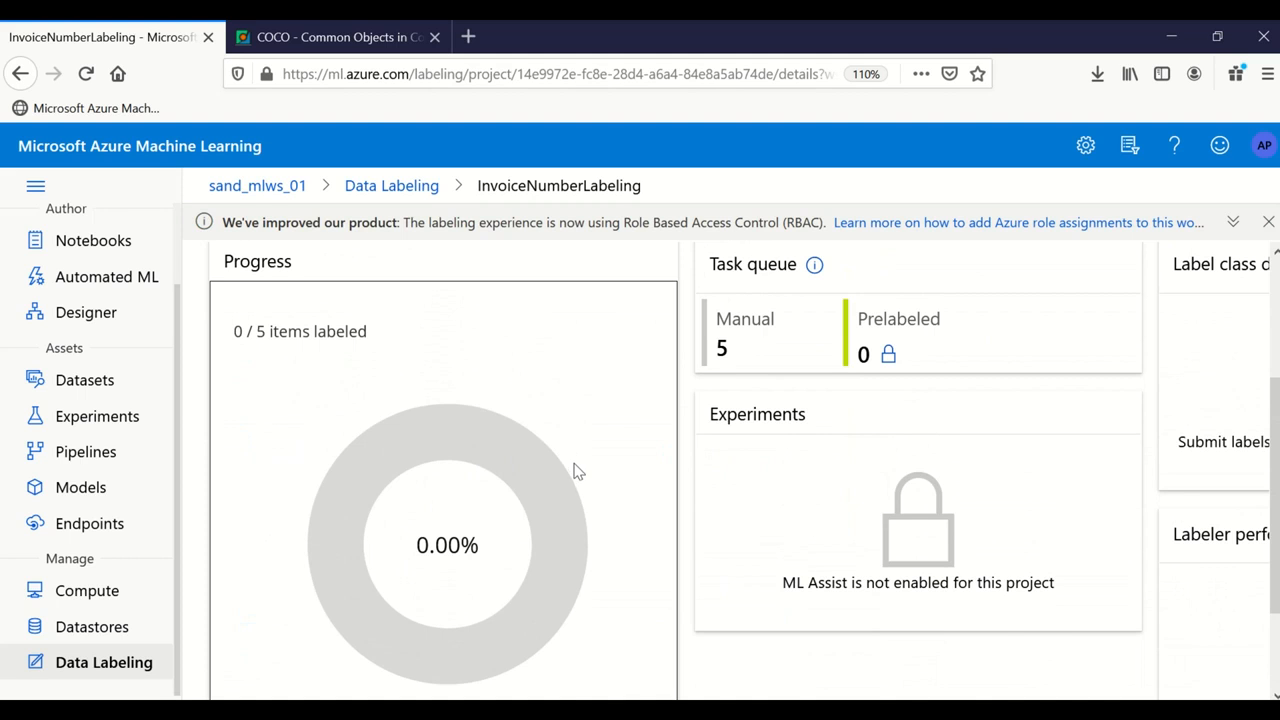
scroll(570, 490, "up", 3)
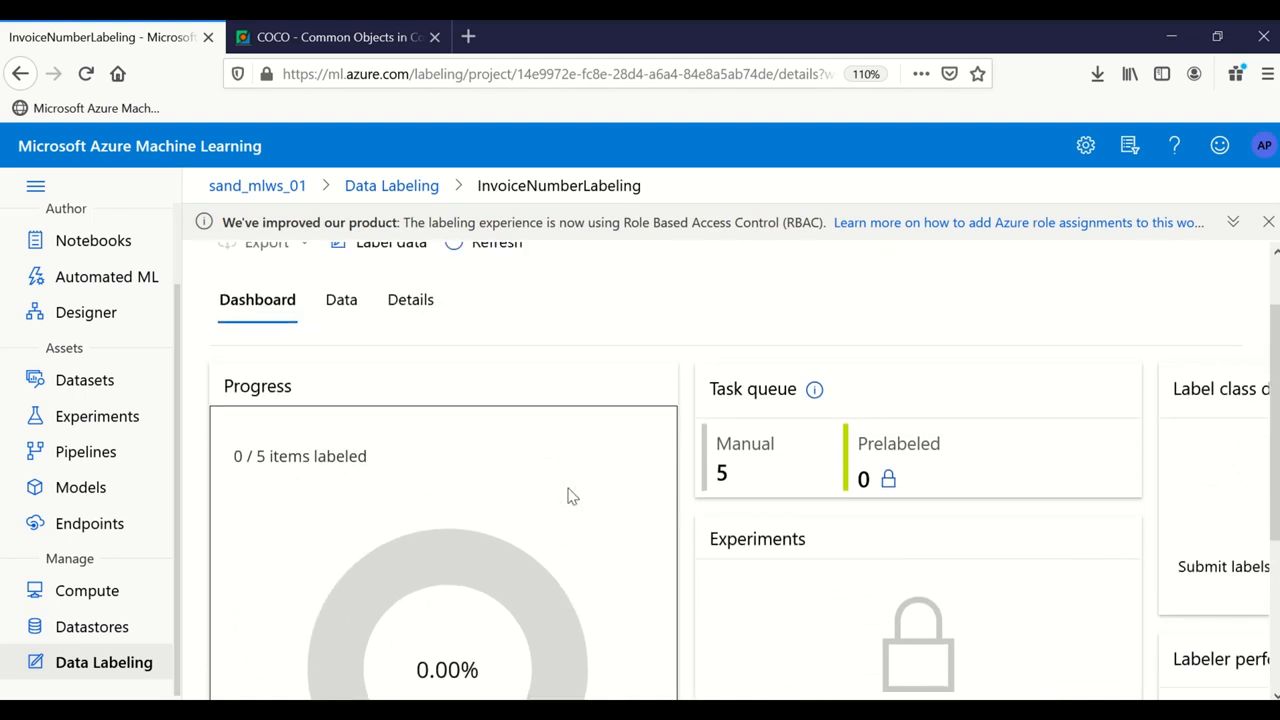
scroll(570, 496, "down", 3)
scroll(500, 608, "up", 4)
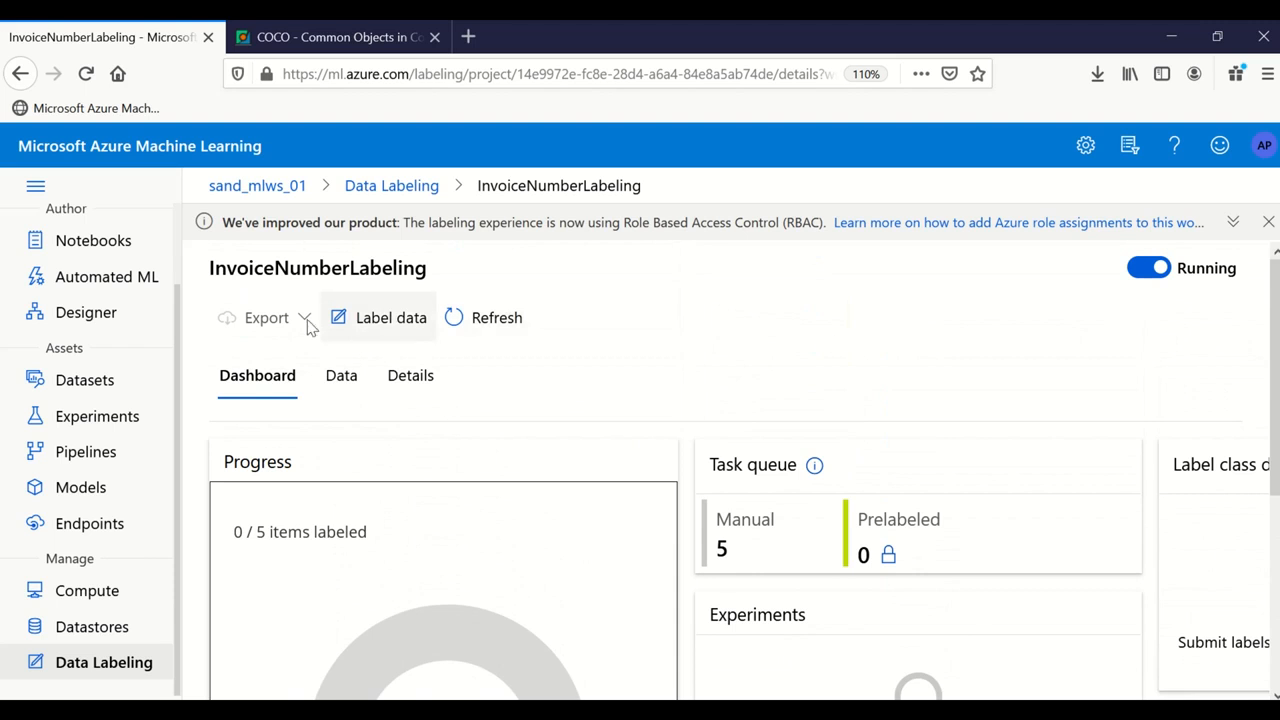
Step: Pause and resume the InvoiceNumberLabeling project, then go to Label data
left_click(409, 334)
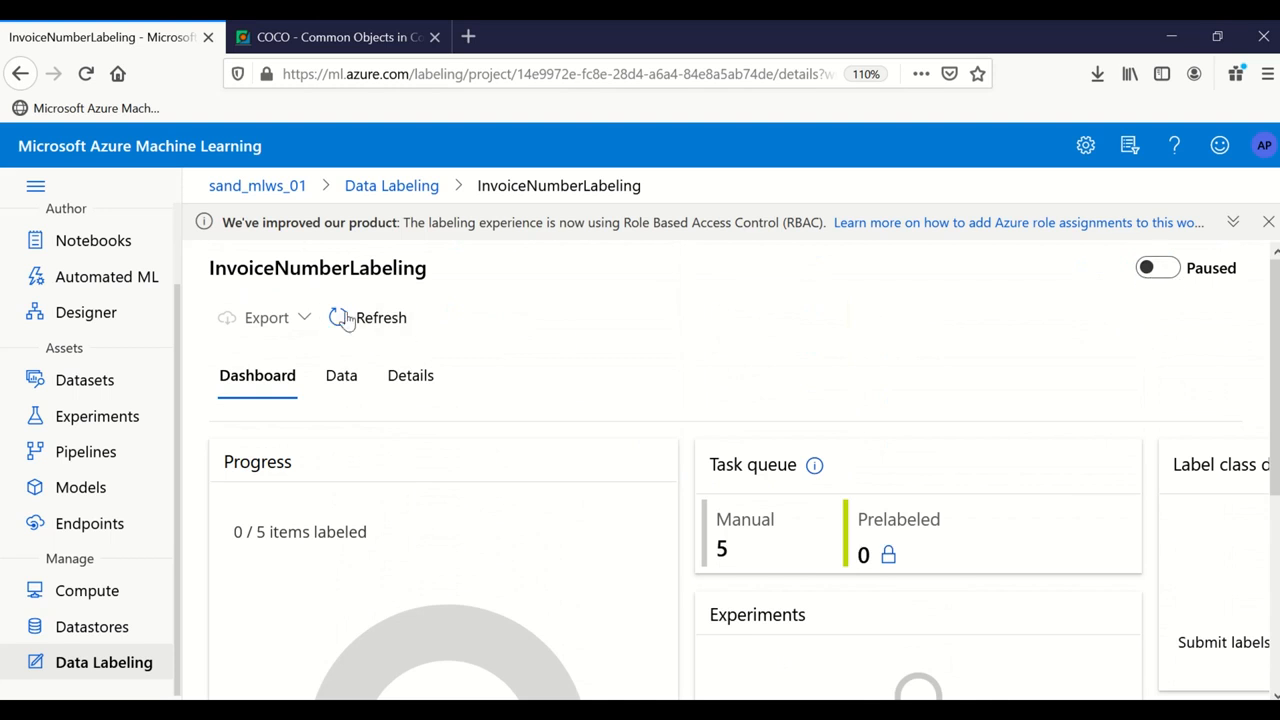
left_click(1164, 270)
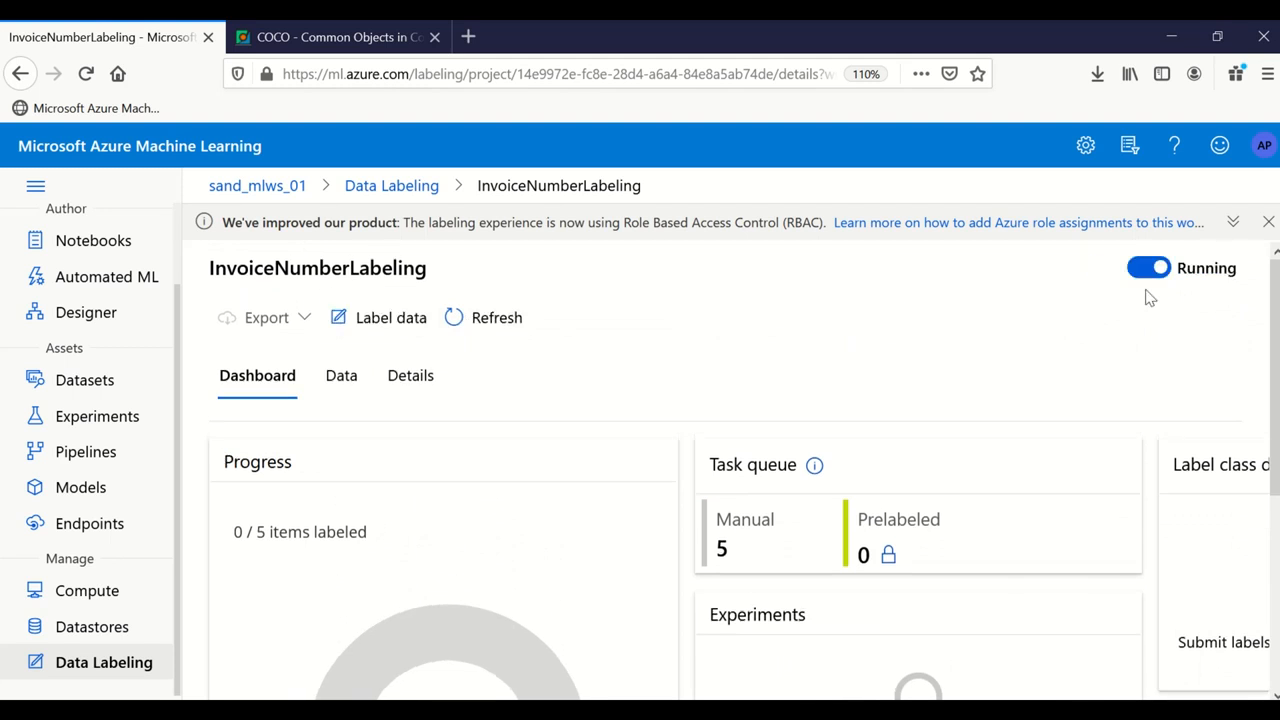
left_click(348, 322)
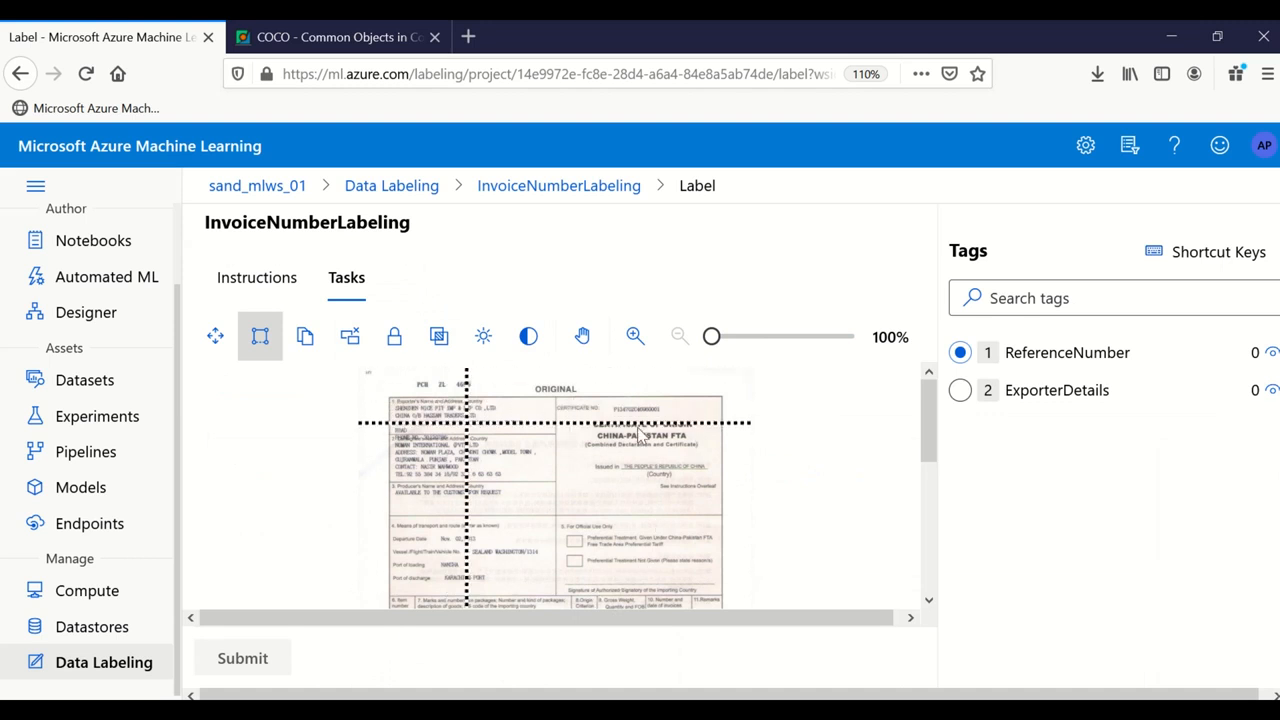
Step: Zoom the invoice to about 290%, showing the certificate number and CERTIFICATE OF ORIGIN title
mouse_move(714, 338)
left_mouse_down()
mouse_move(757, 343)
mouse_move(711, 338)
left_mouse_up()
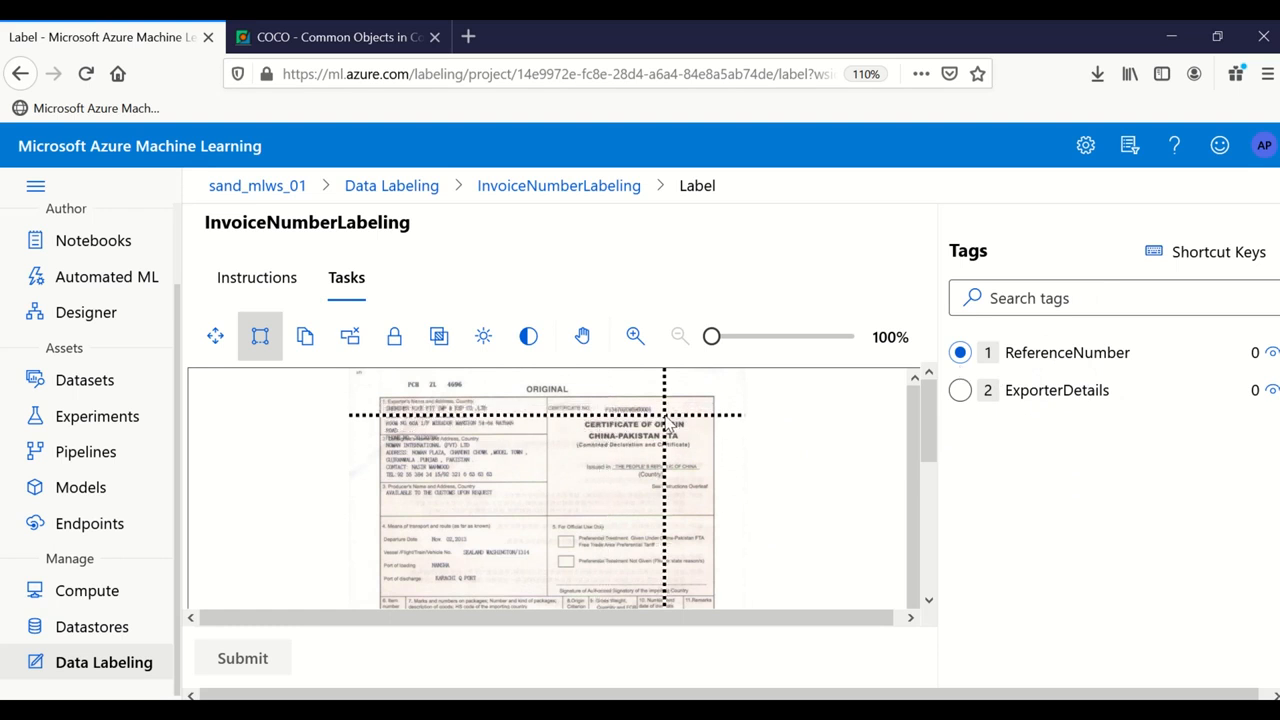
left_click_drag(712, 337, 742, 337)
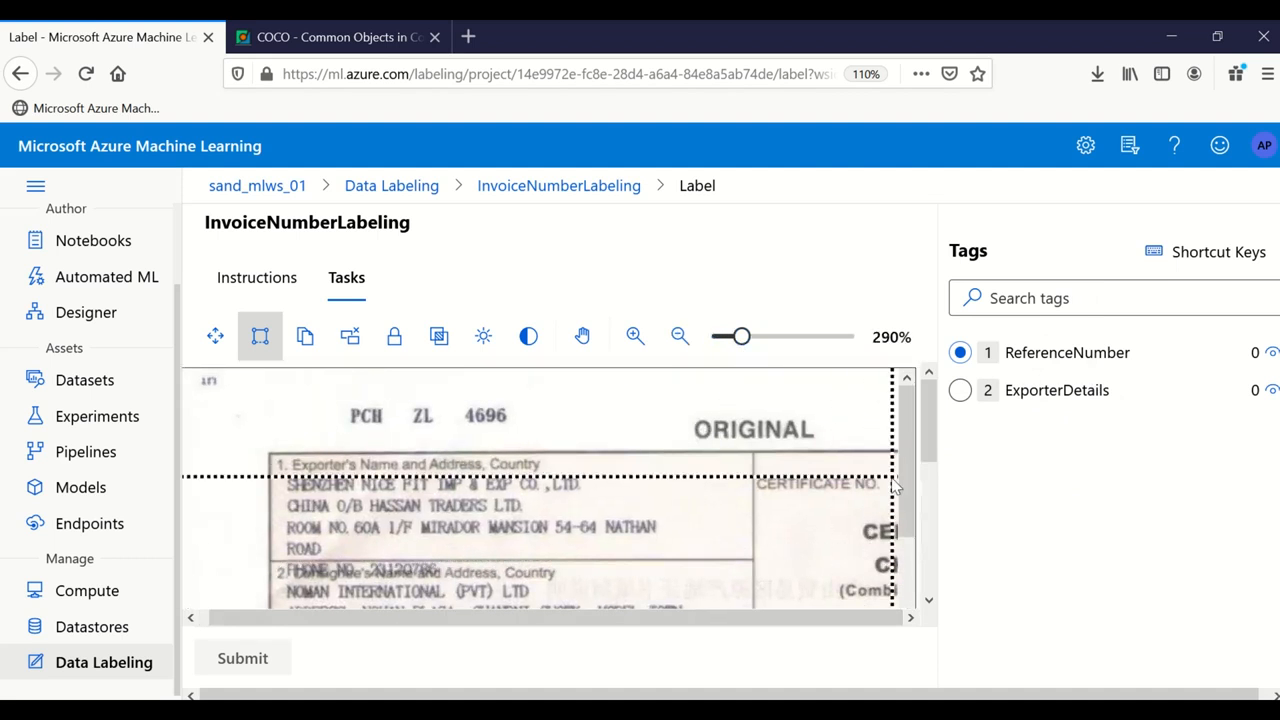
left_click(932, 523)
left_click_drag(561, 594, 855, 594)
left_click_drag(929, 562, 930, 387)
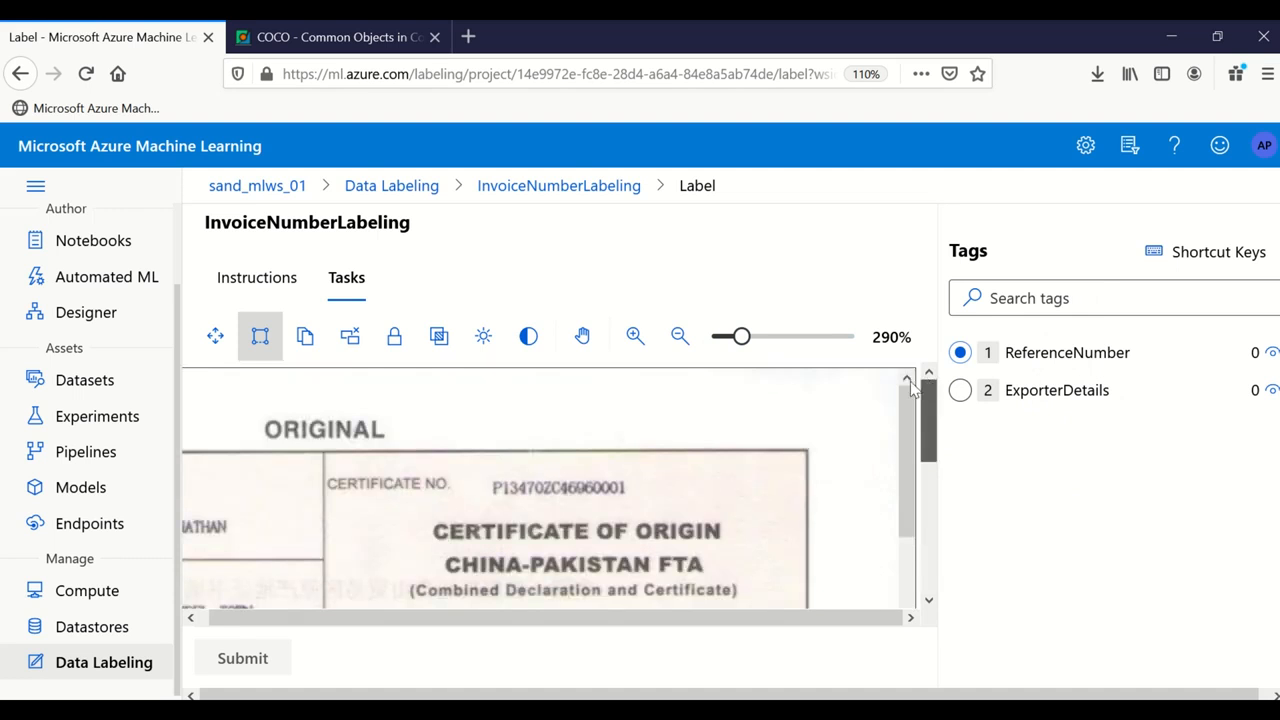
Step: Draw a ReferenceNumber box around the certificate number and bring the exporter block into view
left_click(961, 355)
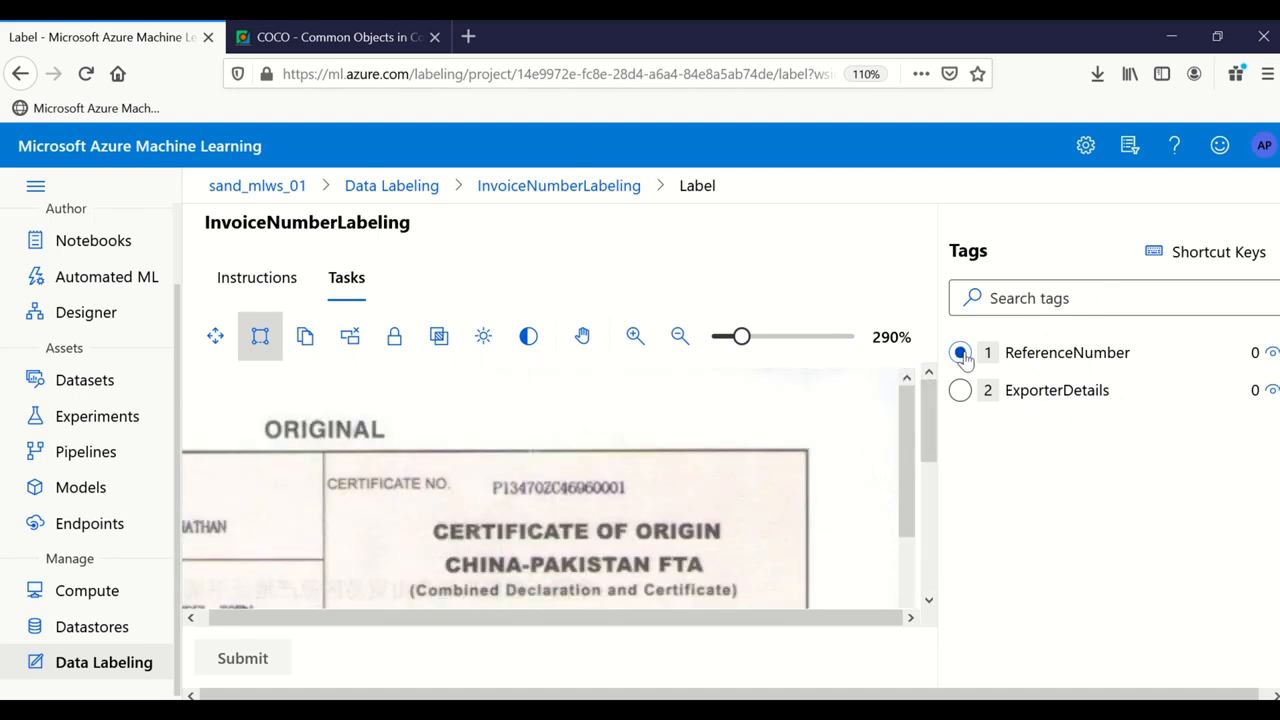
left_click_drag(485, 474, 633, 502)
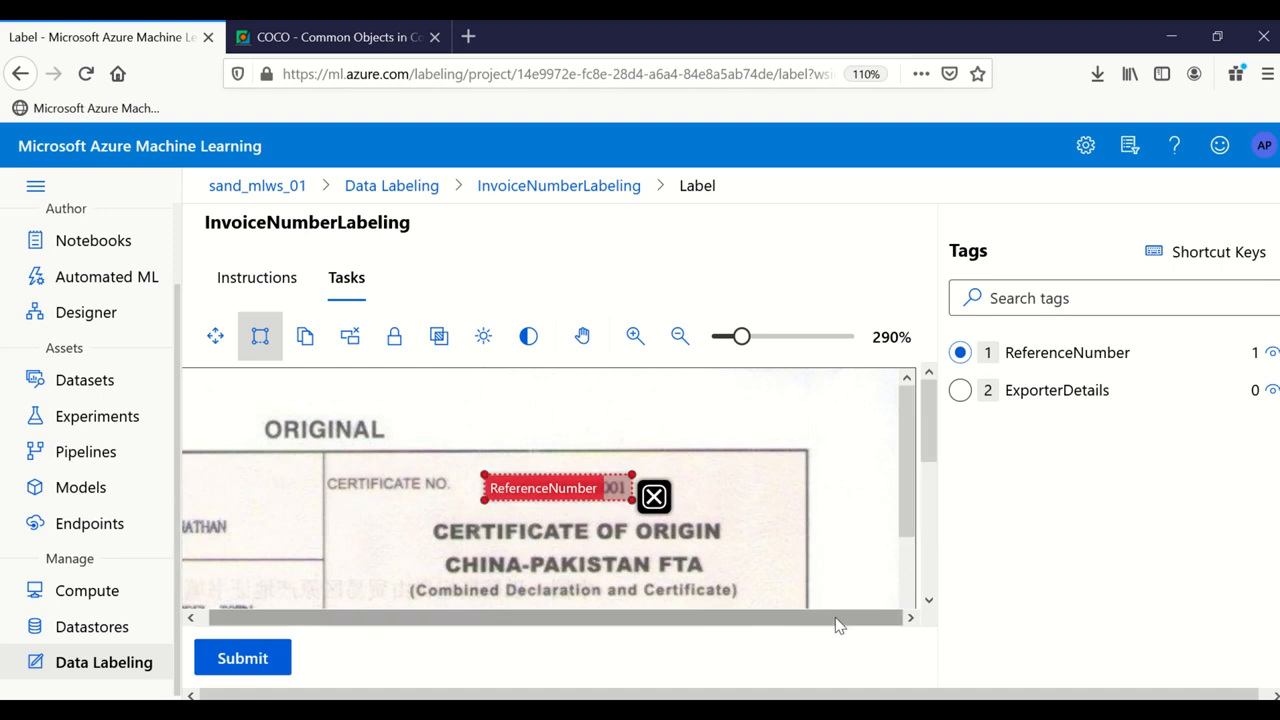
left_click_drag(929, 457, 929, 493)
mouse_move(741, 336)
left_mouse_down()
mouse_move(706, 336)
mouse_move(750, 337)
left_mouse_up()
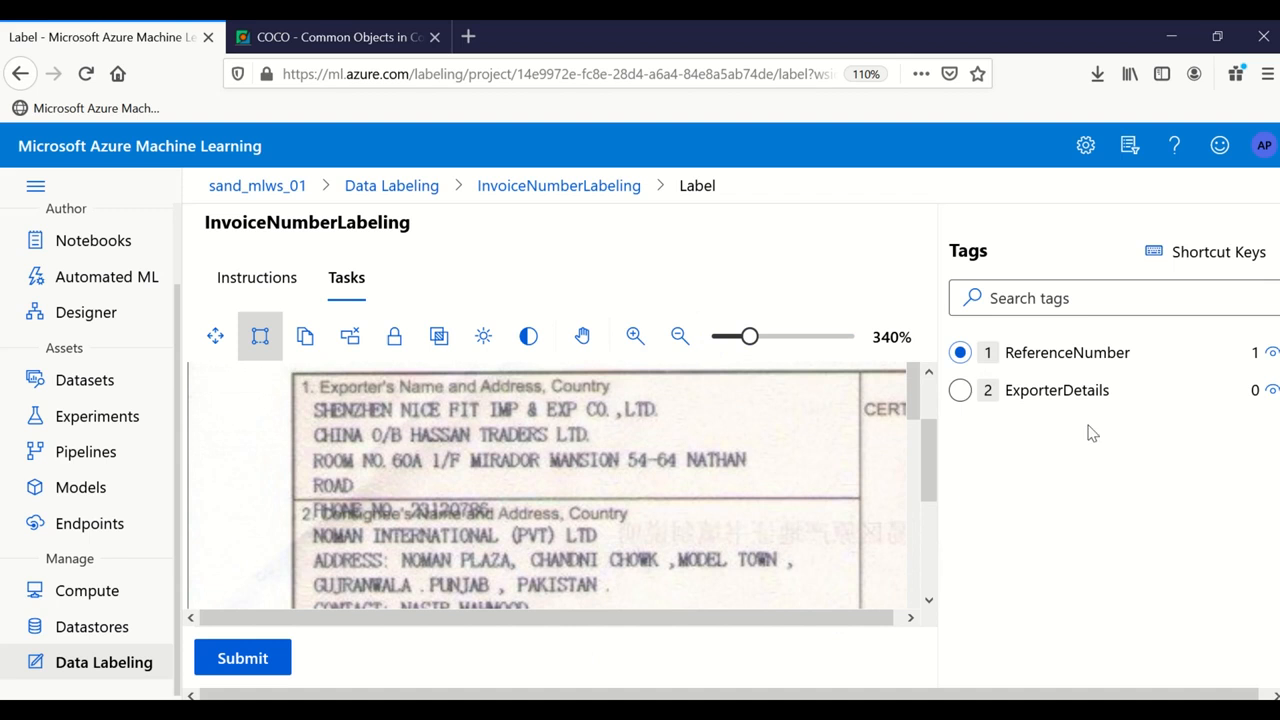
Step: Box the exporter block as ExporterDetails, submit the invoice, and return to the InvoiceNumberLabeling dashboard
left_click(961, 395)
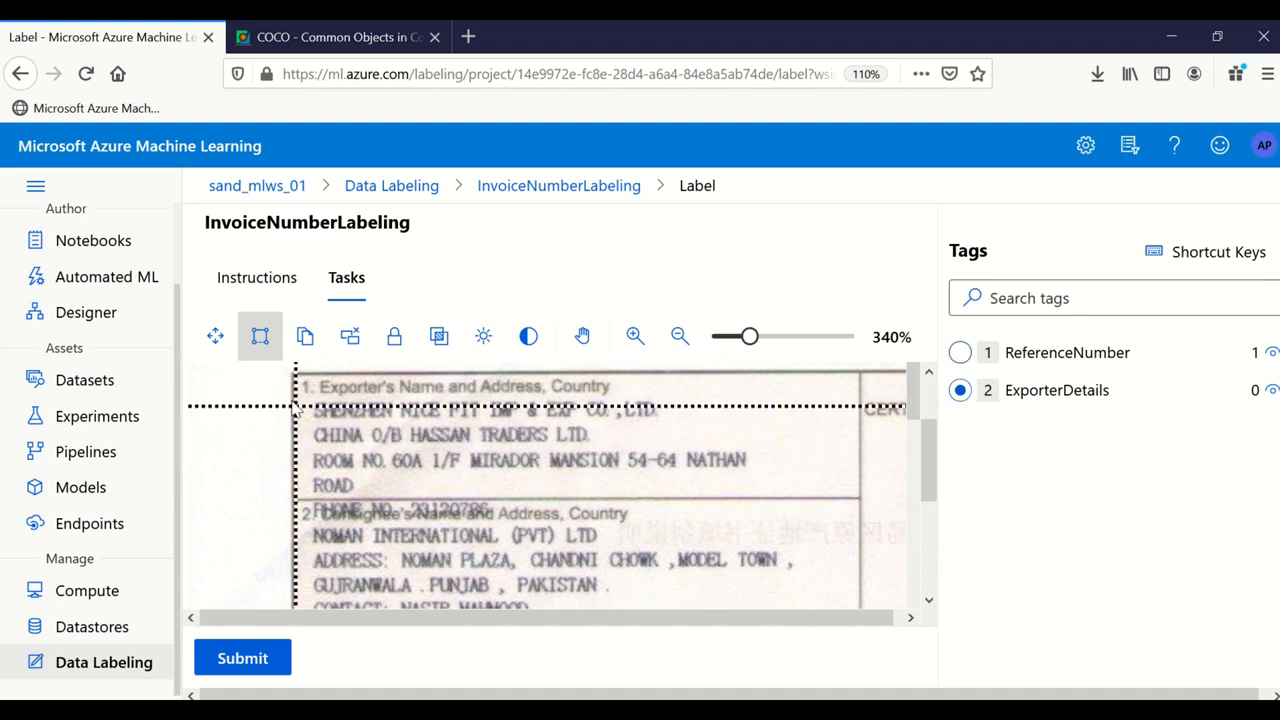
left_click_drag(303, 394, 798, 500)
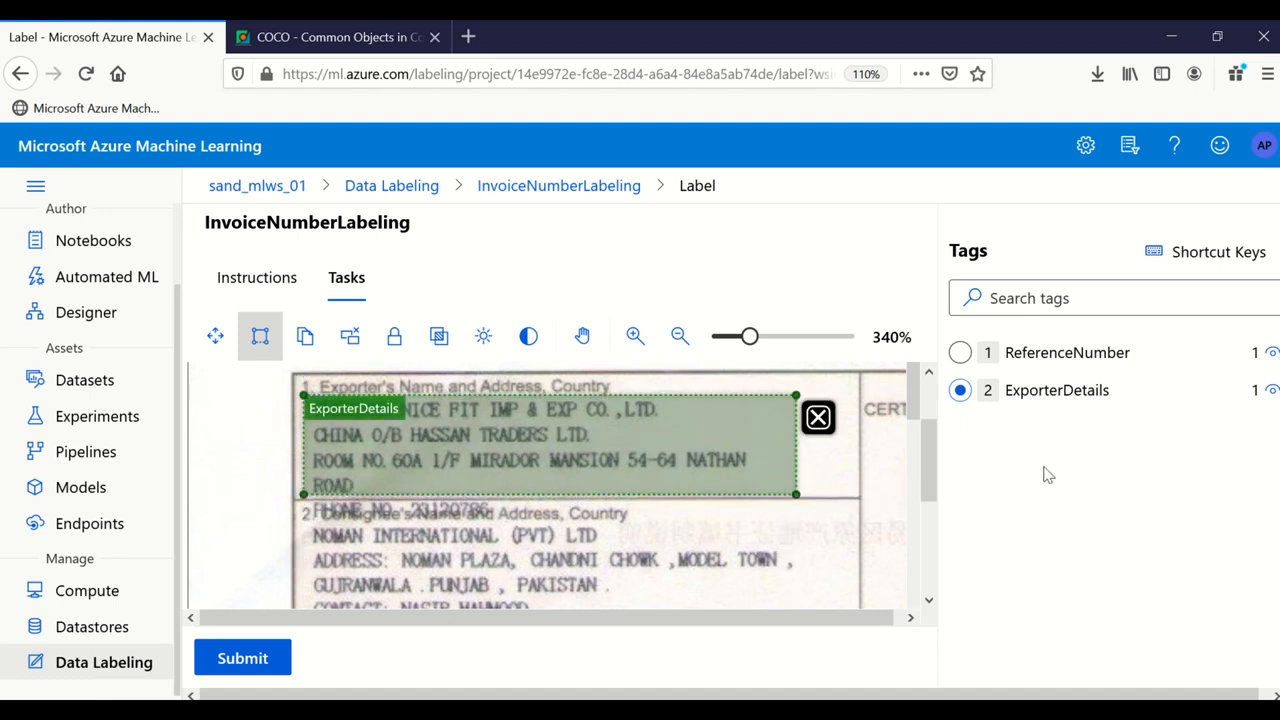
left_click(680, 337)
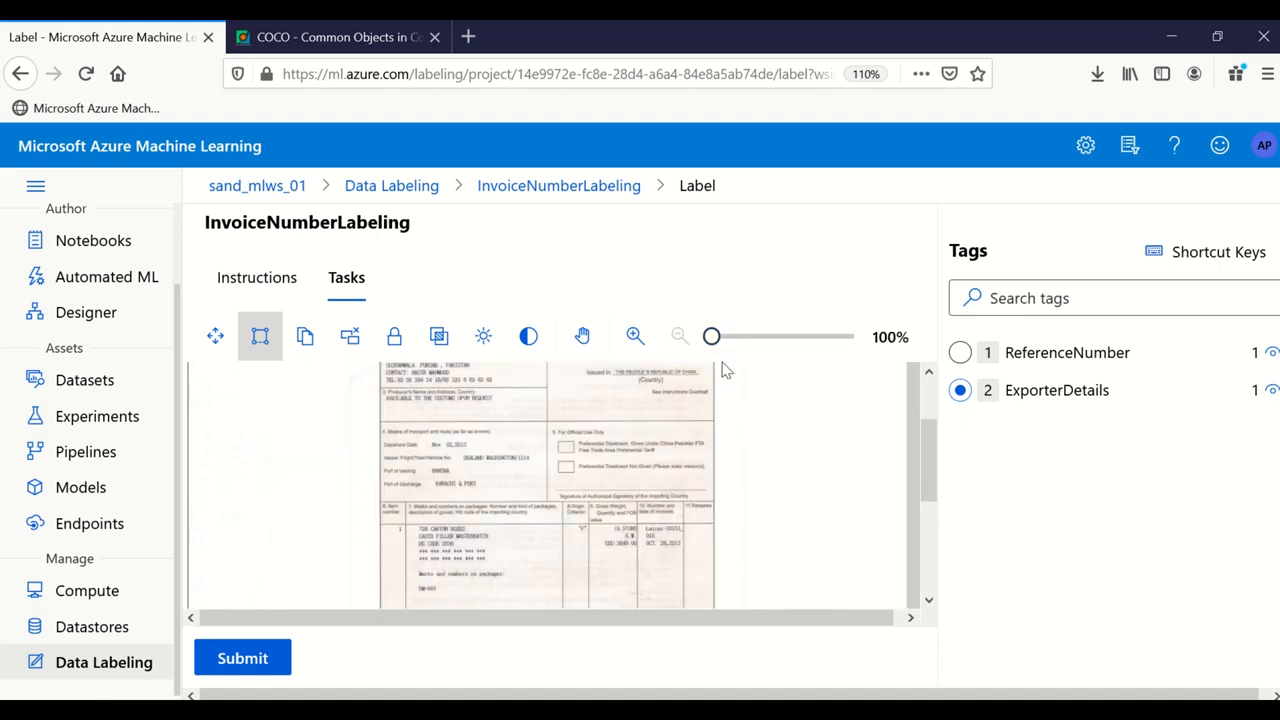
left_click_drag(937, 477, 930, 403)
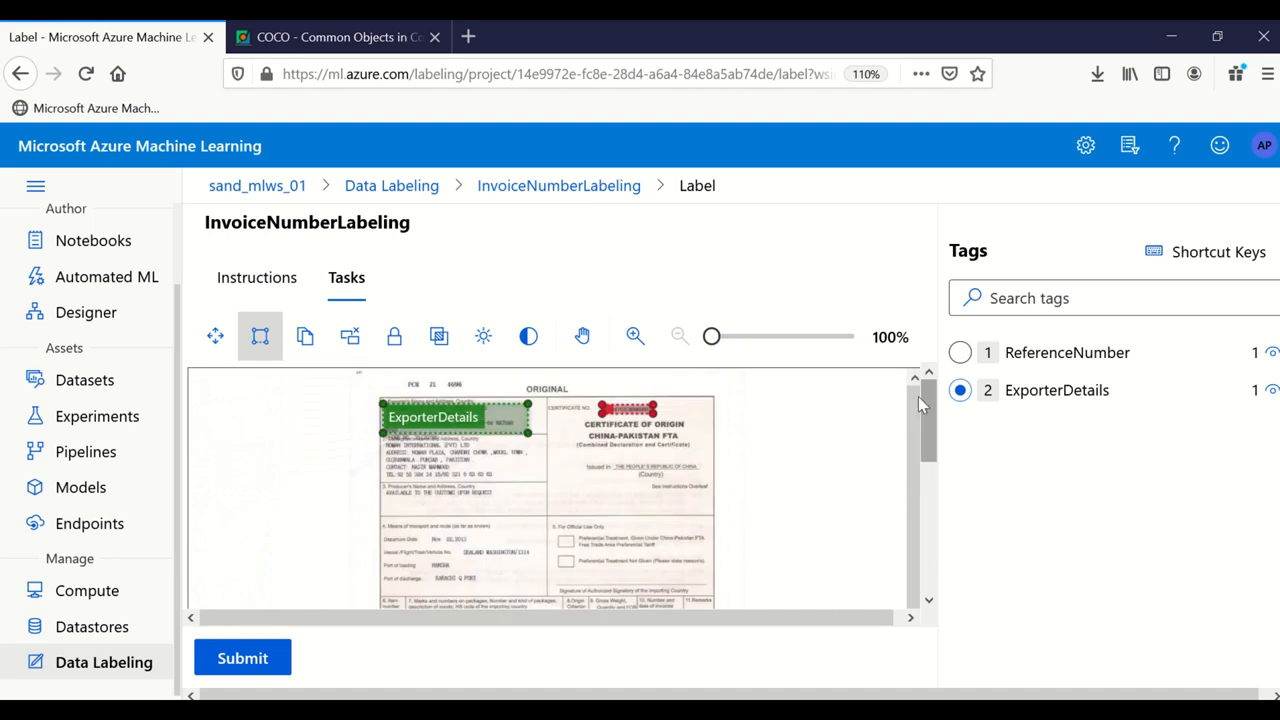
left_click(248, 660)
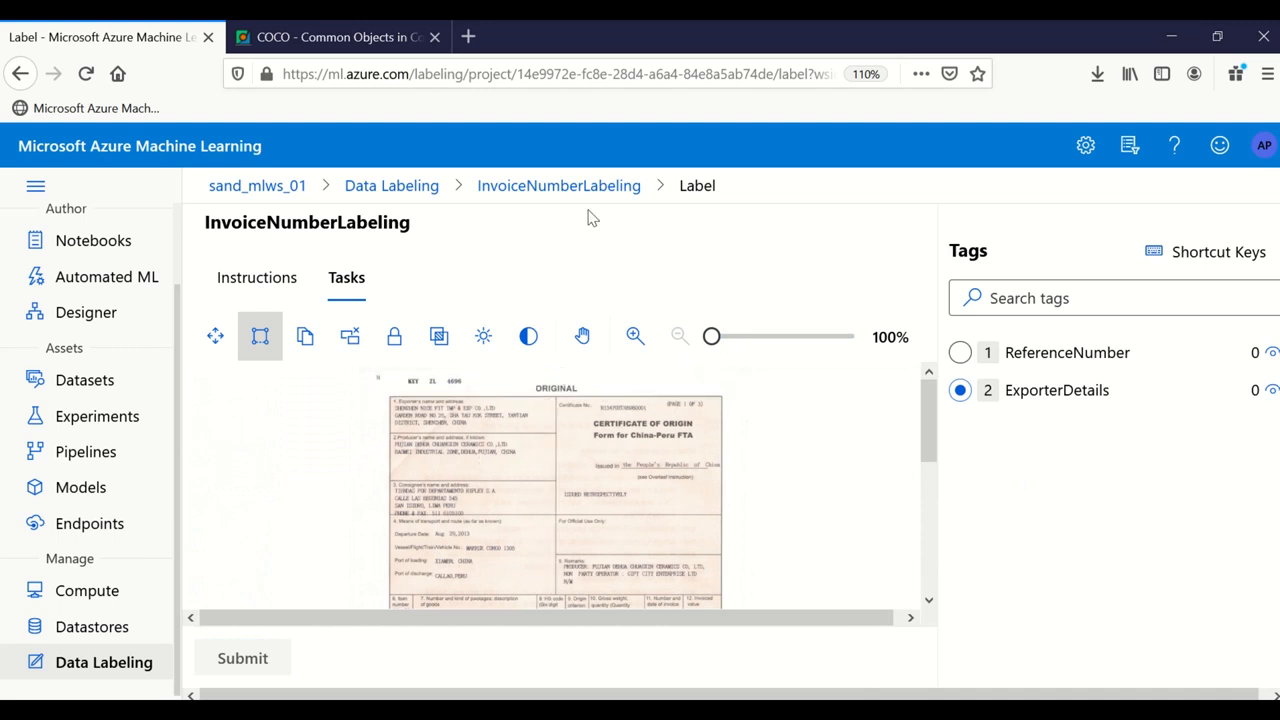
left_click(630, 189)
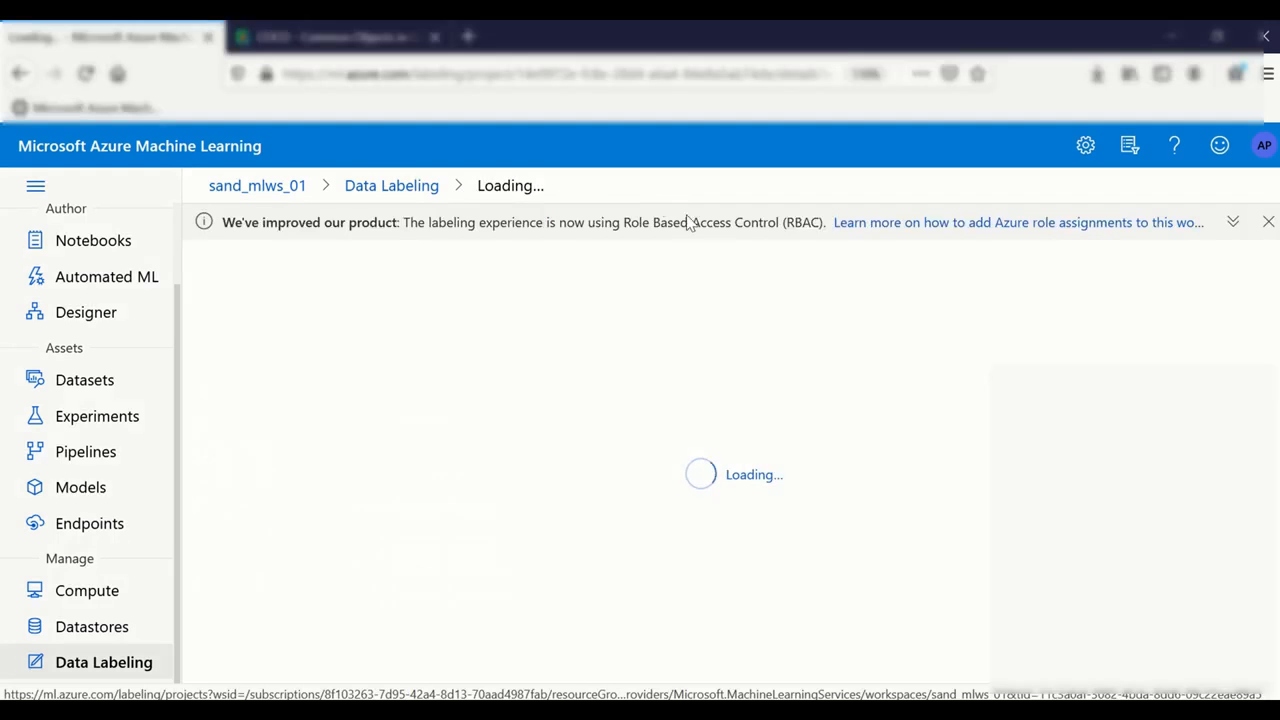
Step: Review the dashboard's Progress (1 / 5 labeled, 20.00%) and Task queue, then go to Label data
scroll(507, 503, "down", 1)
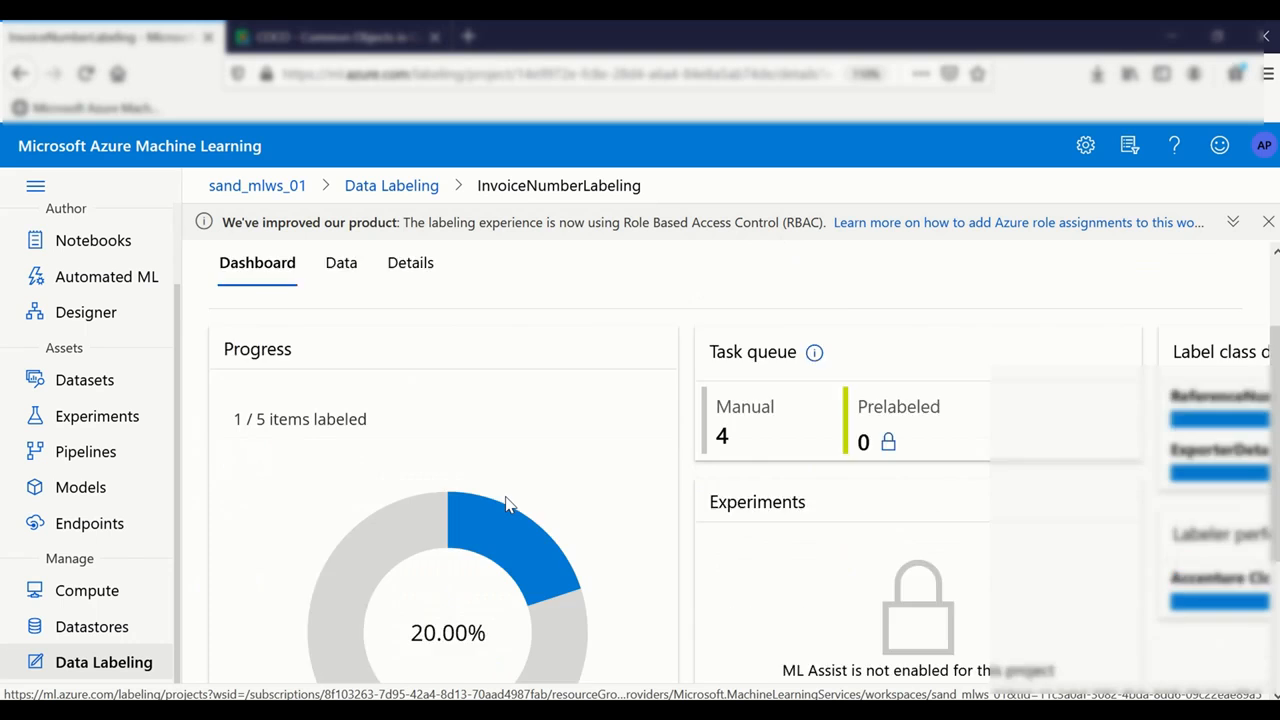
scroll(507, 503, "down", 1)
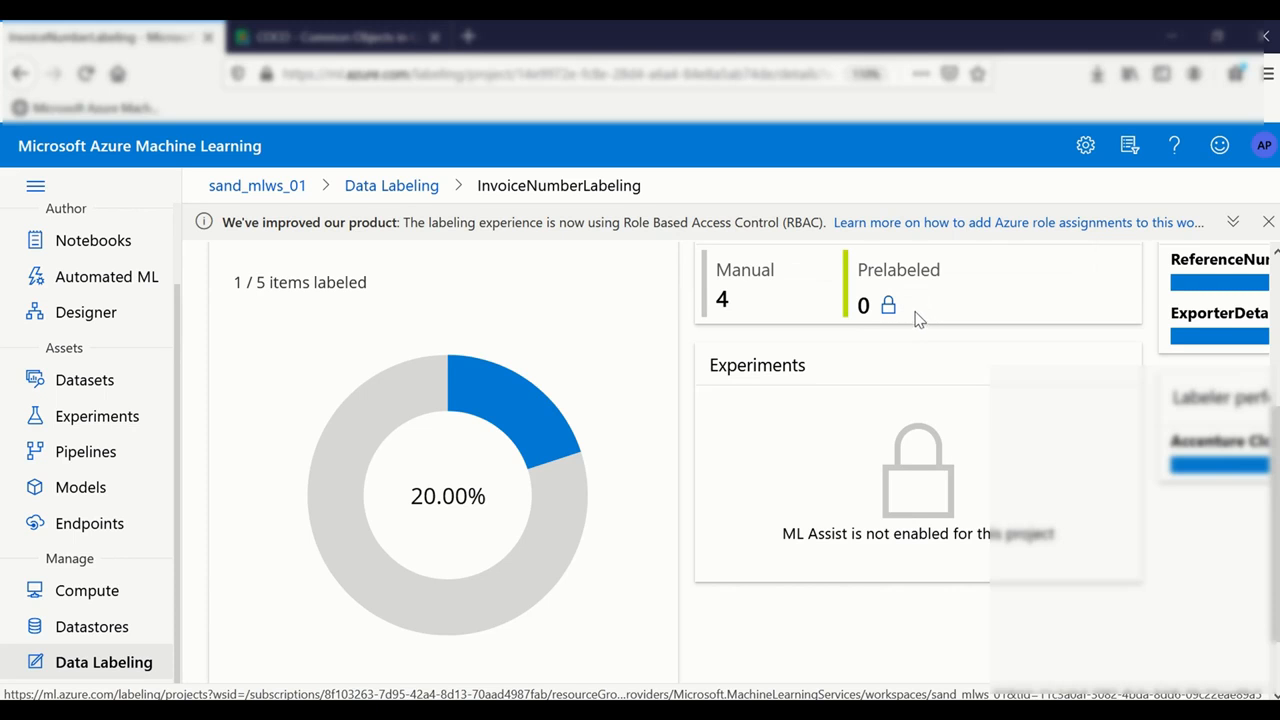
scroll(909, 327, "up", 2)
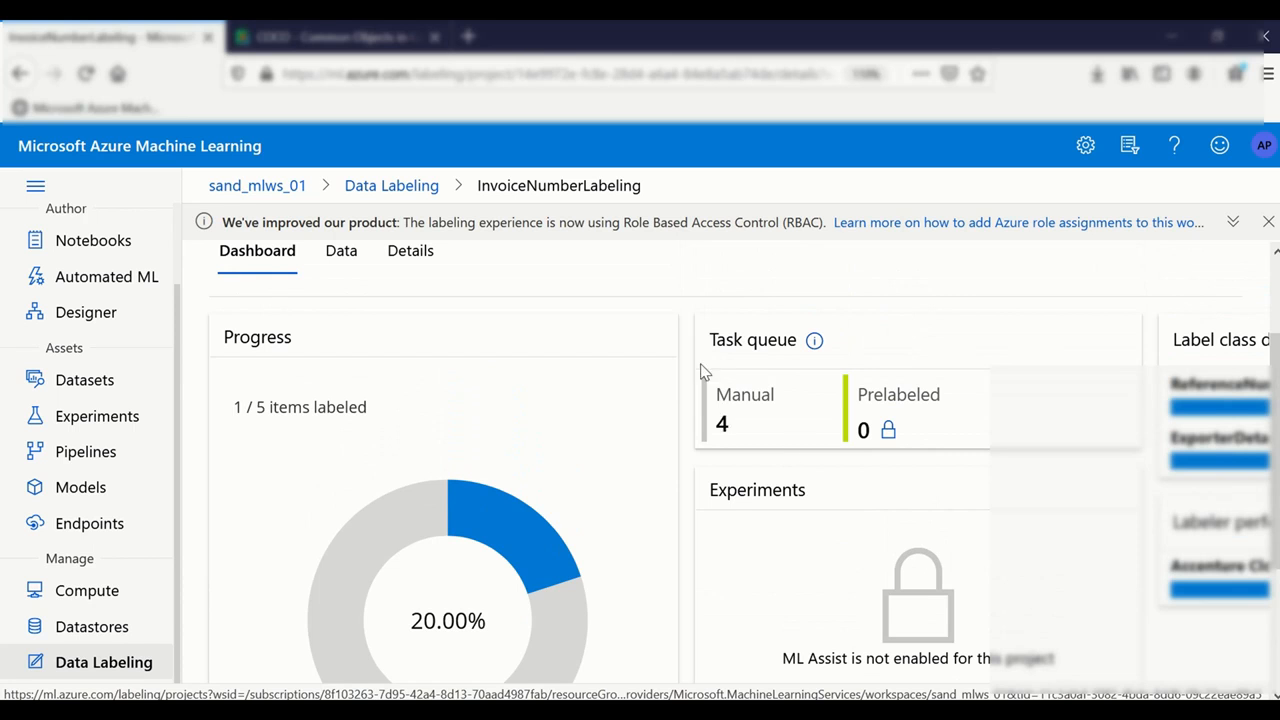
scroll(886, 612, "up", 2)
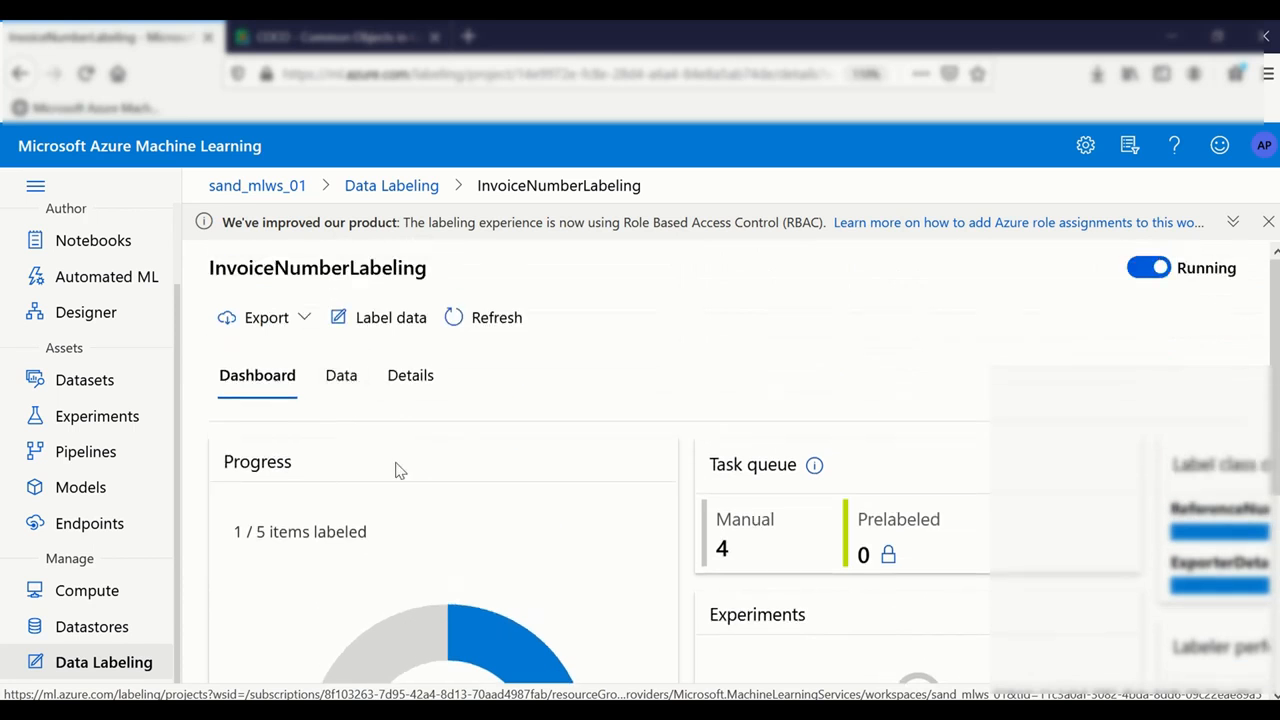
scroll(503, 434, "down", 4)
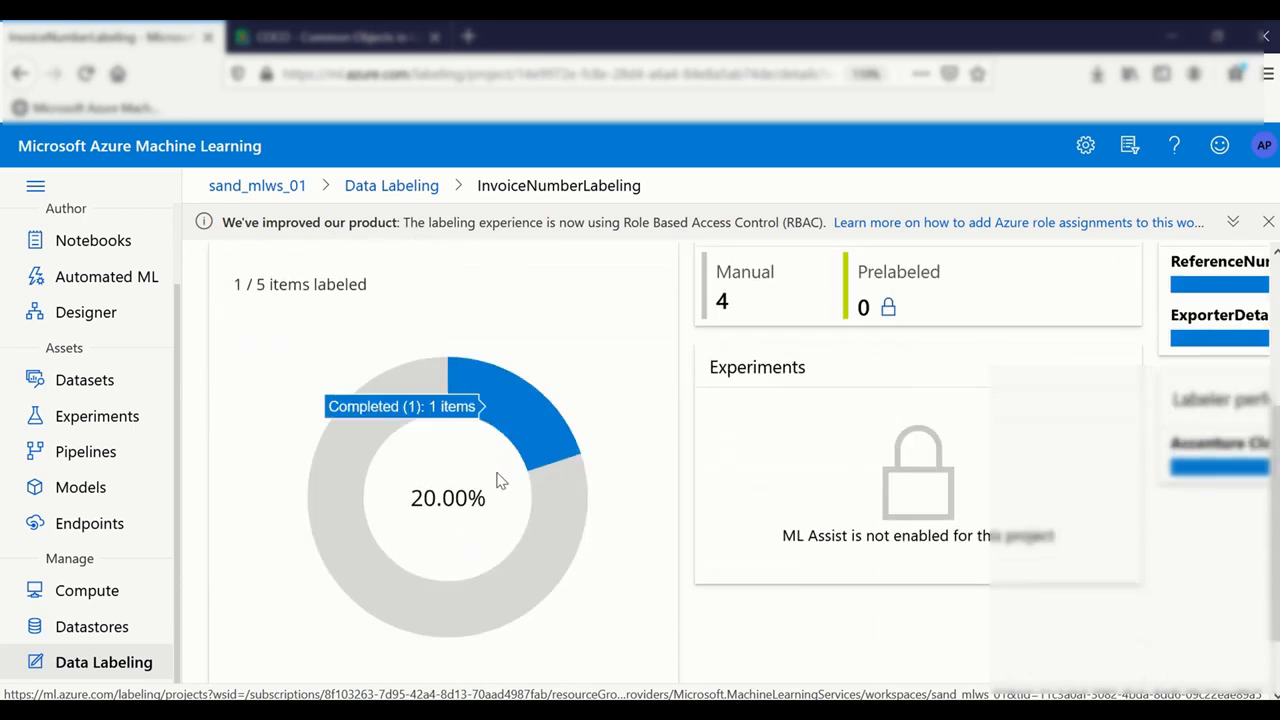
scroll(648, 411, "up", 4)
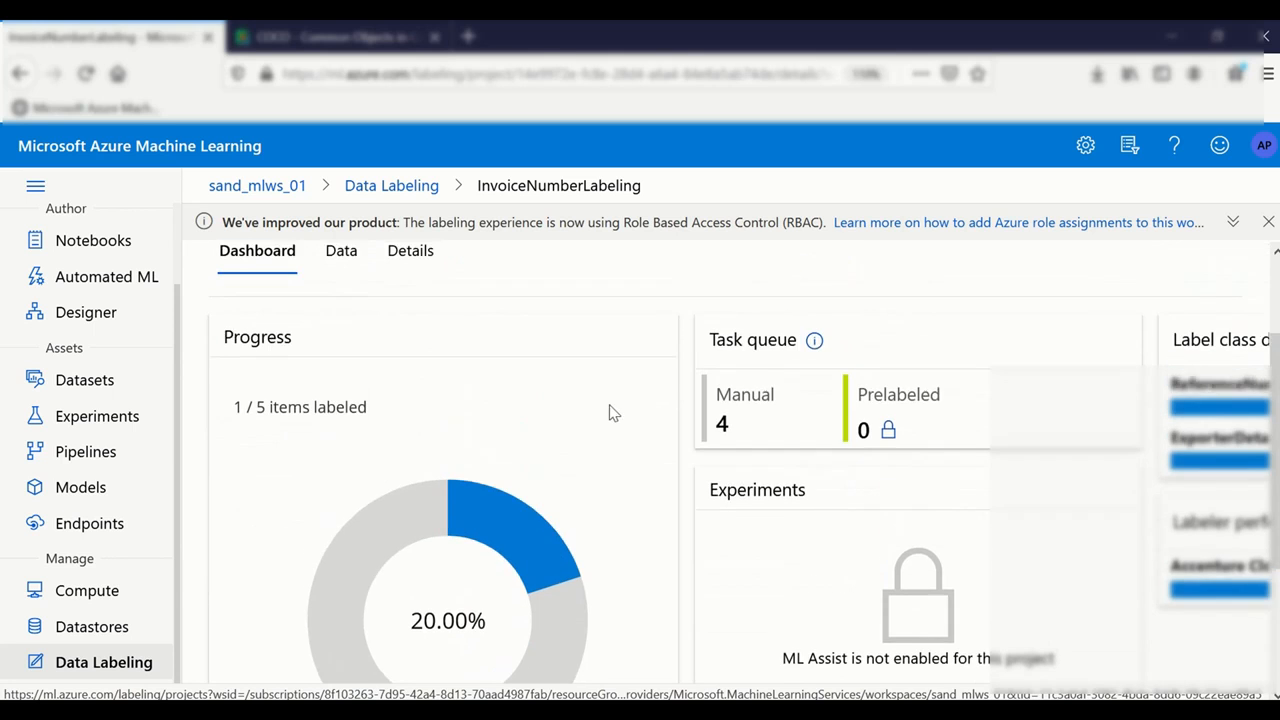
left_click(345, 317)
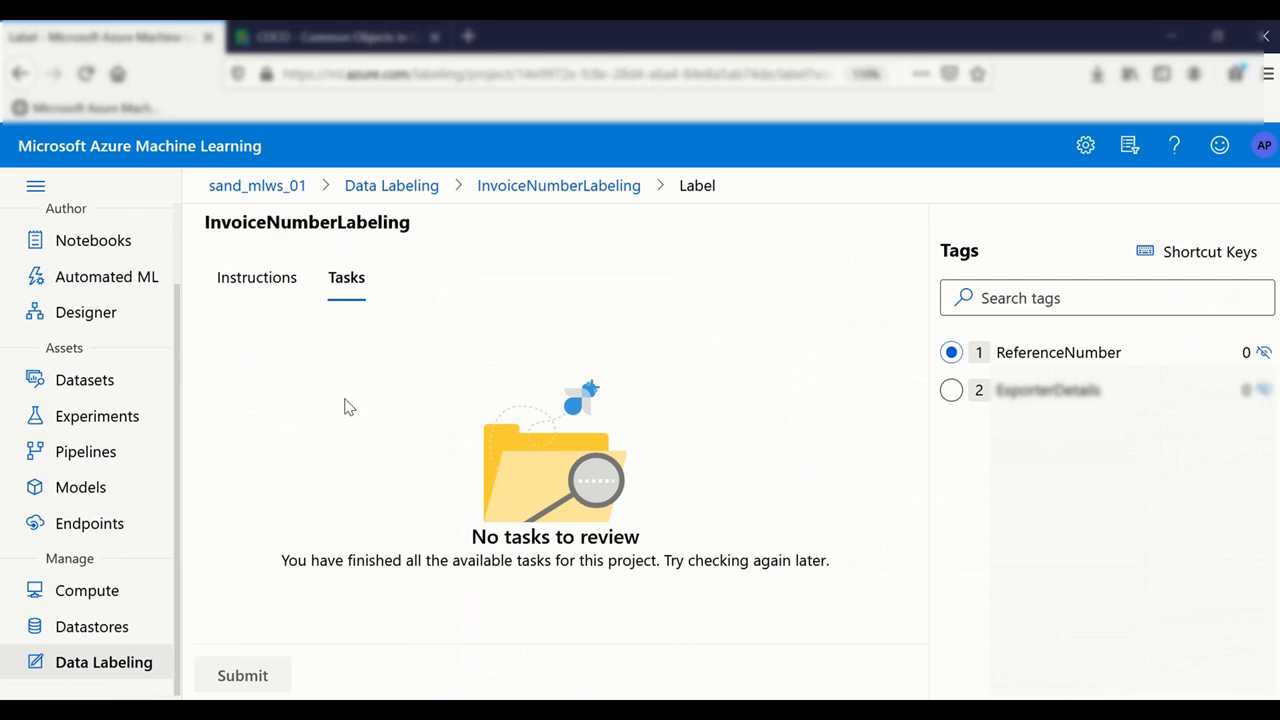
Step: Check the labeling Instructions tab, then return to the dashboard's task queue showing 4 manual tasks
left_click(571, 197)
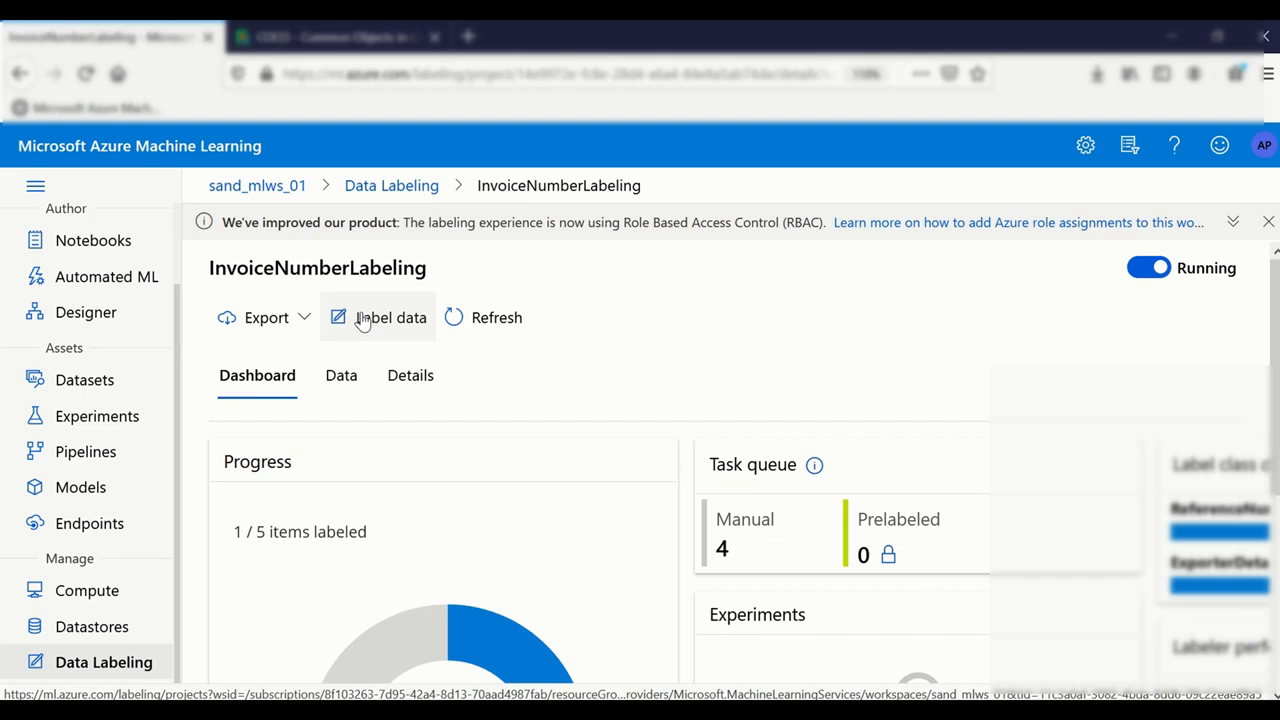
left_click(362, 318)
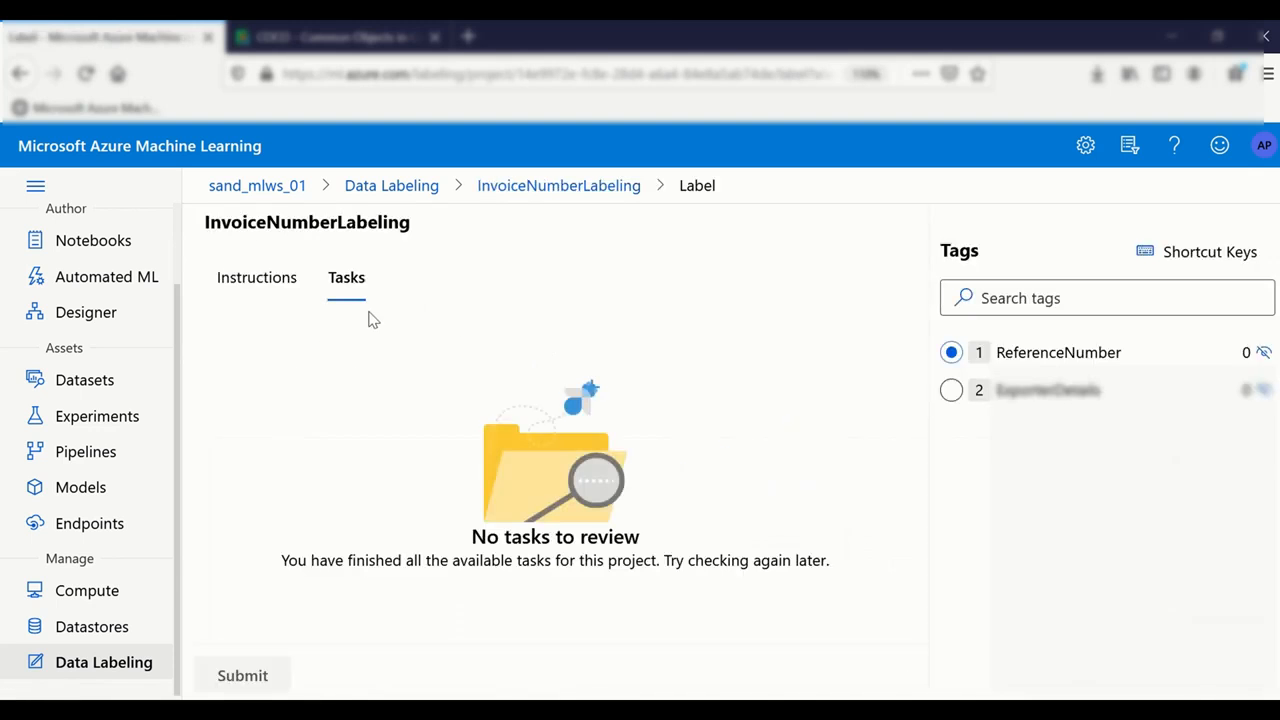
left_click(250, 288)
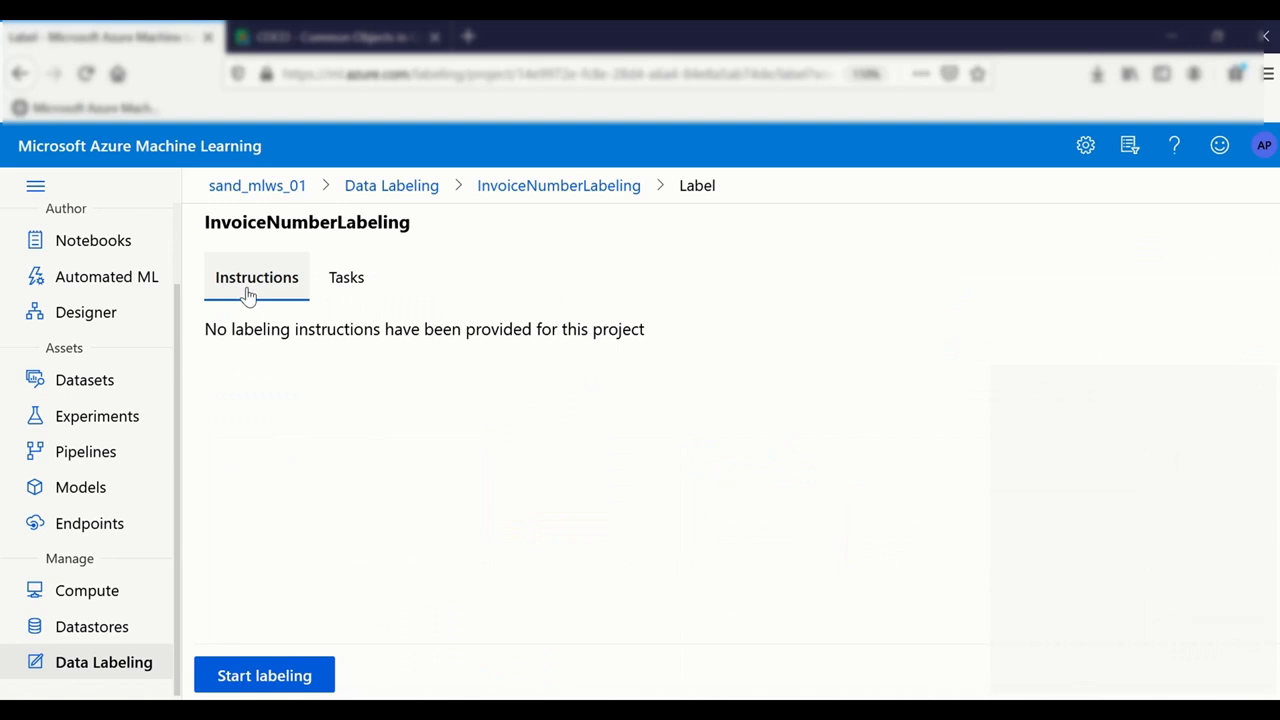
left_click(567, 188)
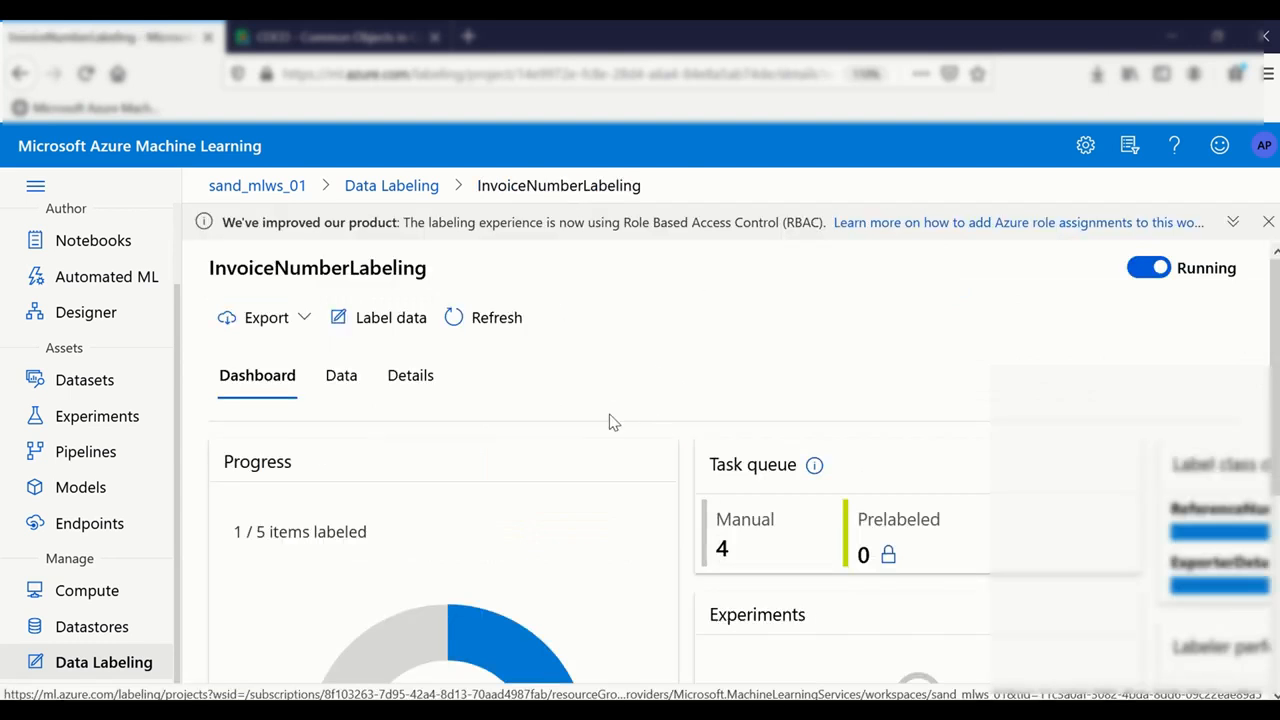
scroll(609, 420, "down", 2)
Step: Reject the reviewed invoice's labels in Labeled data and view the project's dataset preview
left_click(338, 258)
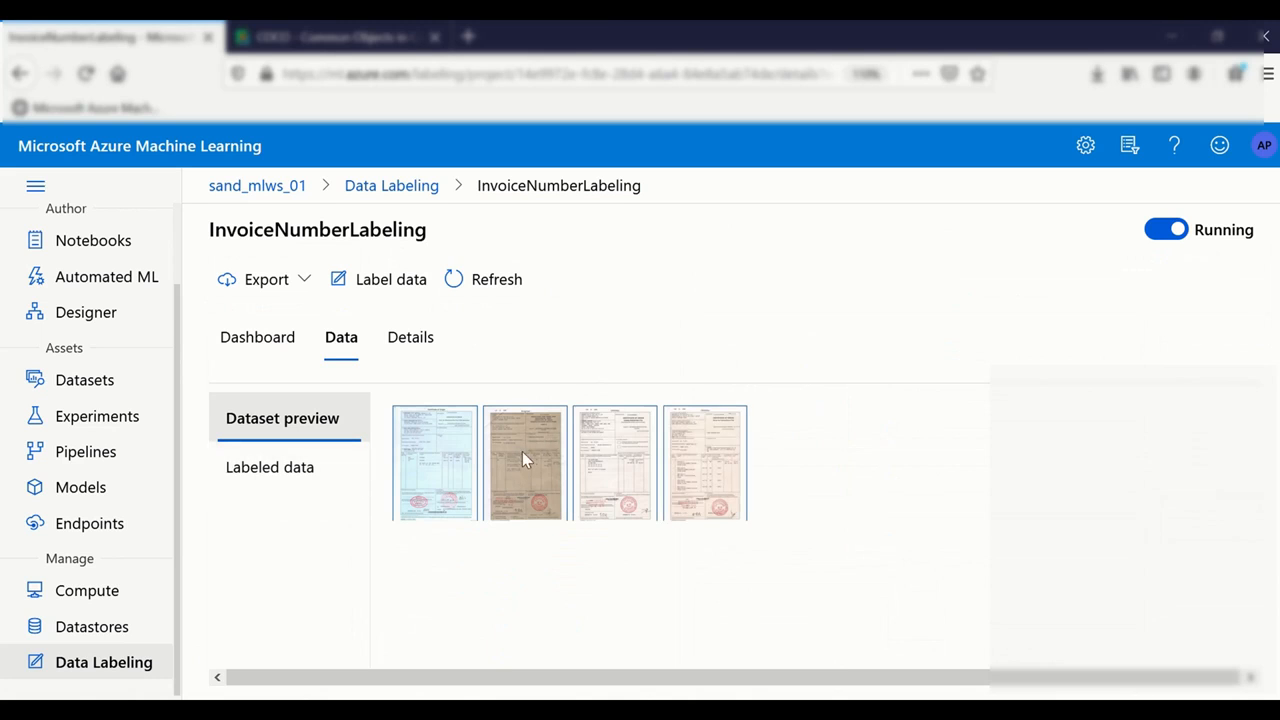
left_click(264, 472)
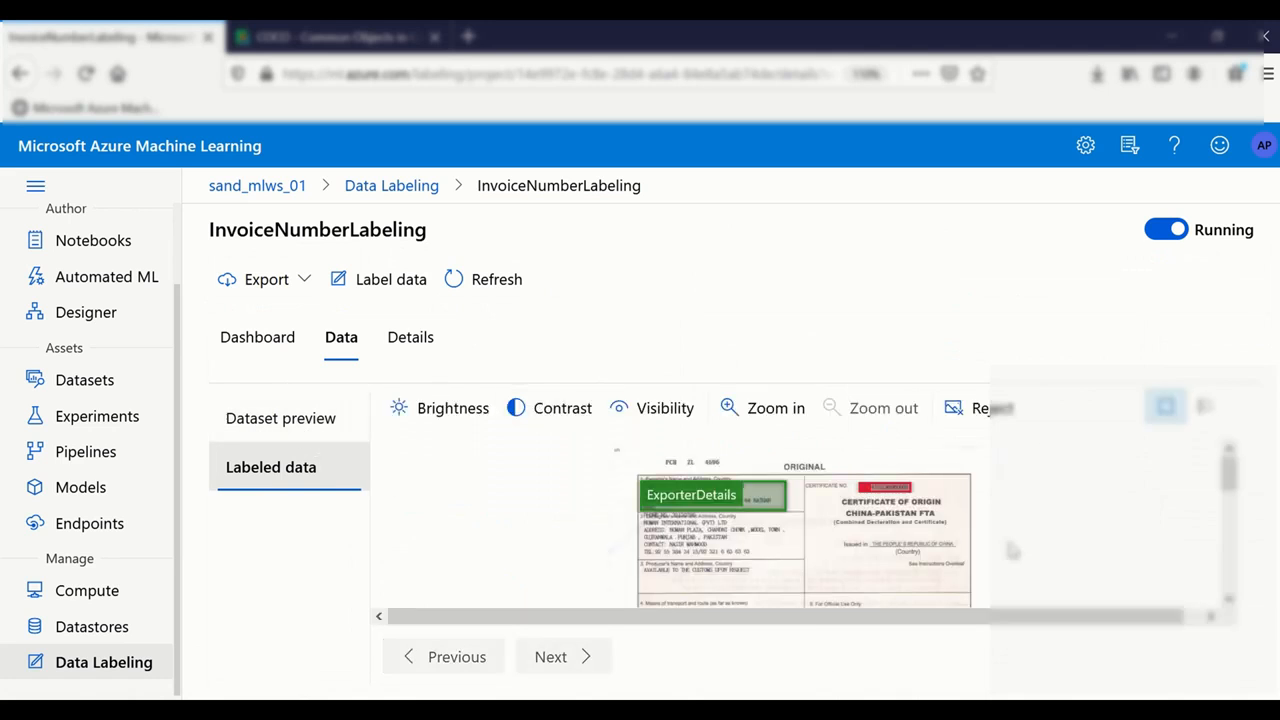
mouse_move(581, 667)
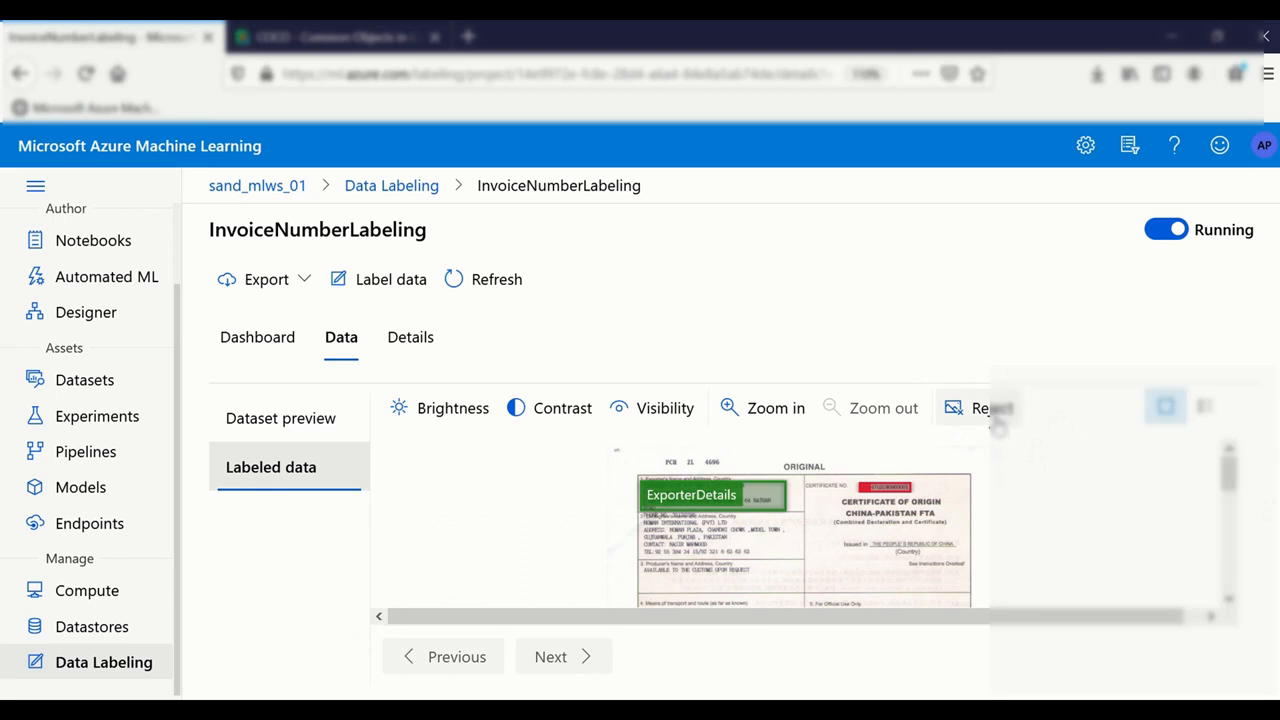
left_click(994, 415)
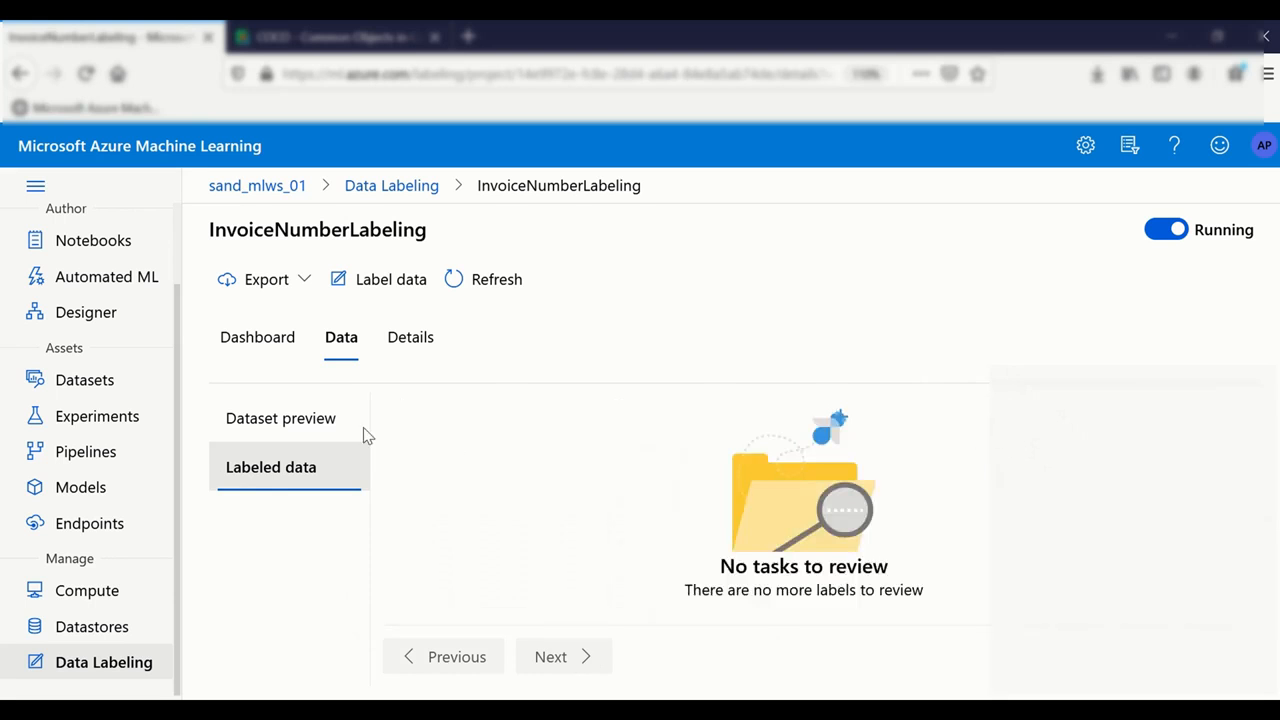
left_click(335, 428)
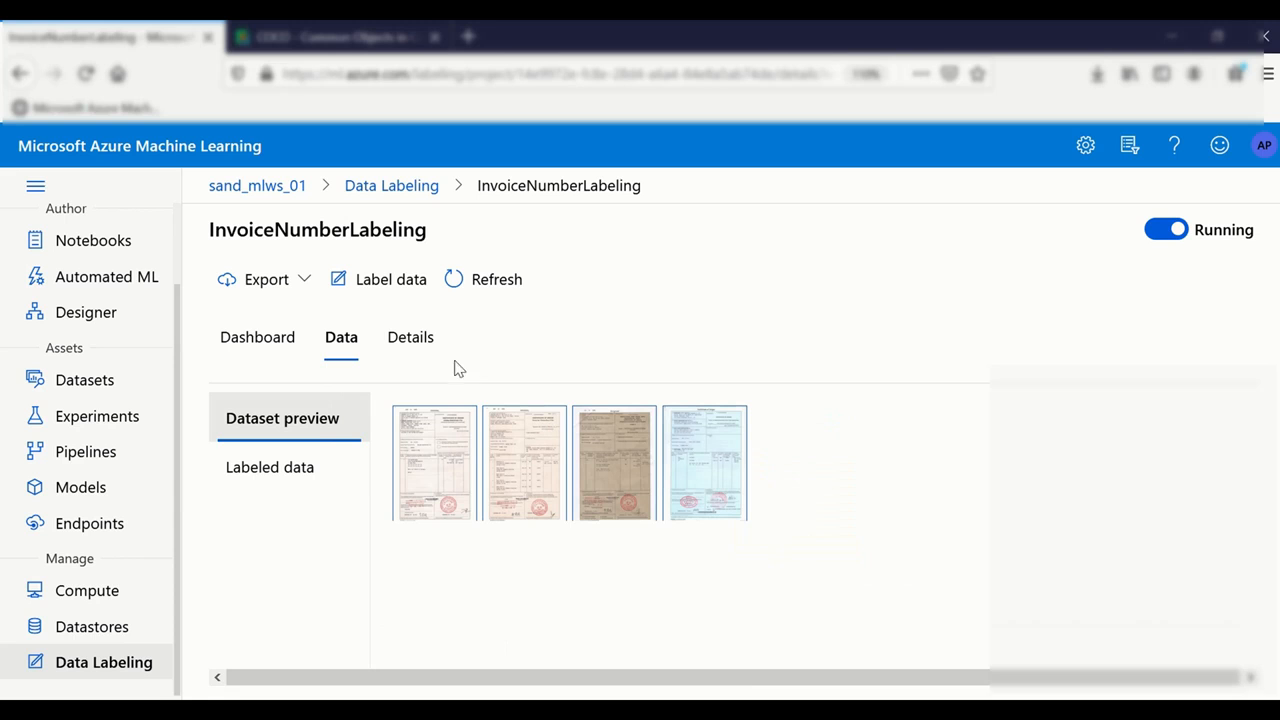
left_click(420, 340)
left_click(340, 336)
left_click(452, 282)
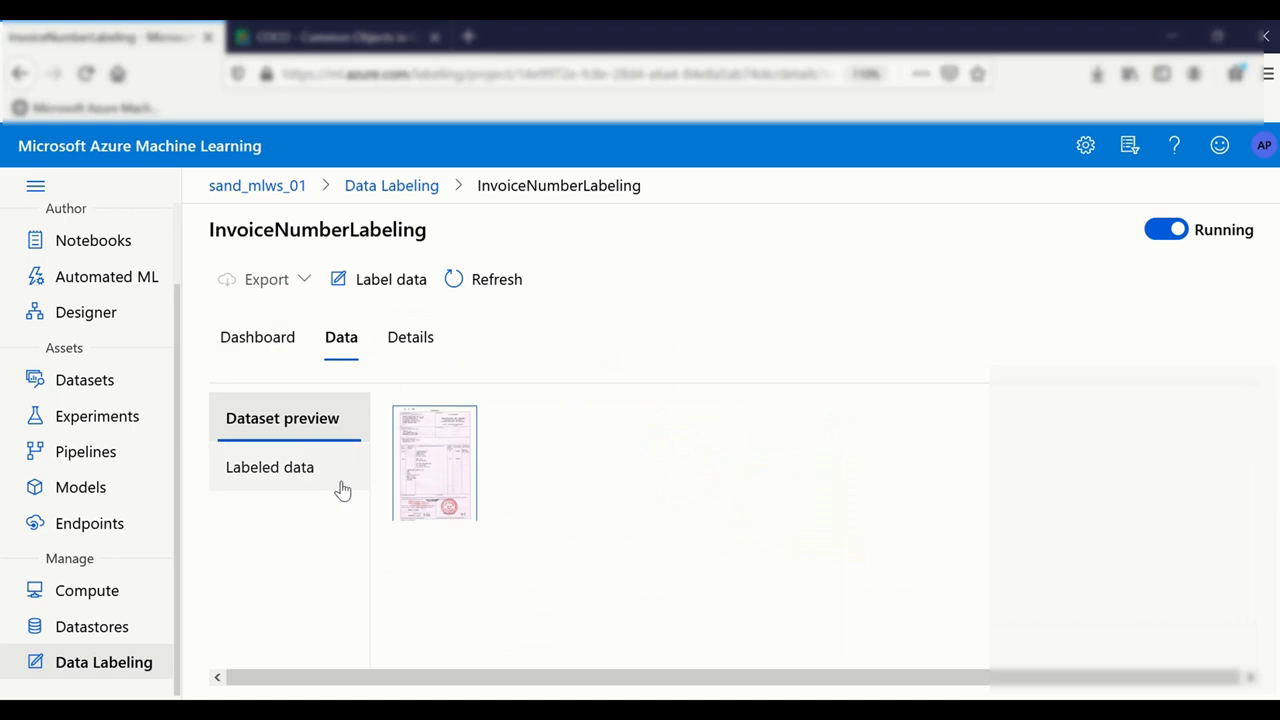
left_click(260, 340)
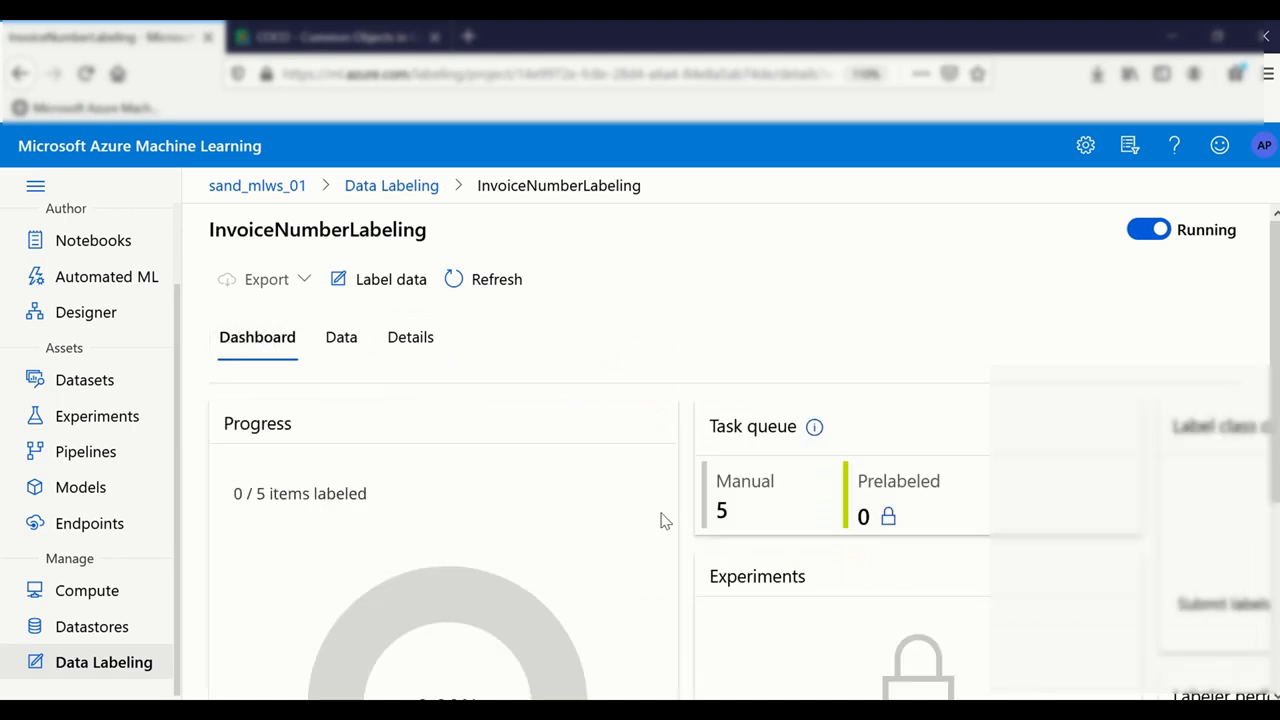
scroll(523, 534, "down", 3)
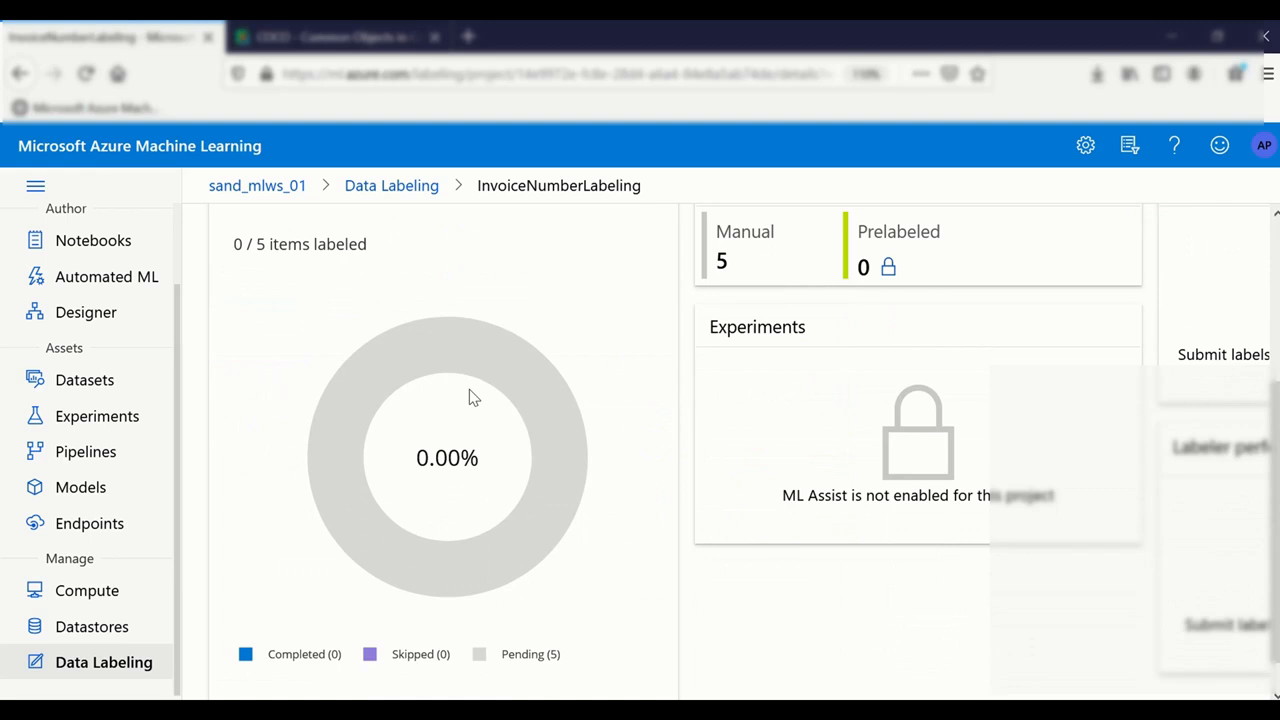
scroll(470, 395, "up", 3)
left_click(340, 337)
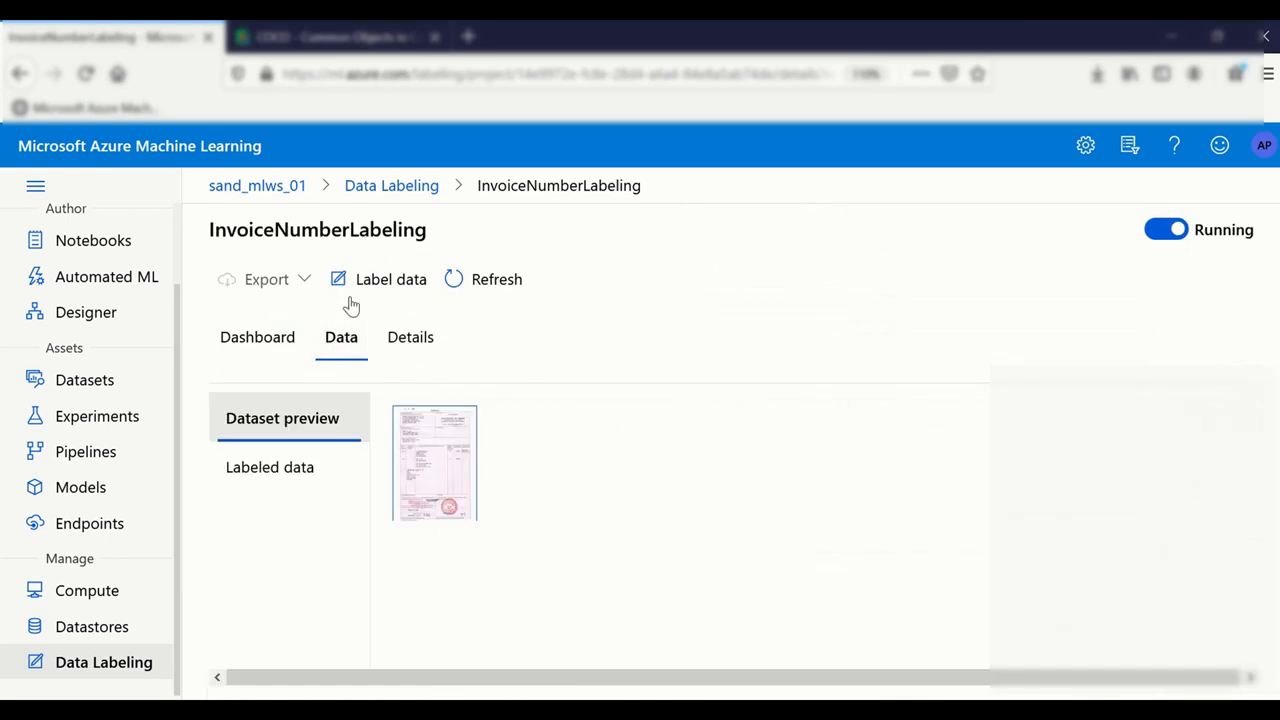
left_click(482, 280)
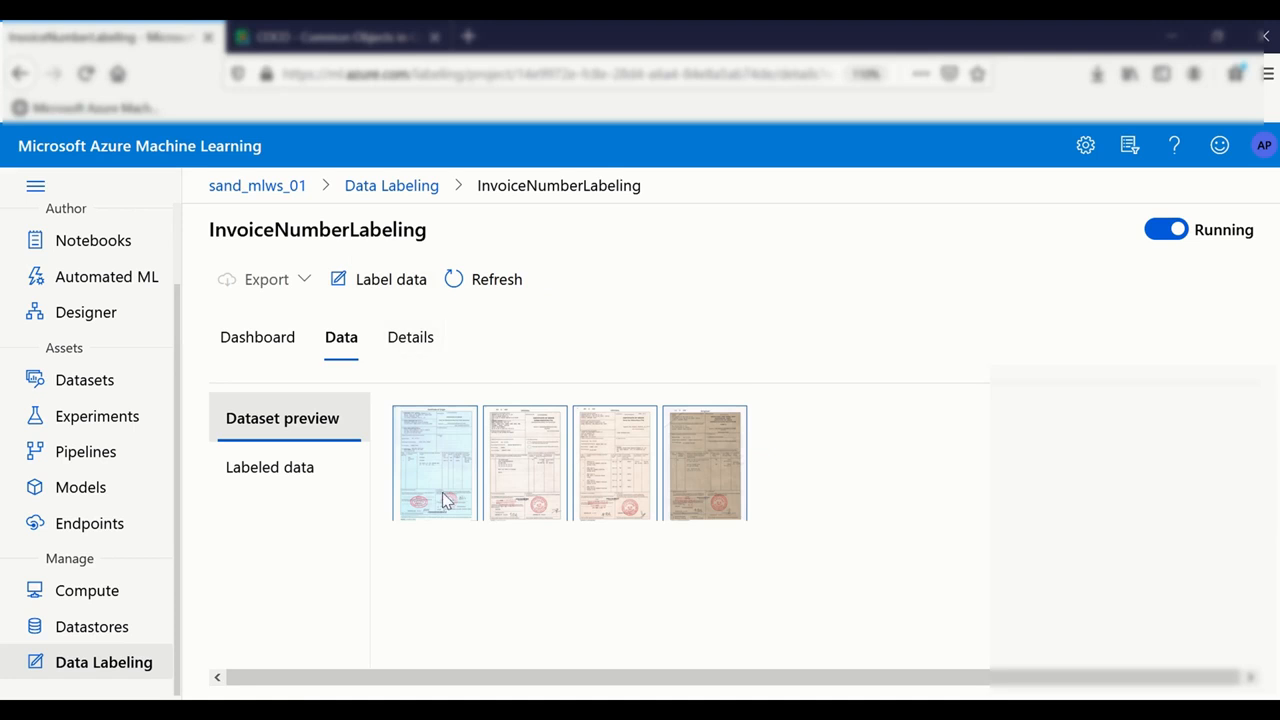
Step: Zoom the labeling task to 455% and draw an ExporterDetails box around the exporter's name and address
left_click(391, 284)
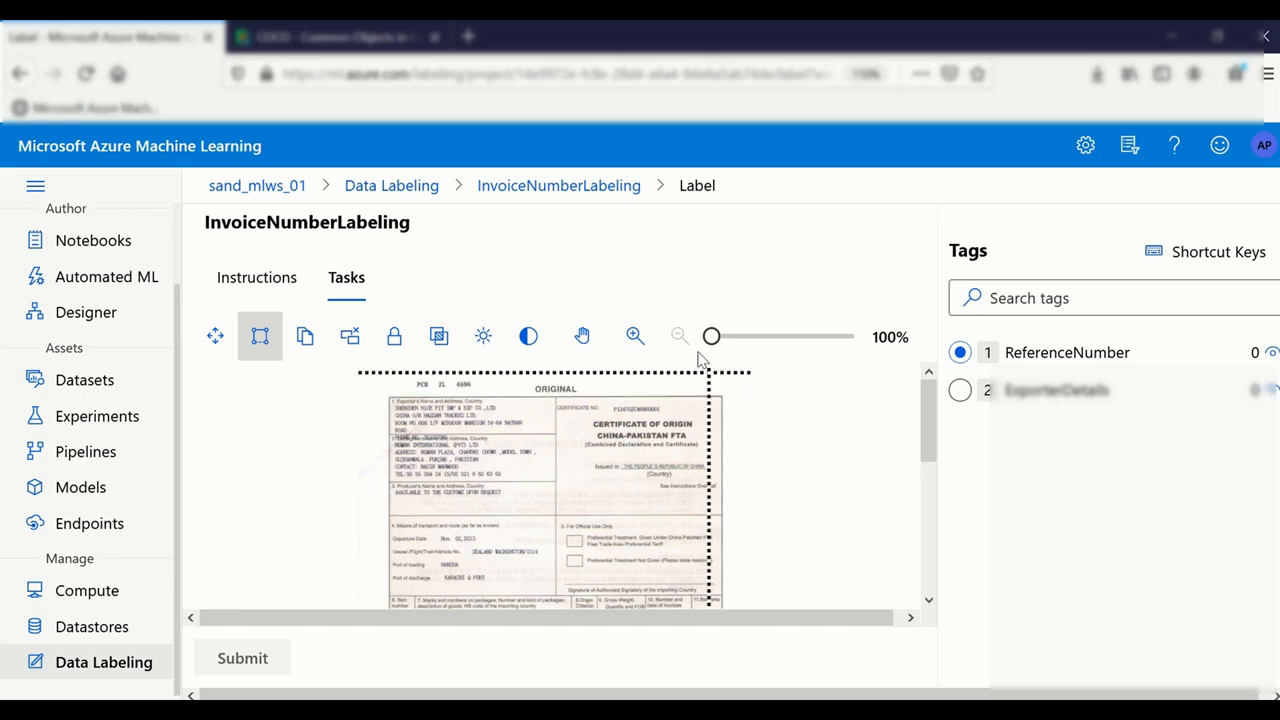
left_click_drag(712, 337, 767, 337)
left_click_drag(919, 418, 922, 470)
left_click(962, 391)
left_click_drag(804, 618, 830, 625)
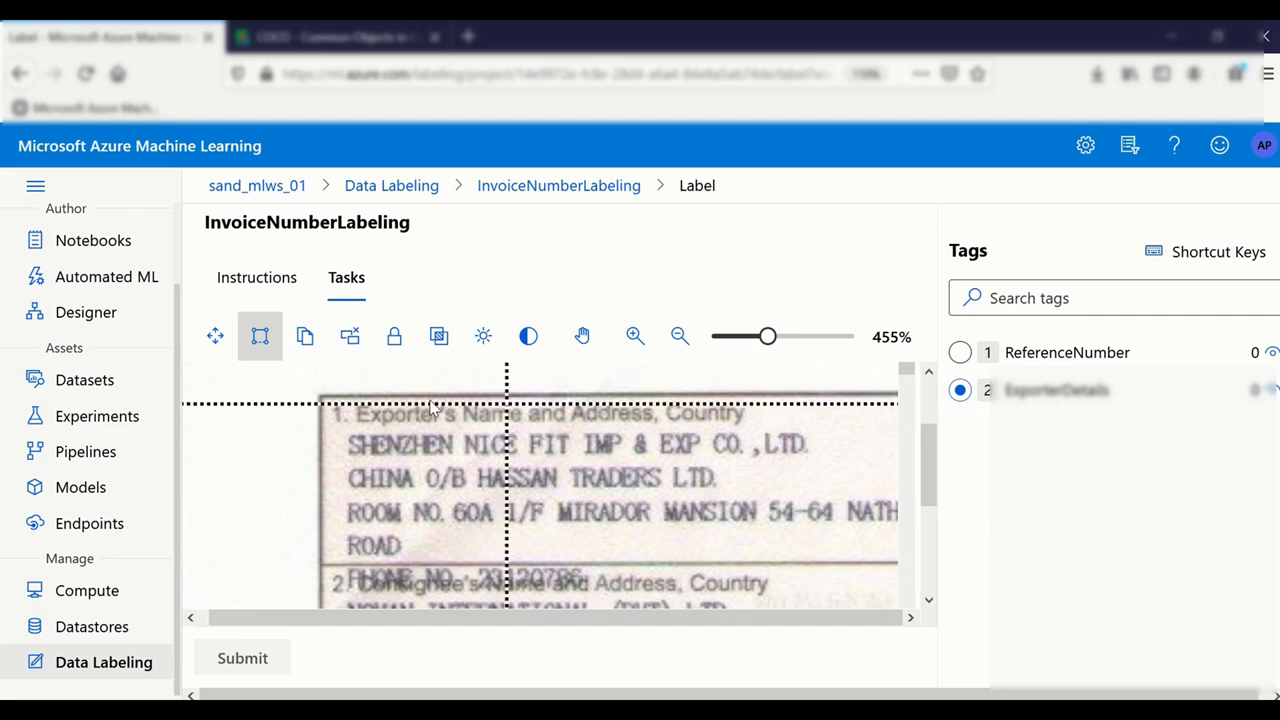
mouse_move(324, 398)
left_mouse_down()
mouse_move(608, 534)
mouse_move(894, 565)
left_mouse_up()
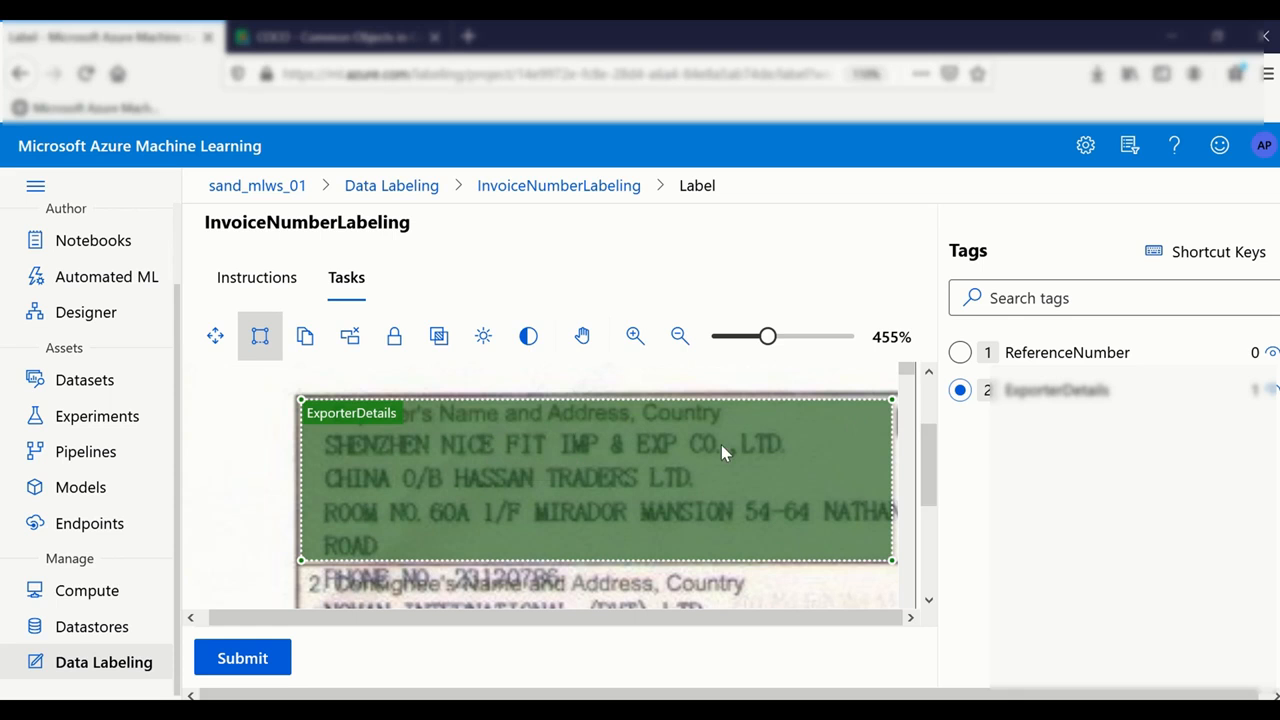
Step: With regions locked, draw an ExporterDetails box spanning the whole SHENZHEN company line
left_click(393, 350)
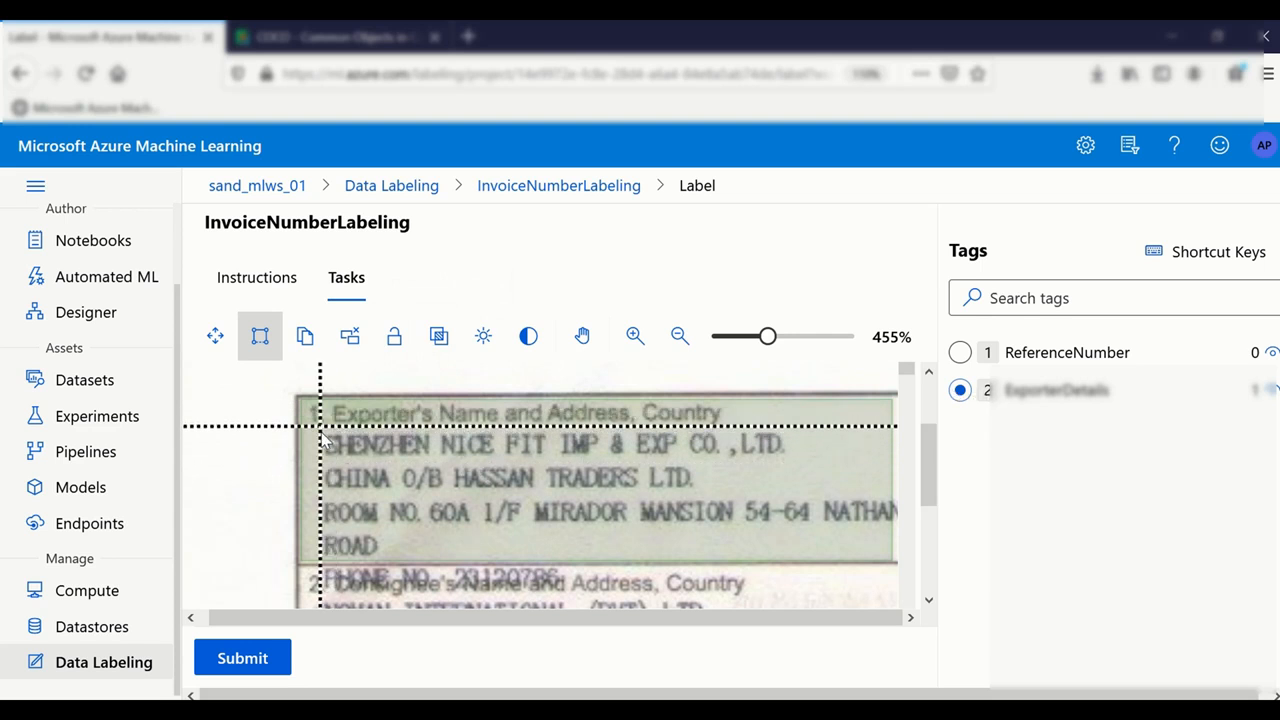
left_click_drag(320, 430, 705, 457)
mouse_move(848, 458)
left_mouse_down()
mouse_move(812, 455)
mouse_move(812, 432)
left_mouse_up()
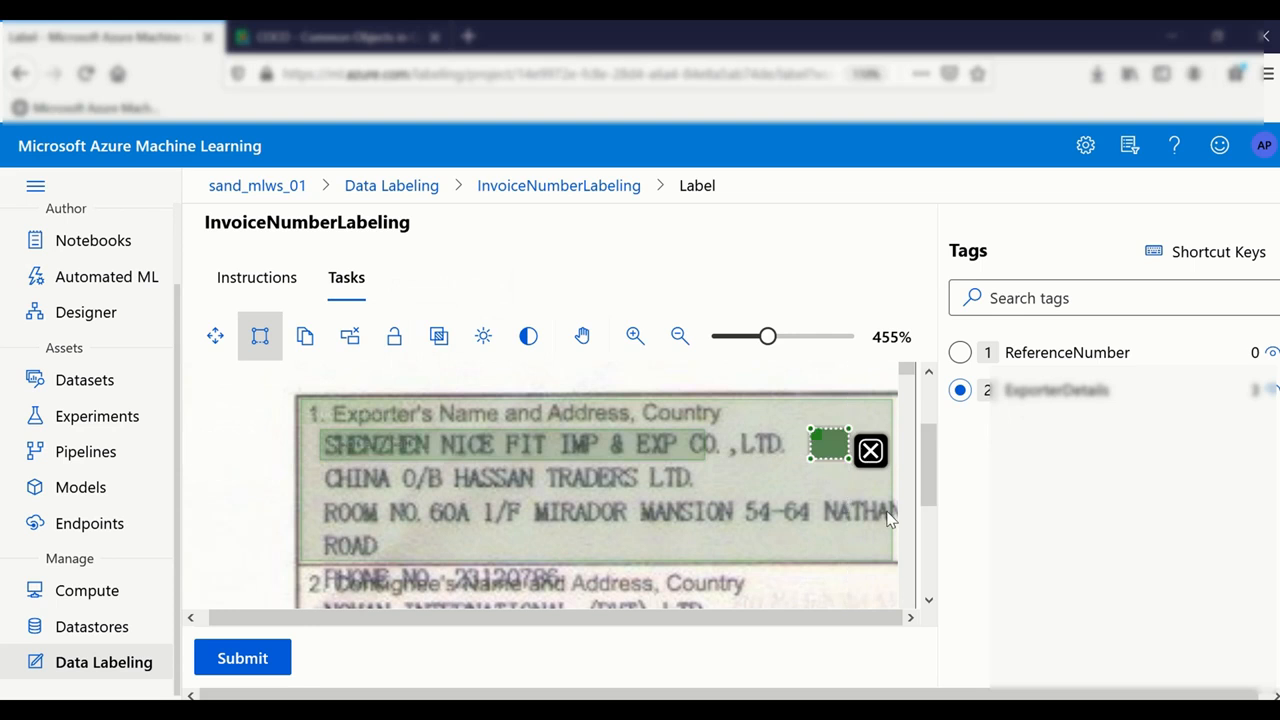
left_click_drag(679, 425, 316, 428)
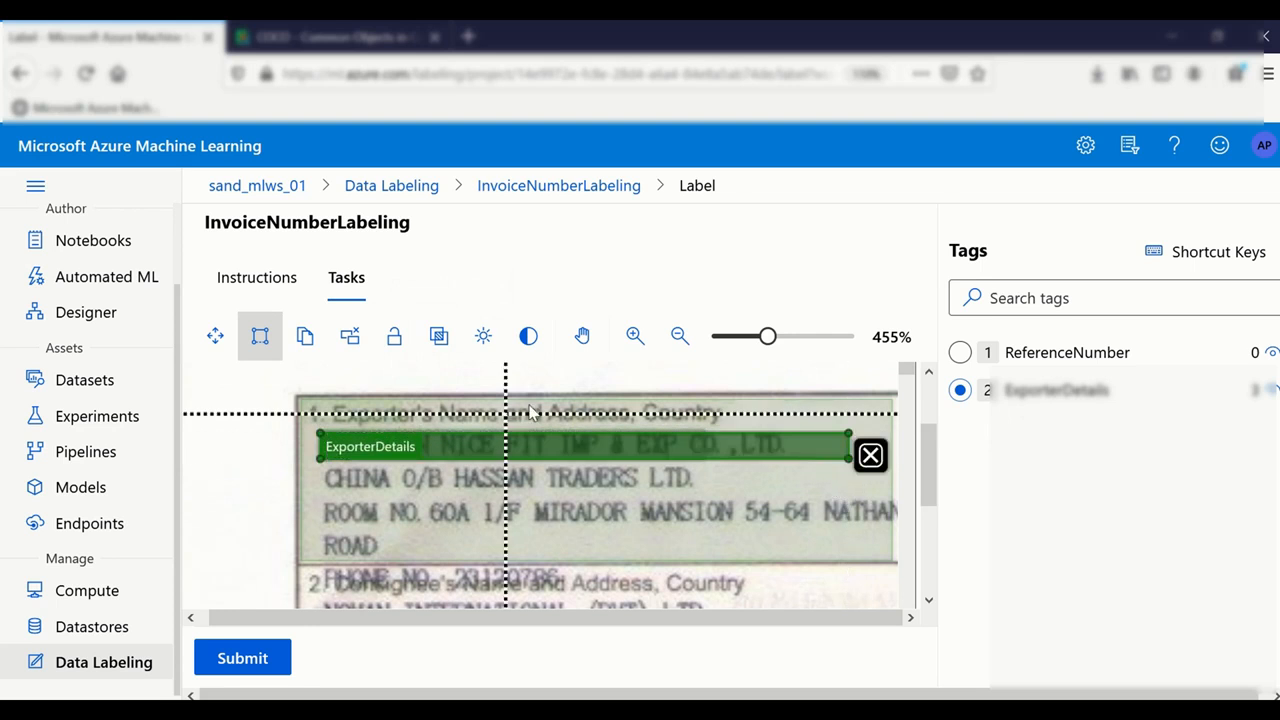
Step: Delete the stray small box, adjust the remaining boxes, and submit the invoice's labels
left_click(395, 340)
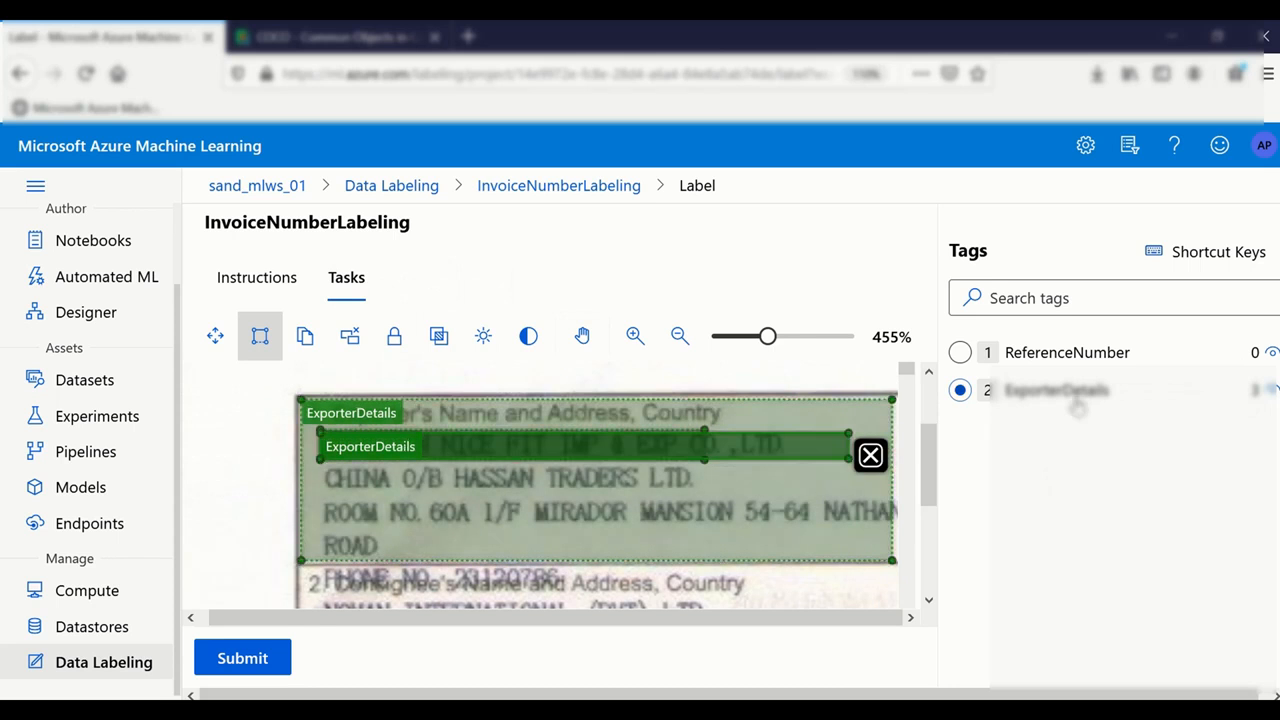
left_click(1271, 390)
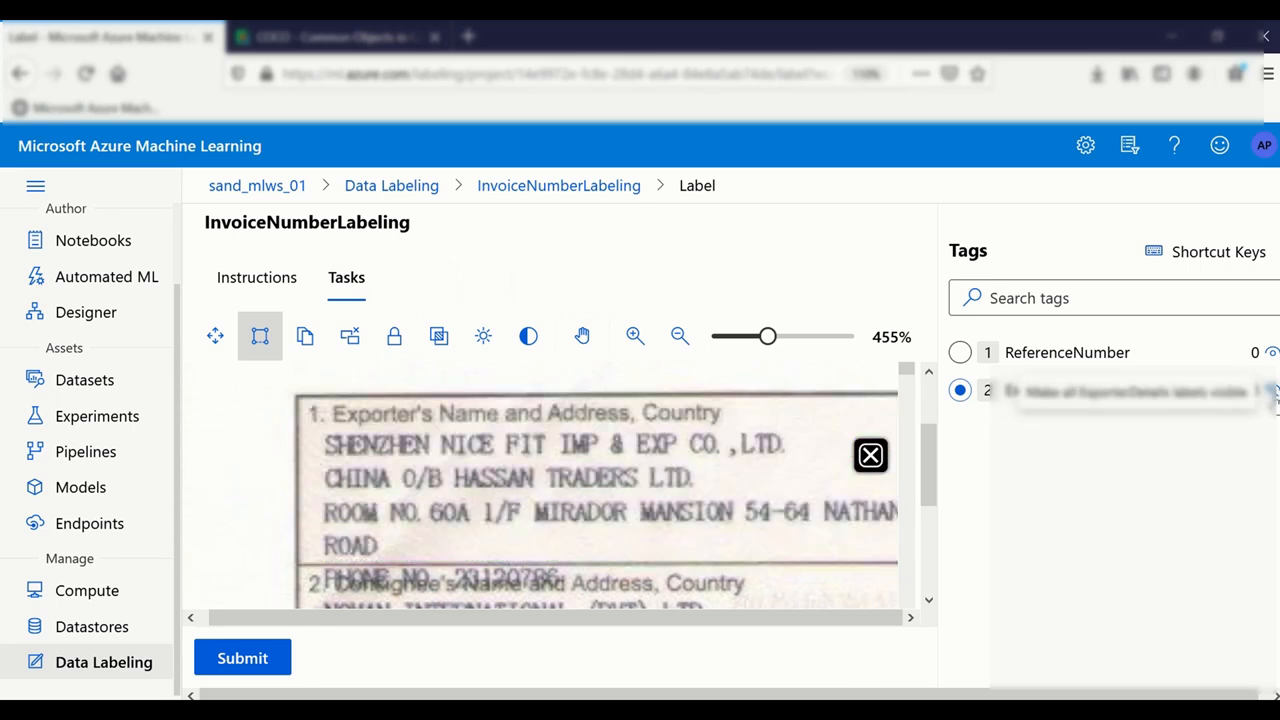
left_click(870, 455)
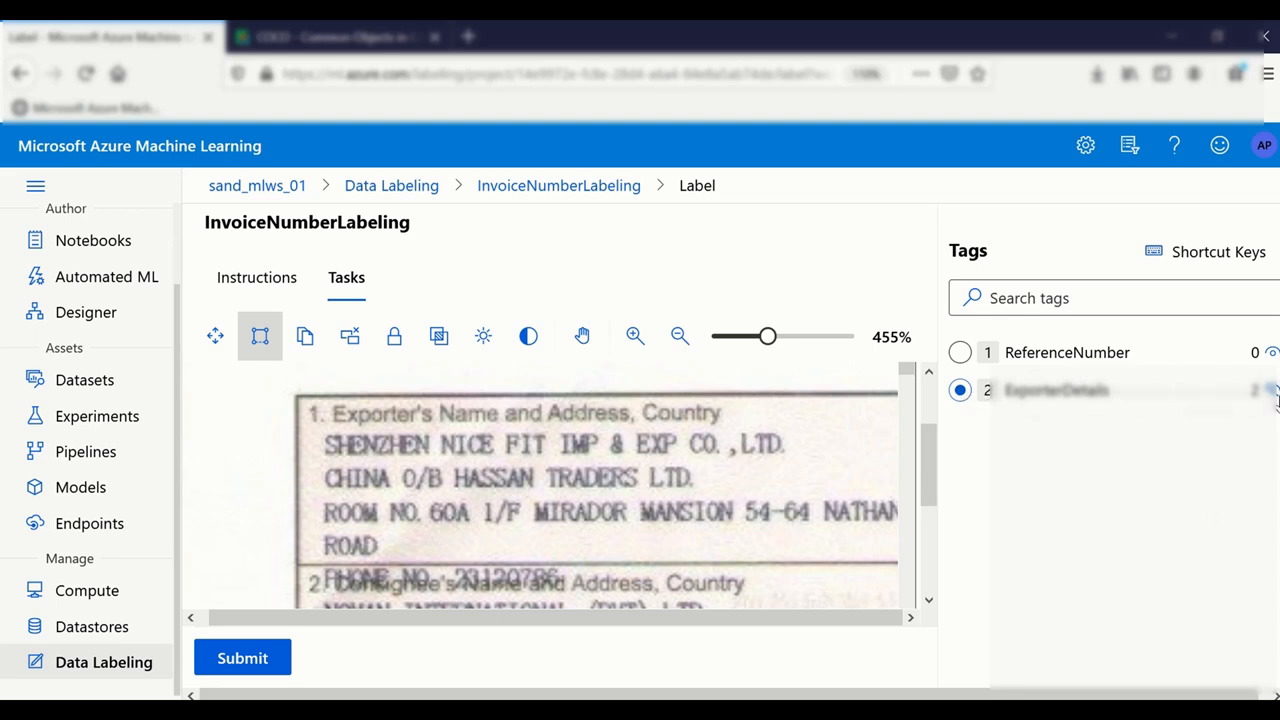
left_click(1271, 390)
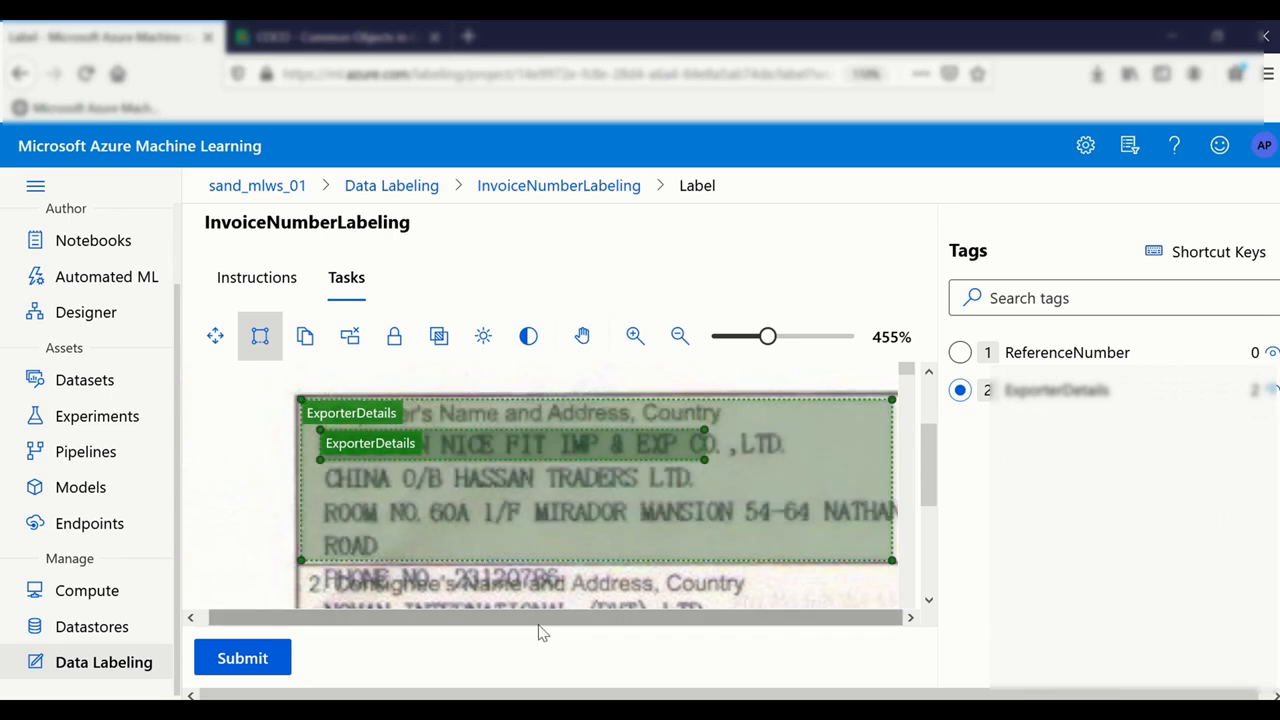
left_click_drag(921, 471, 928, 556)
left_click_drag(437, 594, 917, 466)
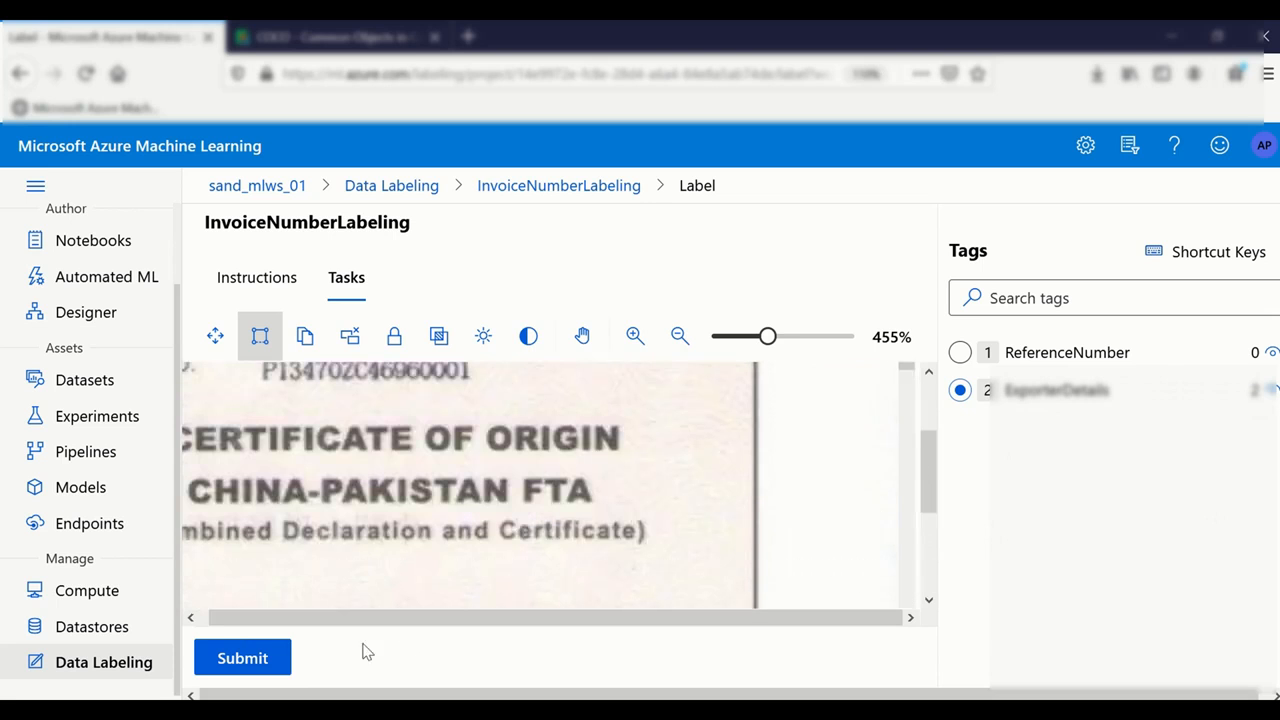
left_click(243, 658)
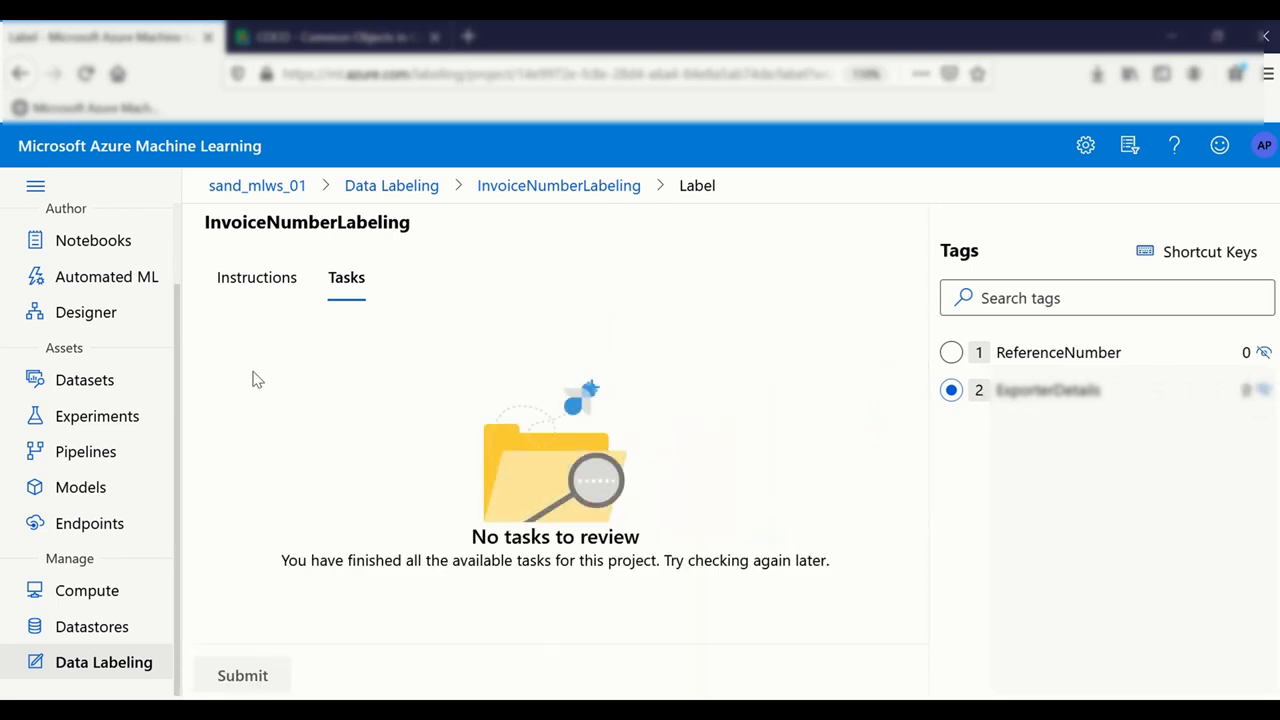
Step: Check that no images remain to label, then refresh the dashboard showing 1 / 5 labeled
left_click(594, 196)
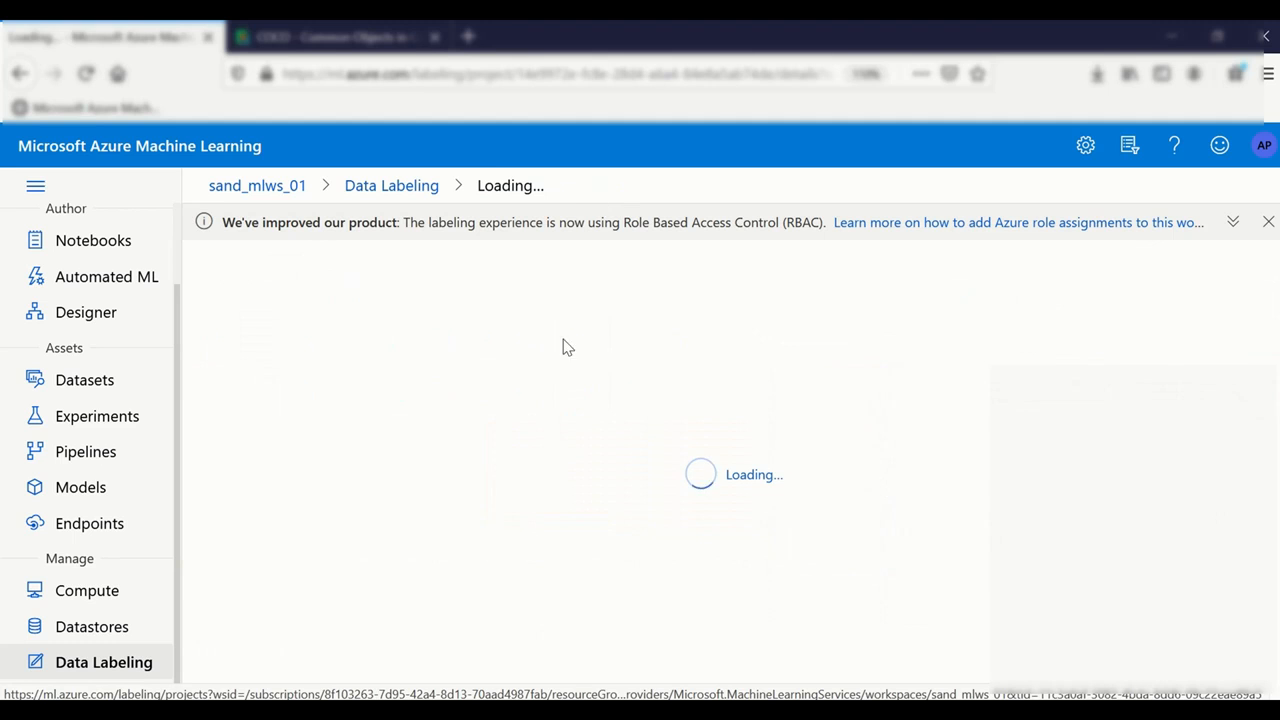
scroll(543, 351, "down", 5)
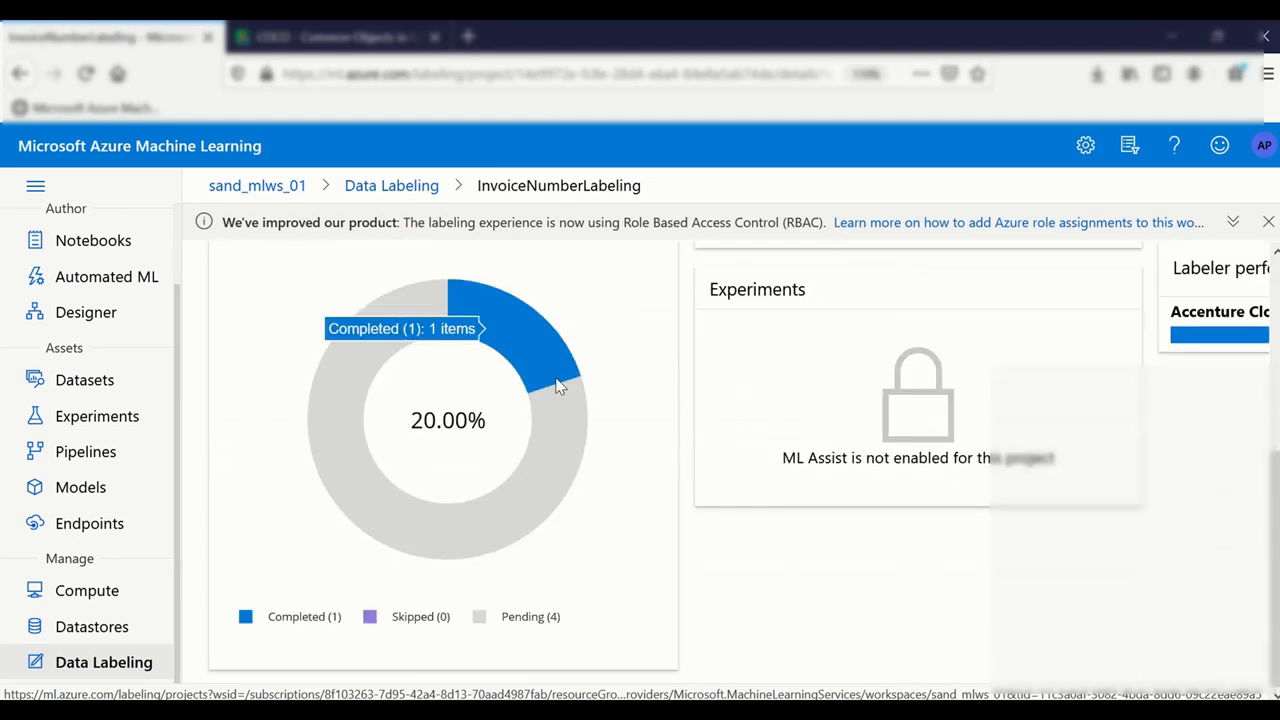
scroll(750, 345, "up", 5)
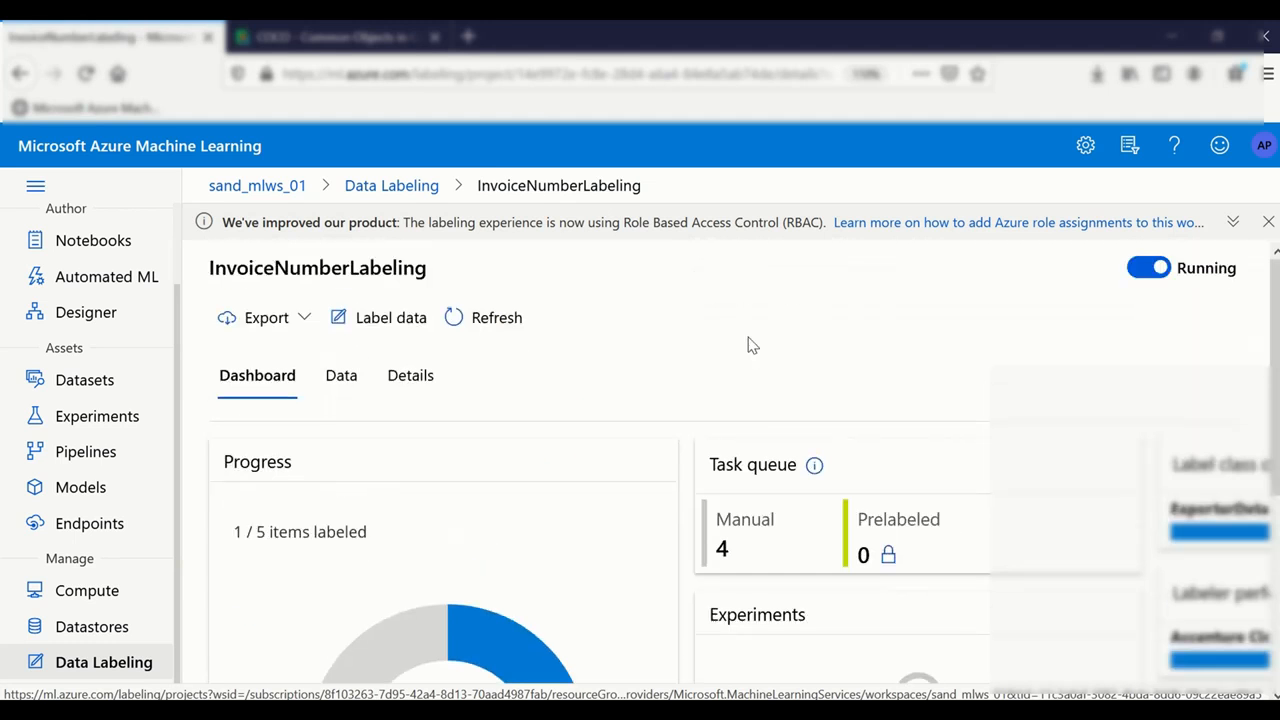
left_click(378, 332)
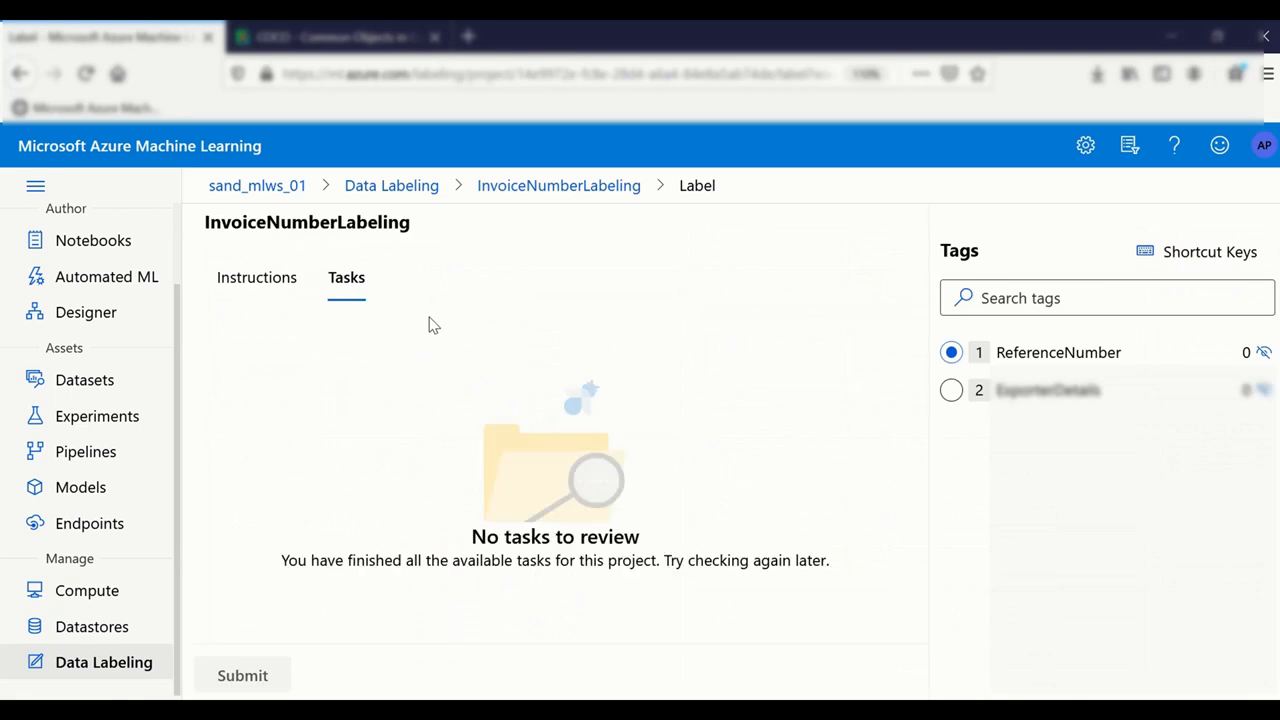
left_click(545, 188)
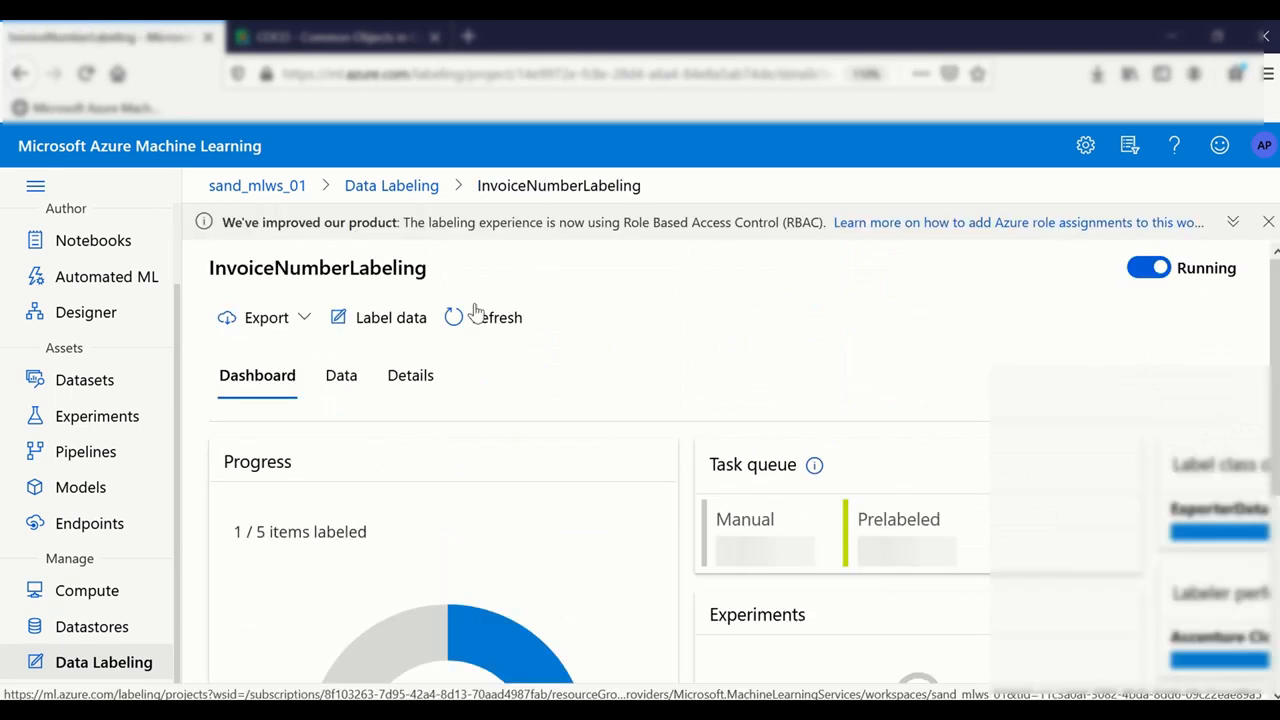
left_click(480, 316)
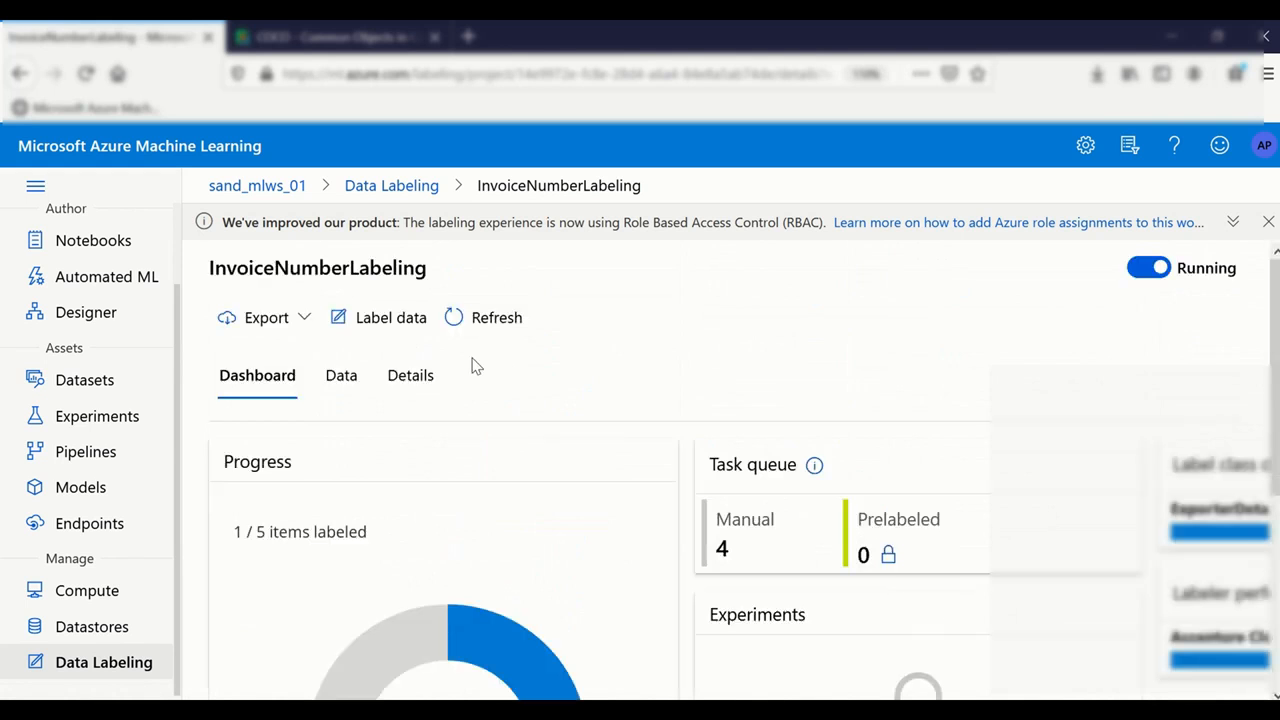
Step: Review the COCO file and Azure ML Dataset export options, then view the COCO format reference
left_click(293, 320)
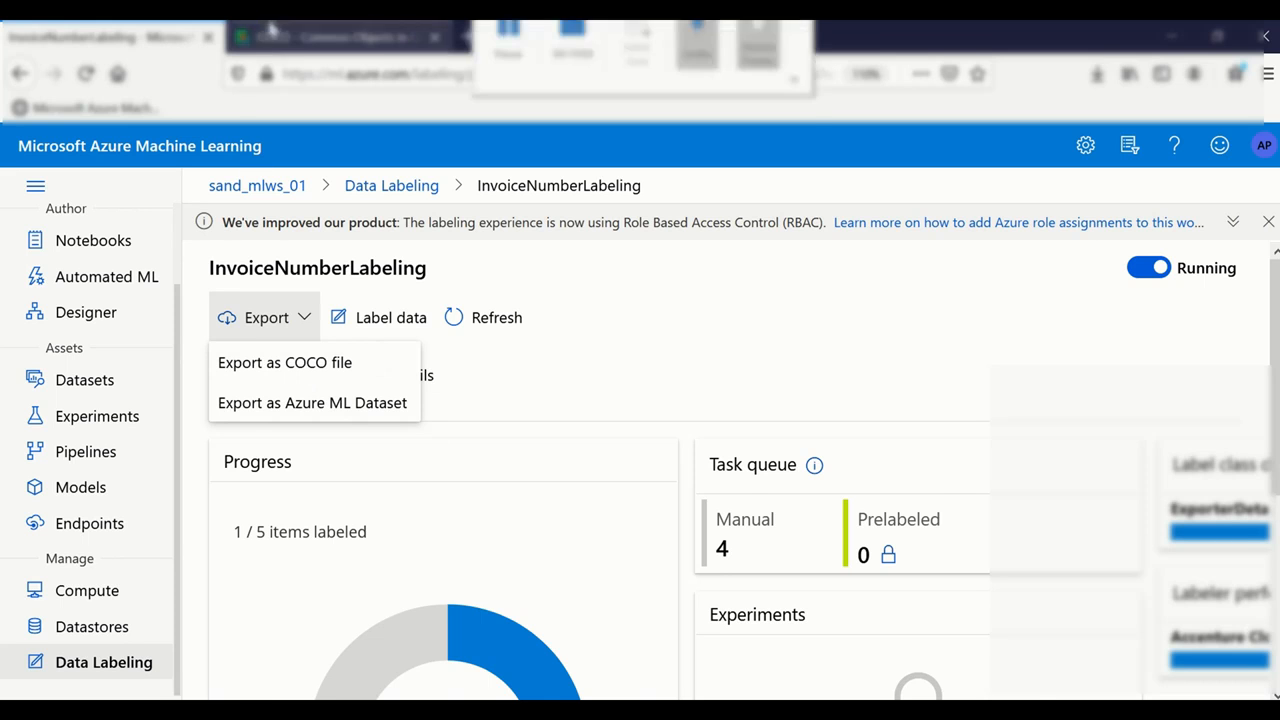
left_click(330, 37)
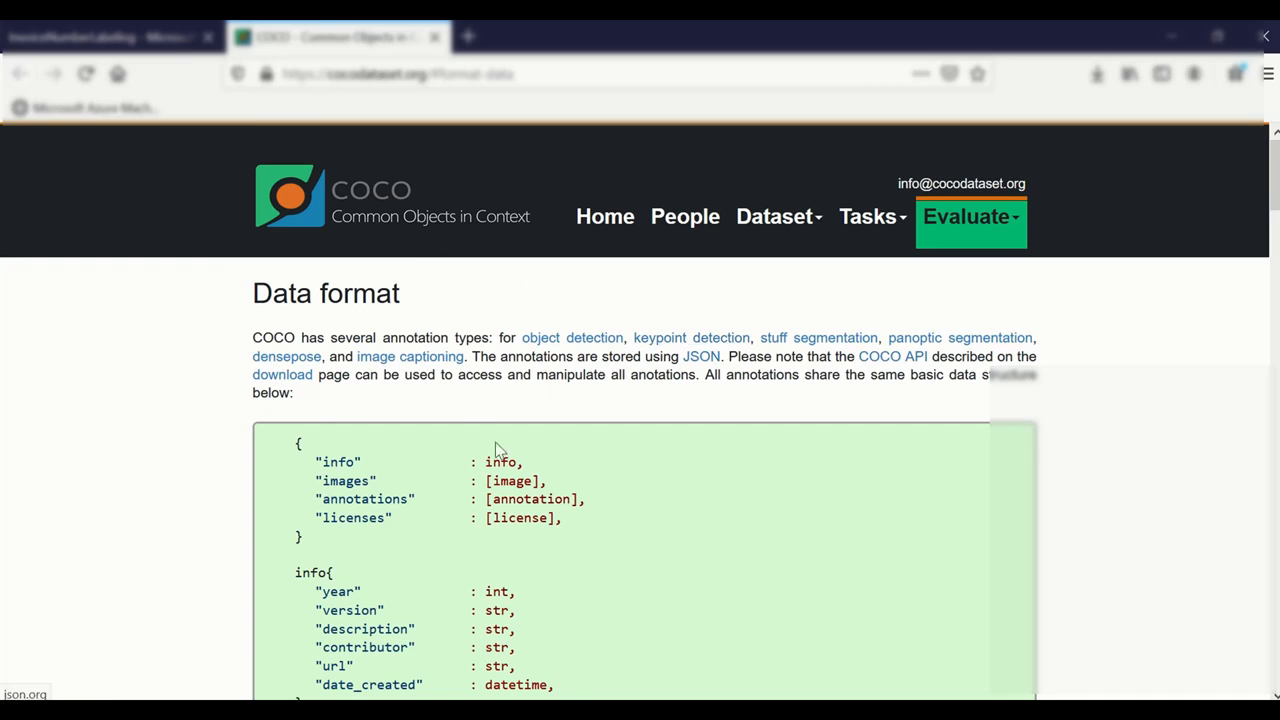
Step: Scroll through the COCO data format page, then return to the InvoiceNumberLabeling project
scroll(435, 455, "down", 3)
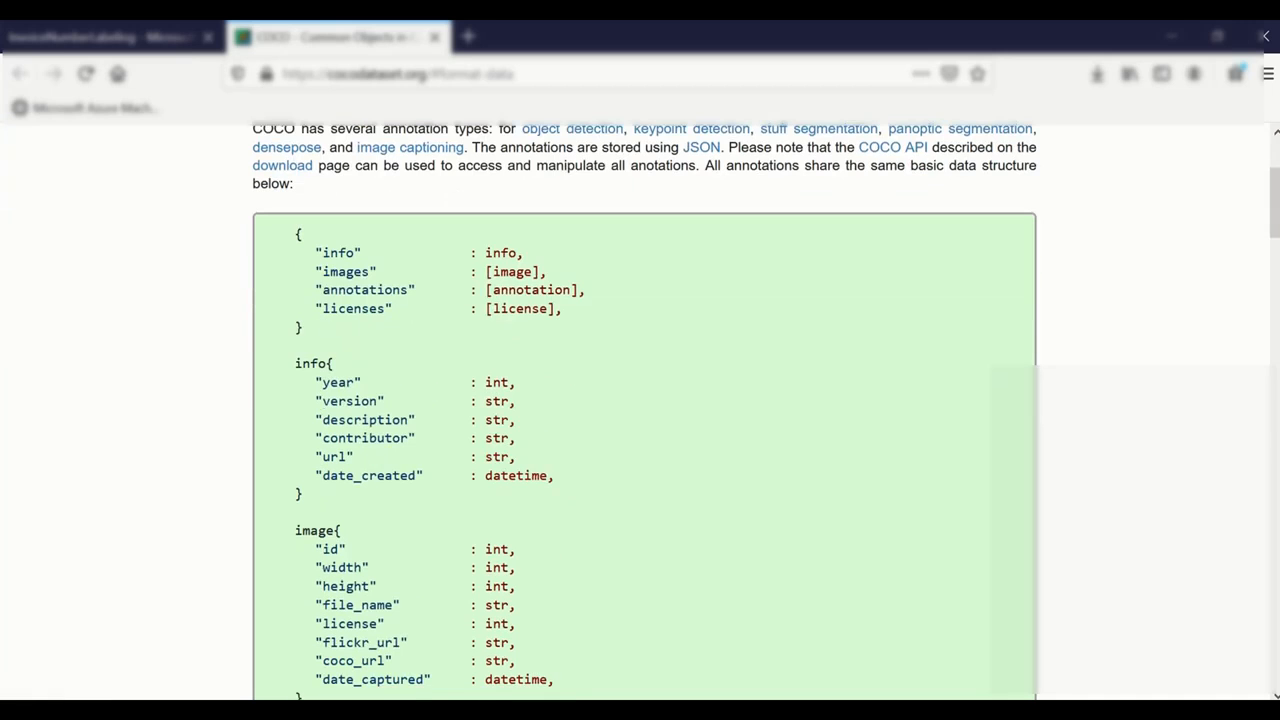
left_click_drag(1274, 212, 1274, 545)
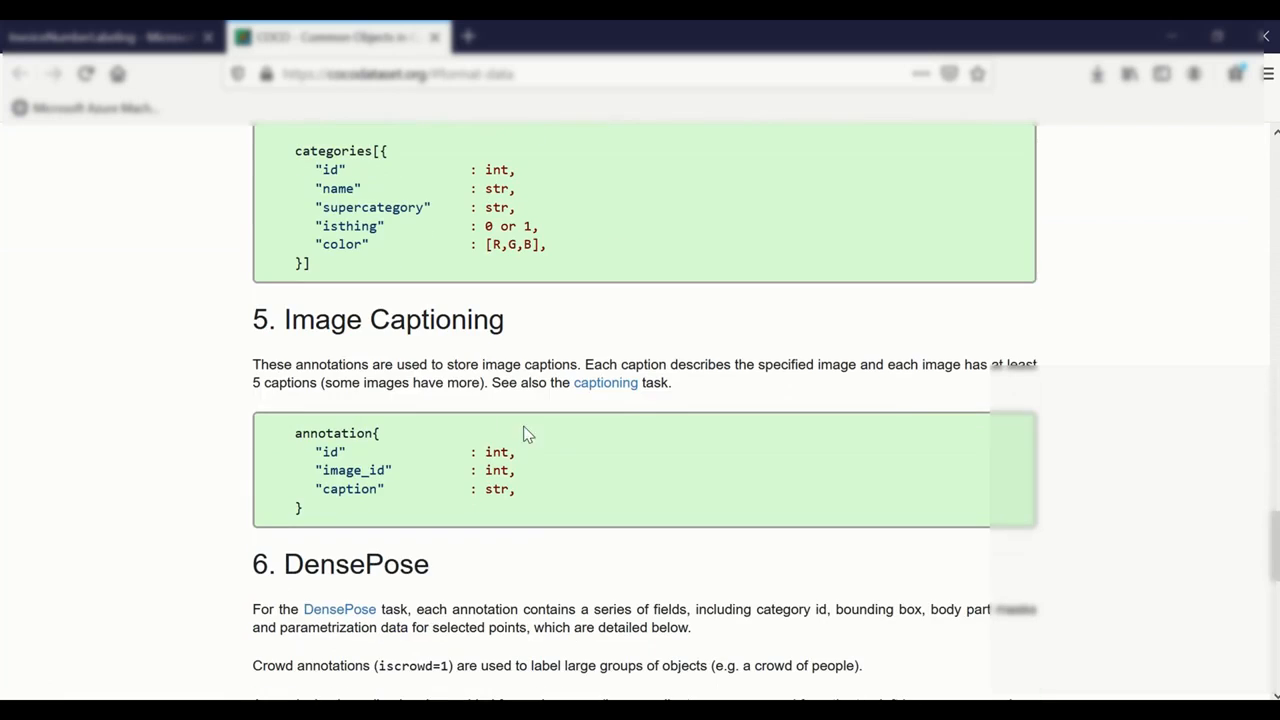
left_click_drag(1274, 545, 1274, 645)
left_click_drag(1278, 545, 1246, 166)
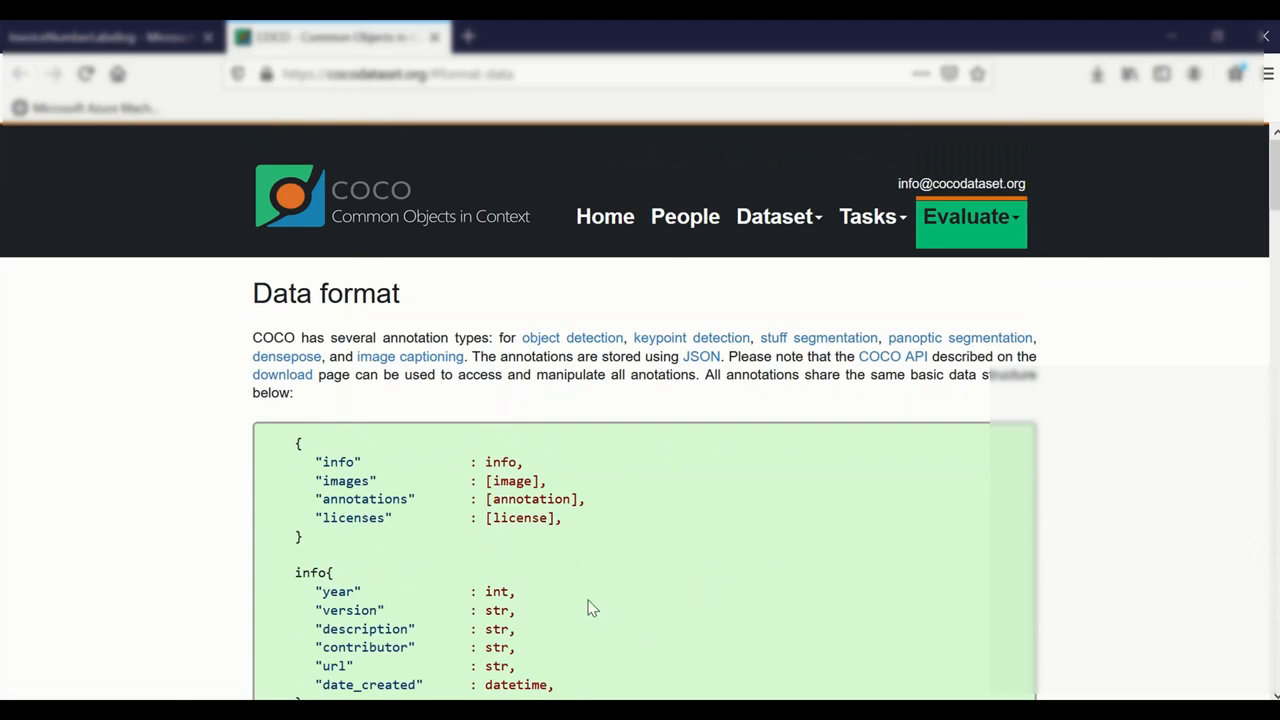
left_click(119, 40)
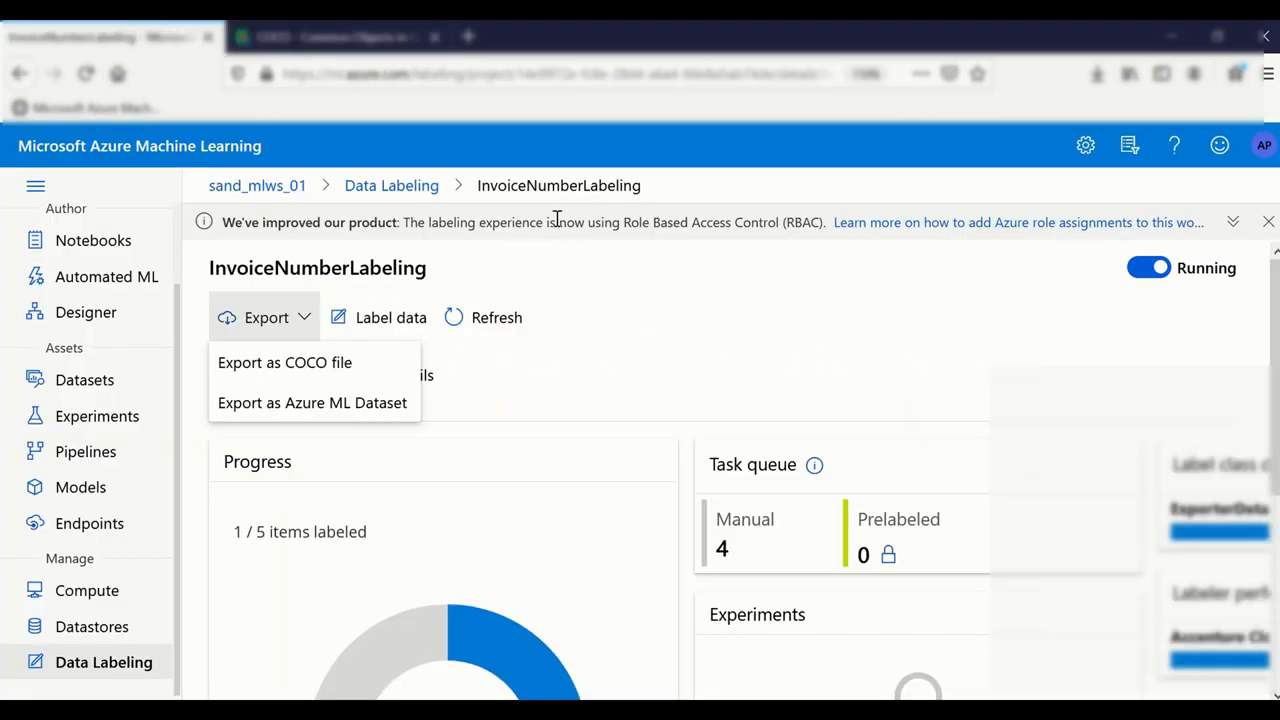
Step: Export the labels as a COCO file and open the downloaded JSON in Notepad++
left_click(289, 366)
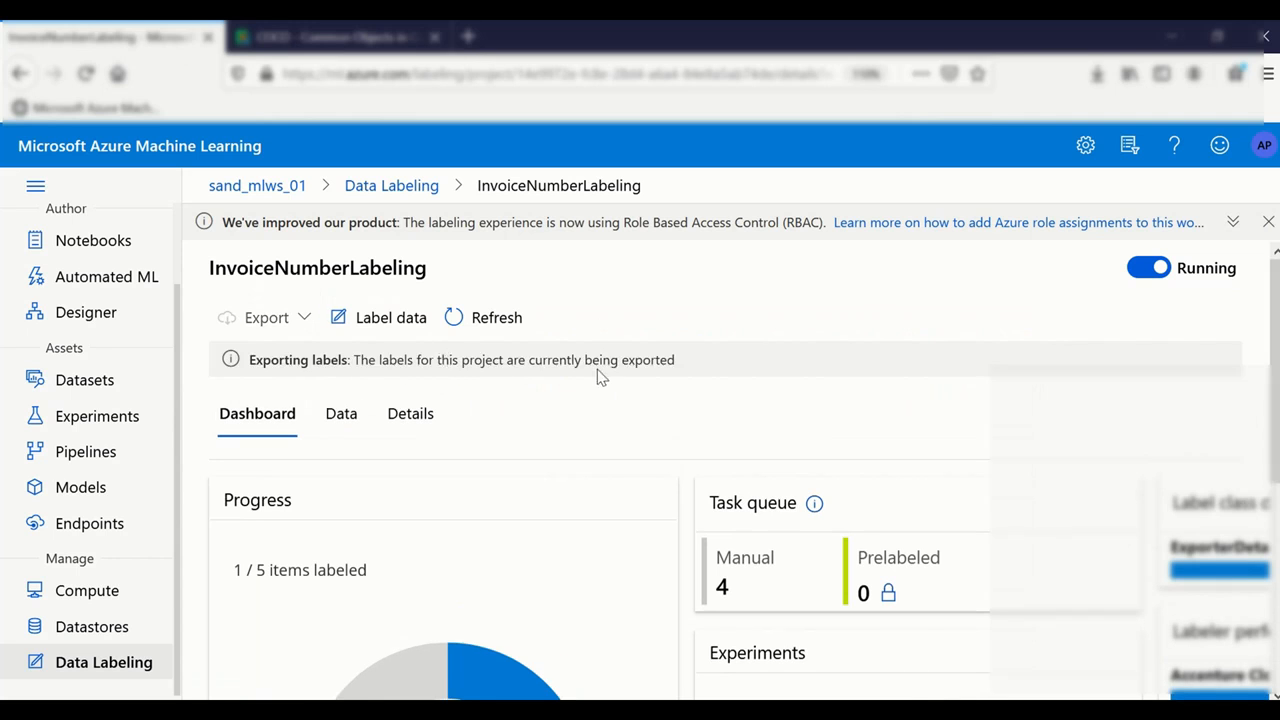
left_click(687, 370)
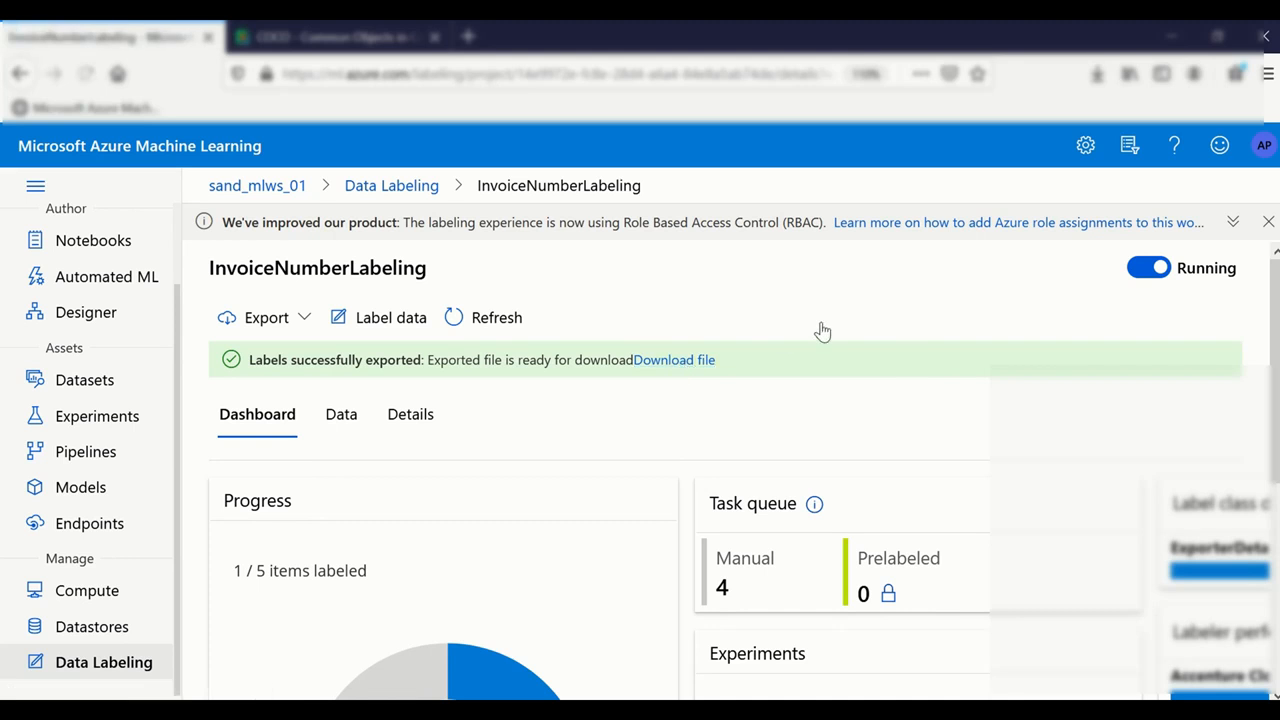
left_click(500, 401)
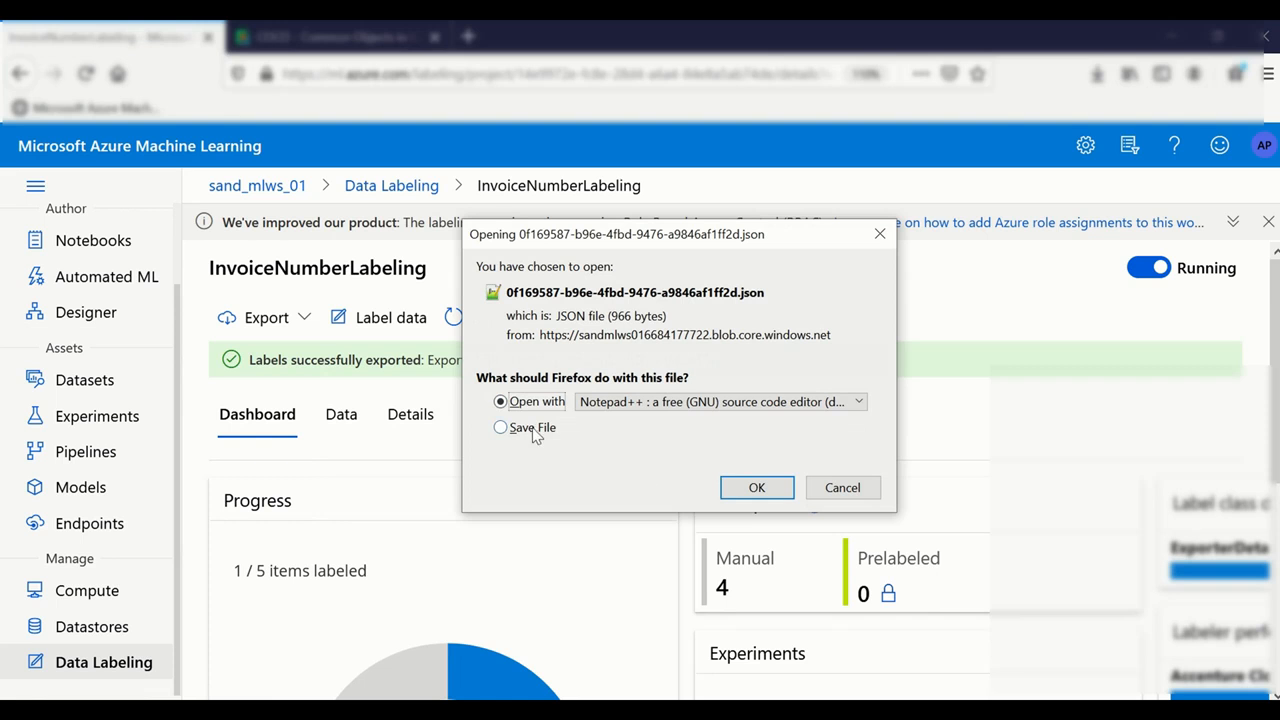
left_click(752, 487)
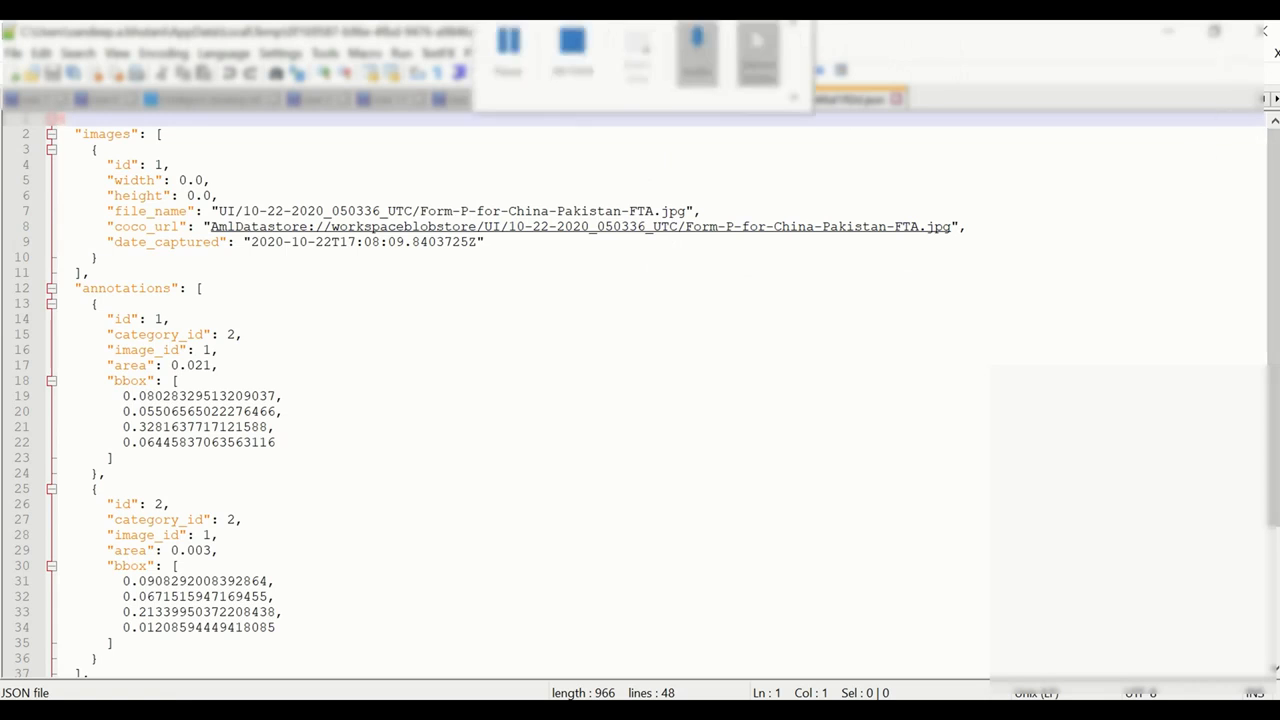
scroll(350, 286, "down", 1)
scroll(355, 300, "up", 1)
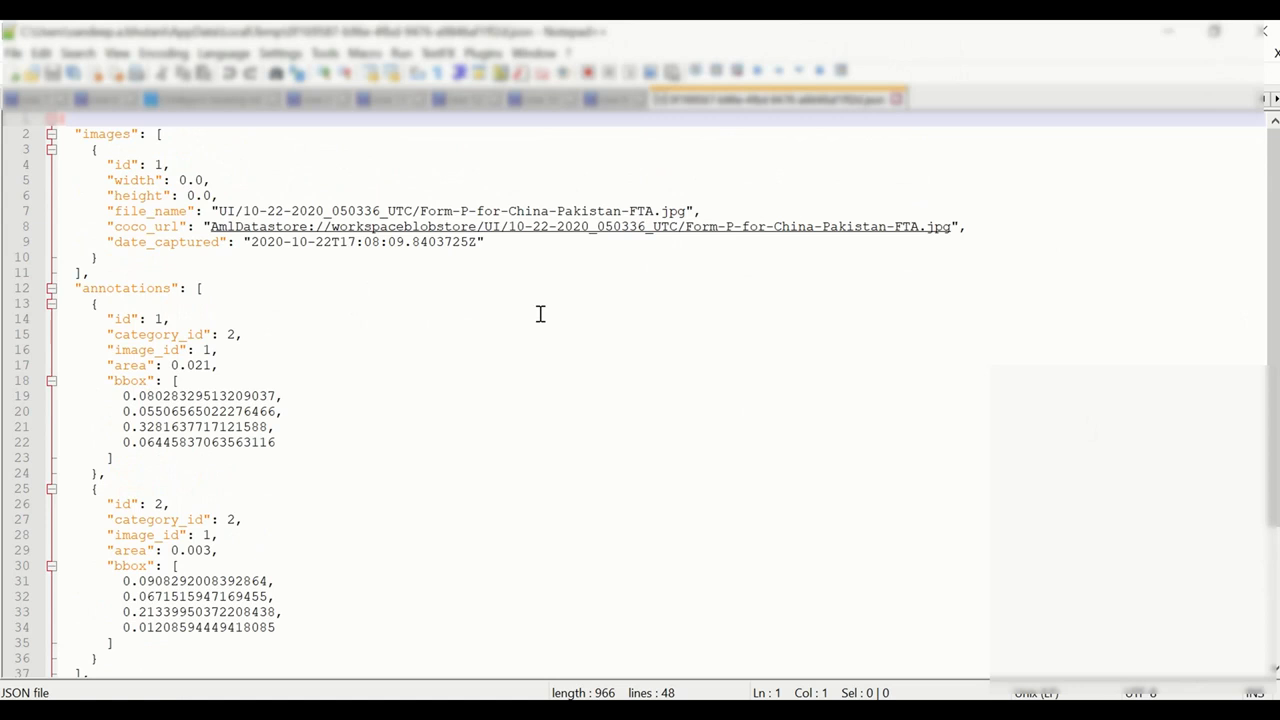
left_click_drag(100, 133, 140, 243)
left_click(283, 300)
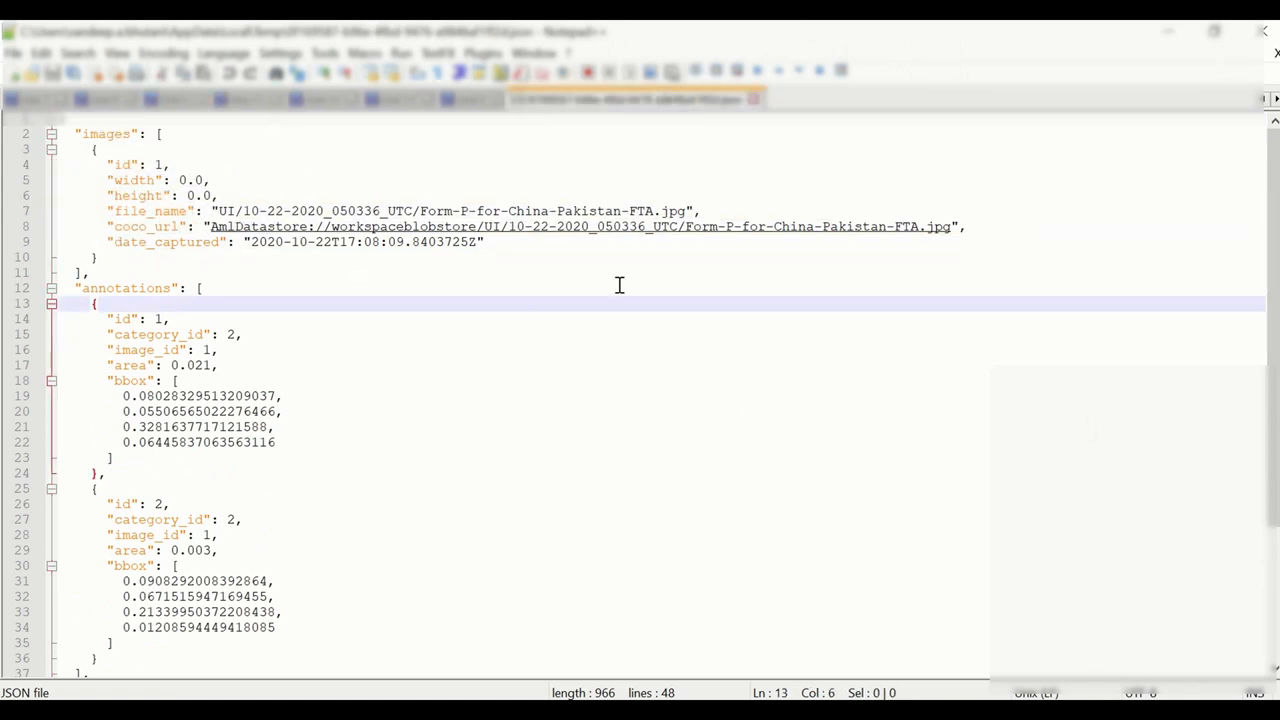
left_click_drag(188, 272, 44, 130)
left_click(350, 262)
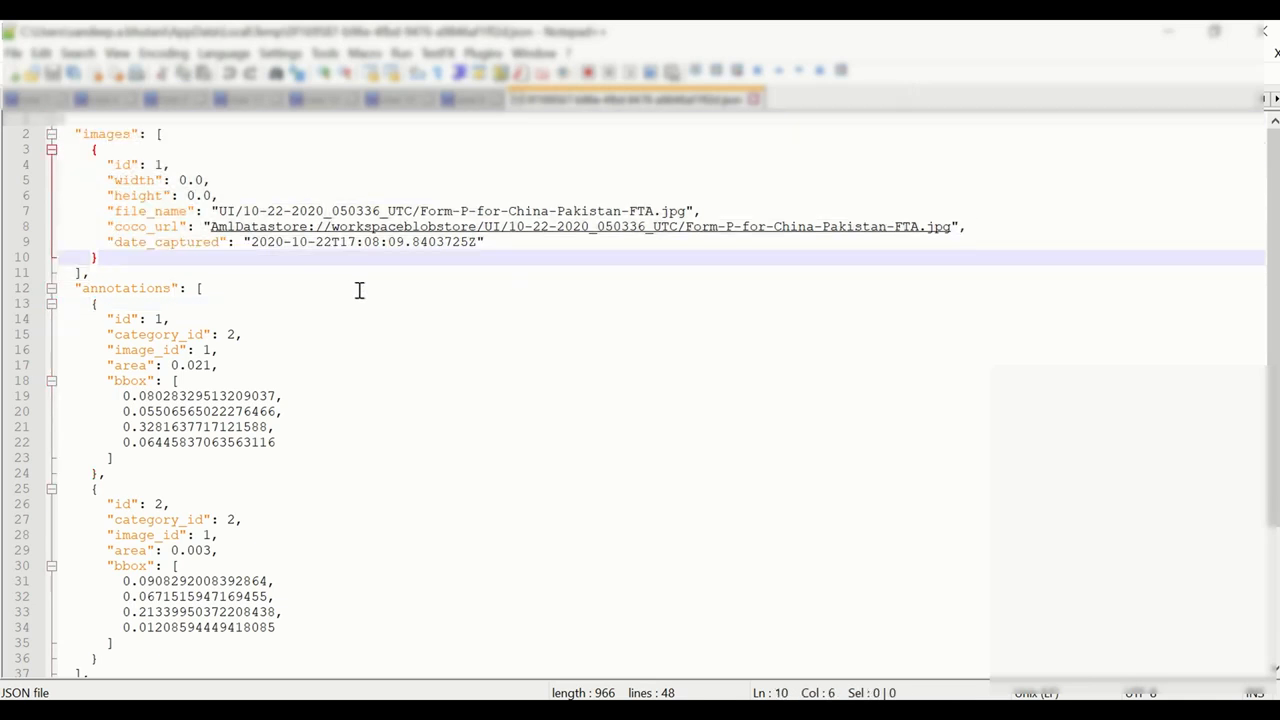
left_click_drag(114, 165, 523, 266)
left_click(809, 250)
left_click_drag(960, 228, 206, 208)
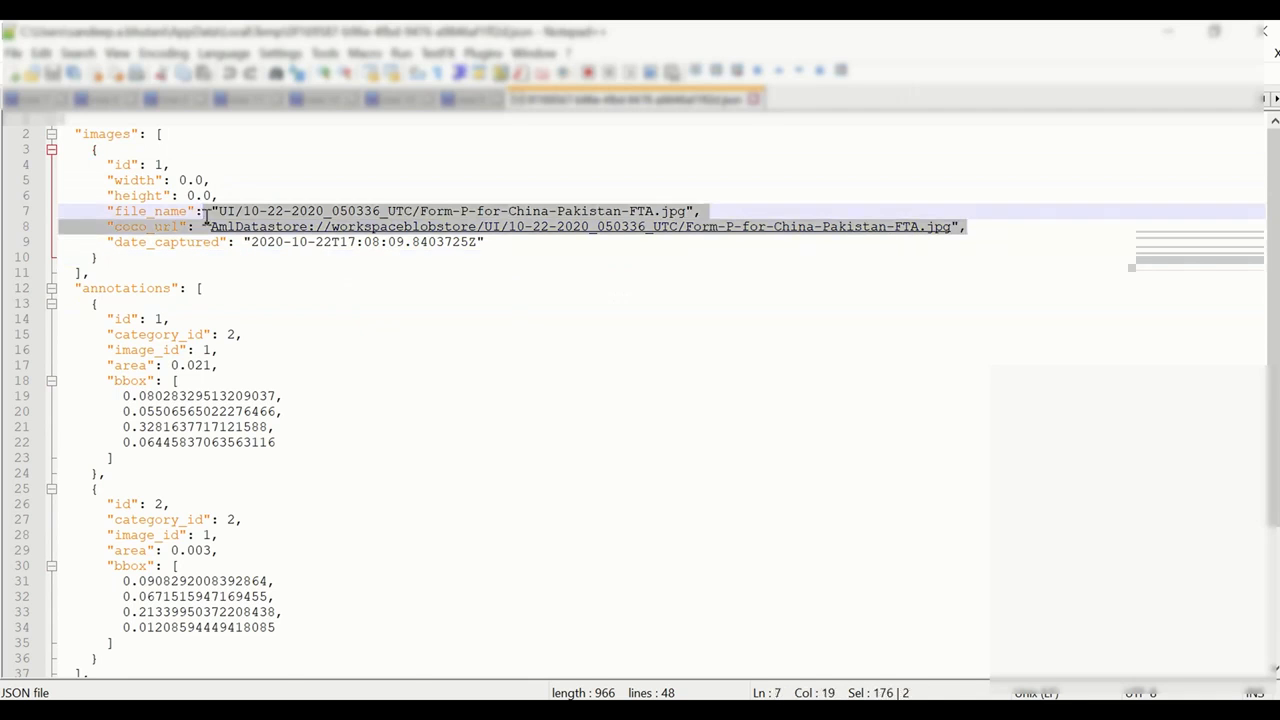
left_click(349, 306)
left_click_drag(124, 396, 323, 400)
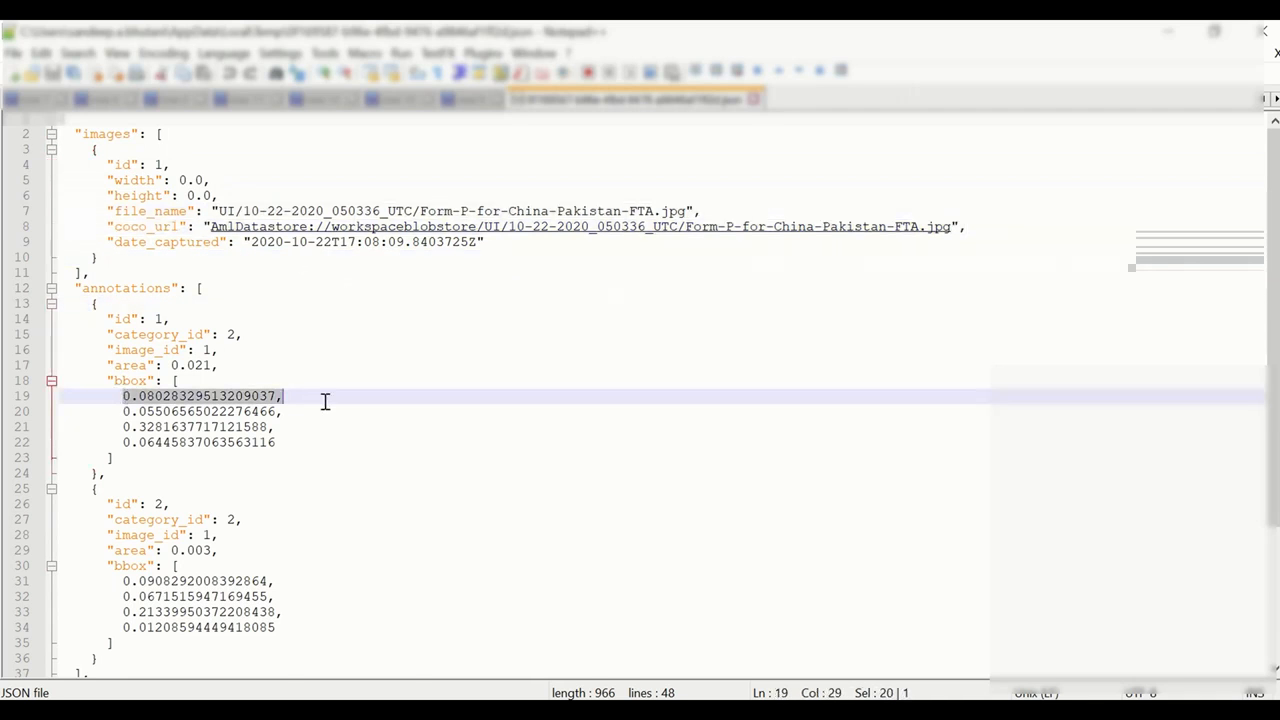
left_click(122, 412)
left_click_drag(123, 412, 286, 412)
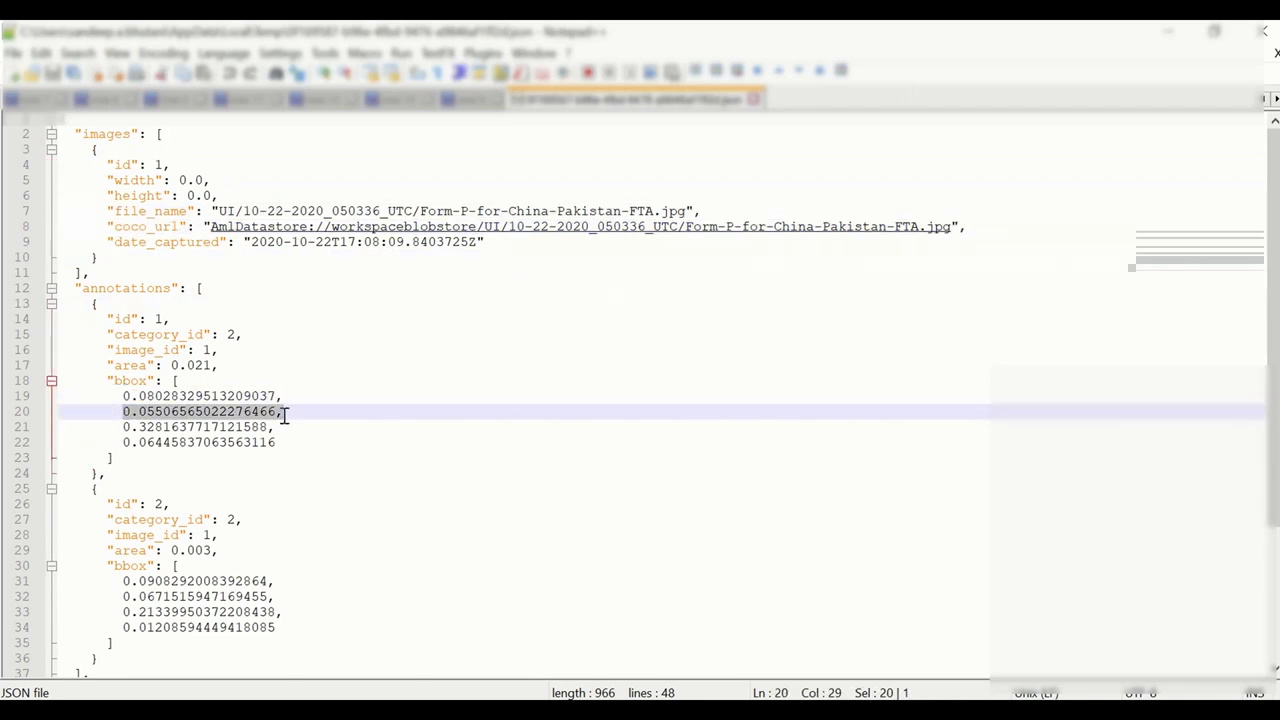
left_click_drag(108, 381, 38, 404)
left_click(331, 454)
scroll(330, 451, "down", 4)
left_click(66, 397)
left_click_drag(110, 378, 297, 460)
left_click_drag(103, 196, 269, 271)
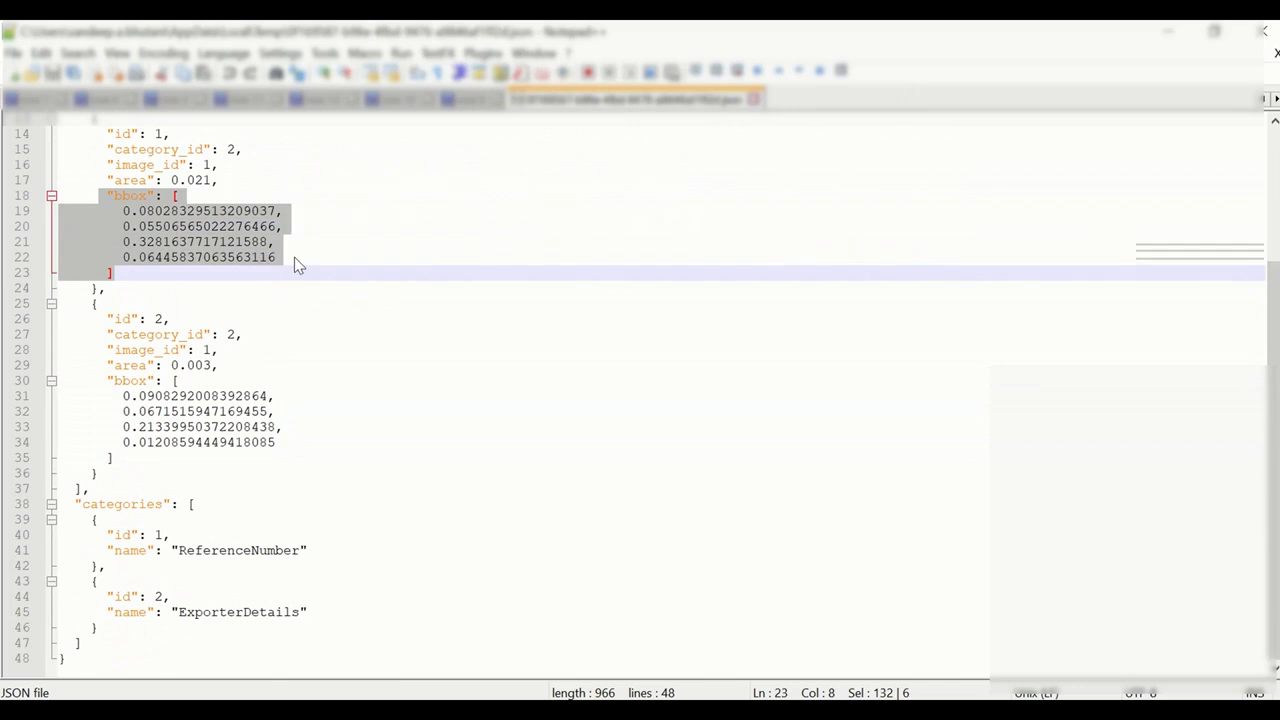
left_click(287, 249)
left_click_drag(139, 168, 240, 170)
left_click(287, 171)
scroll(300, 193, "up", 4)
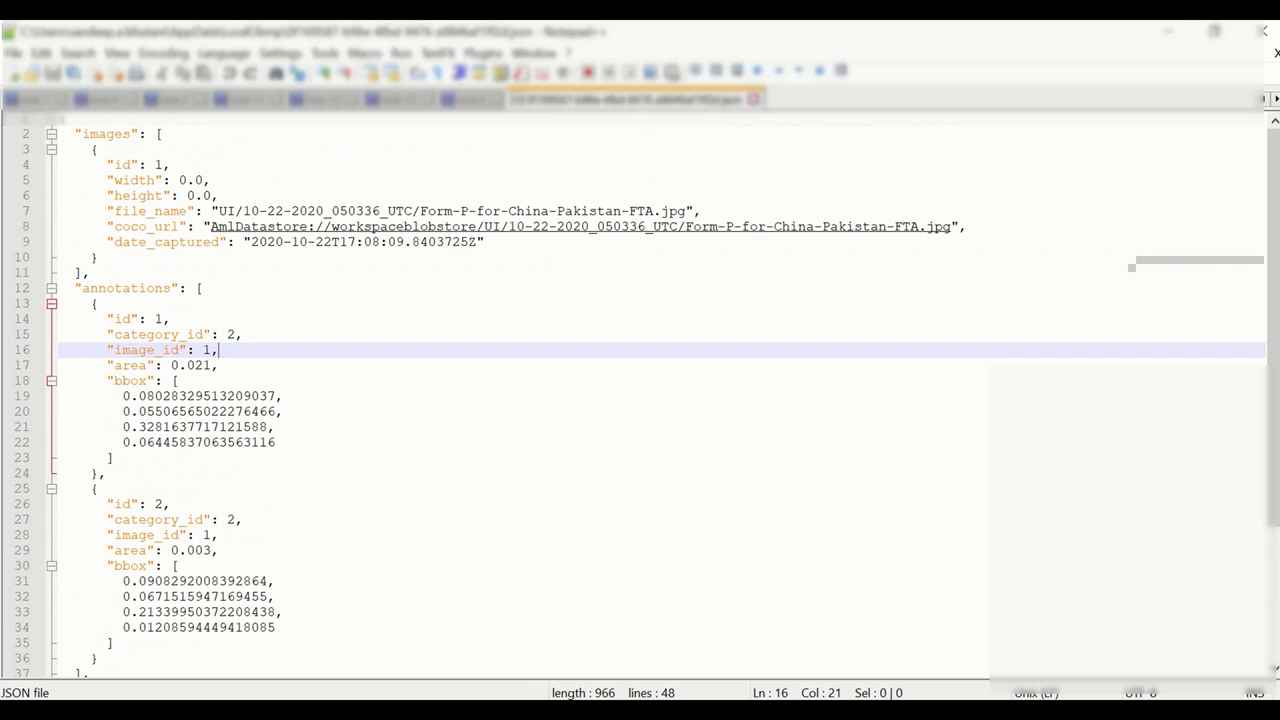
Step: Export the labels as an Azure ML Dataset and open InvoiceNumberLabeling_20201022_171741's details
mouse_move(678, 705)
left_click(786, 640)
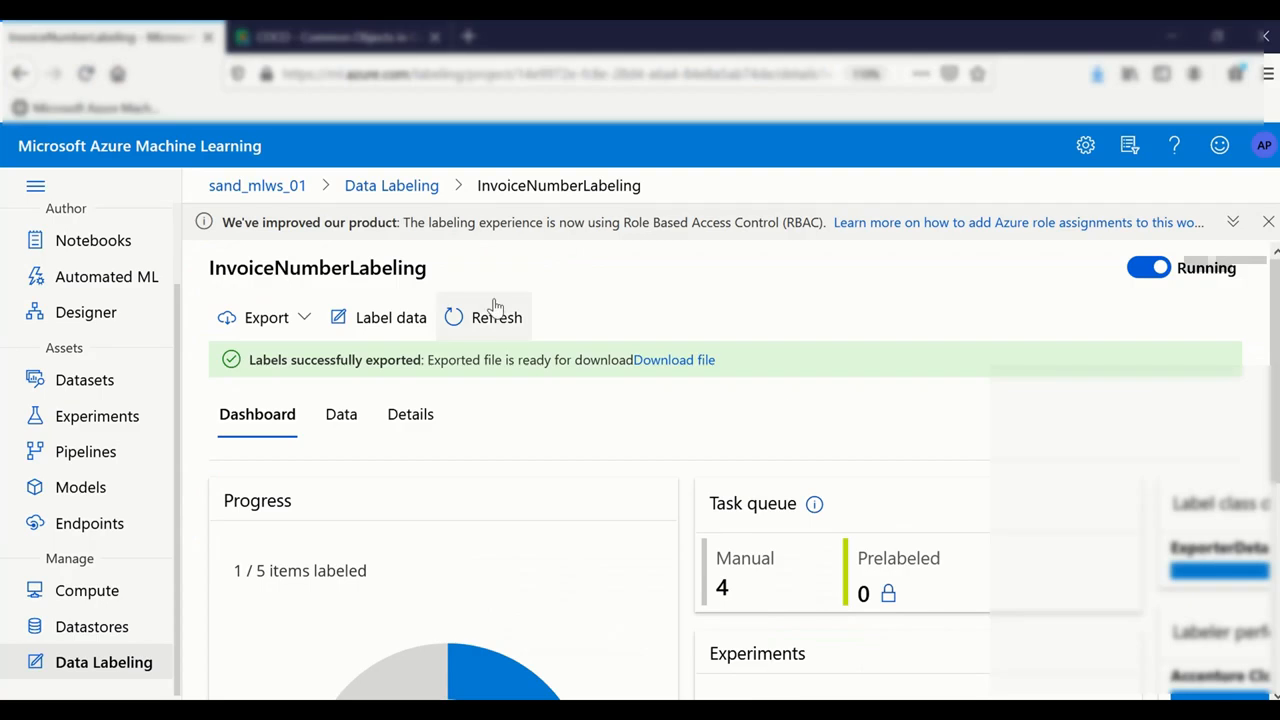
left_click(302, 328)
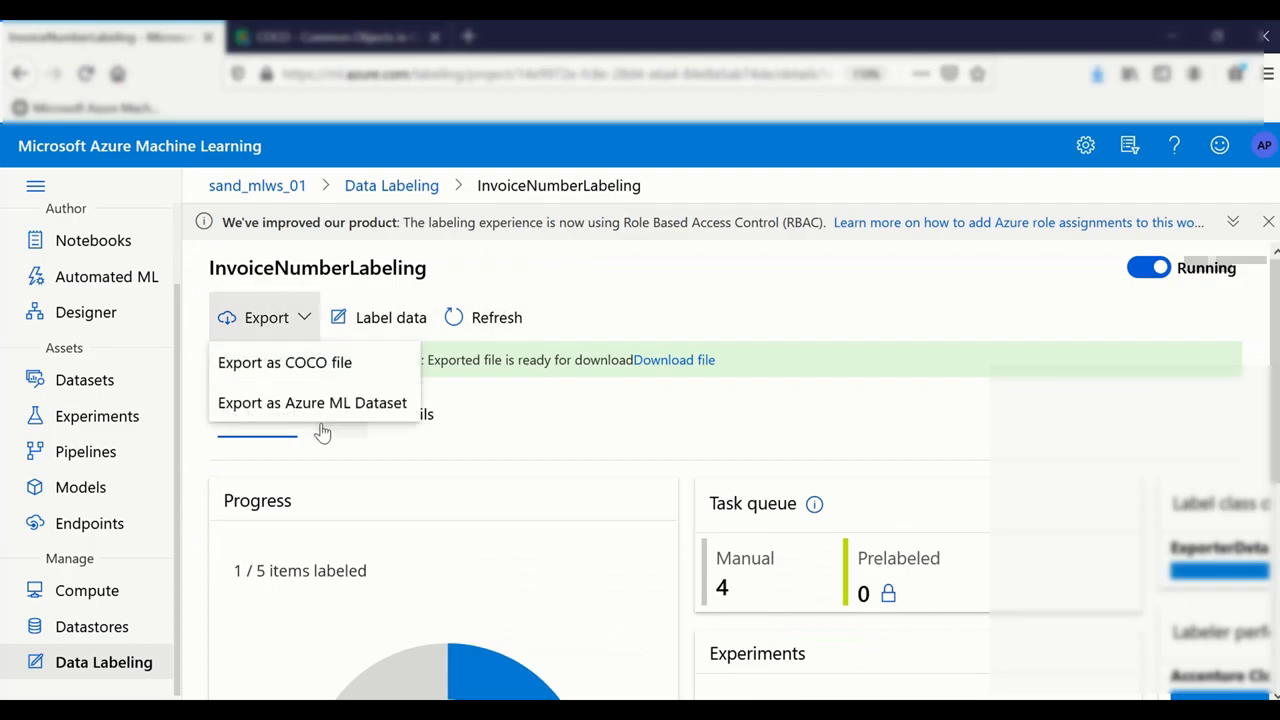
left_click(328, 408)
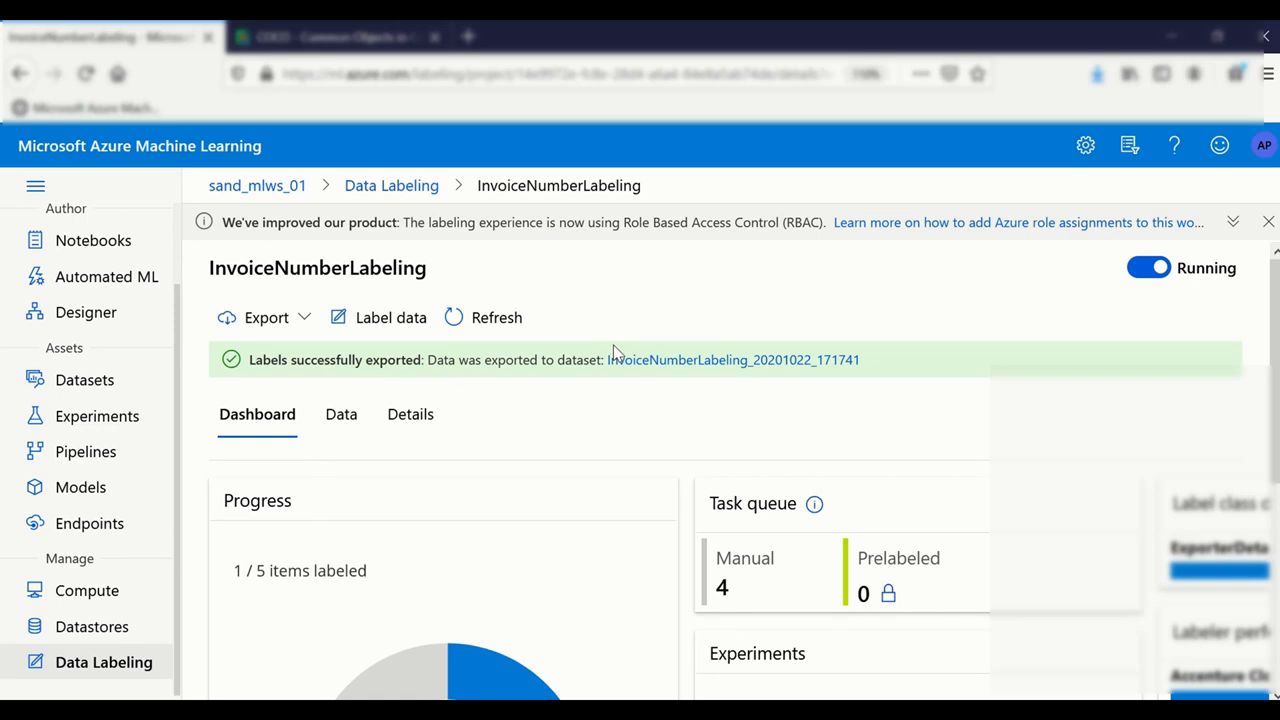
left_click_drag(475, 360, 546, 362)
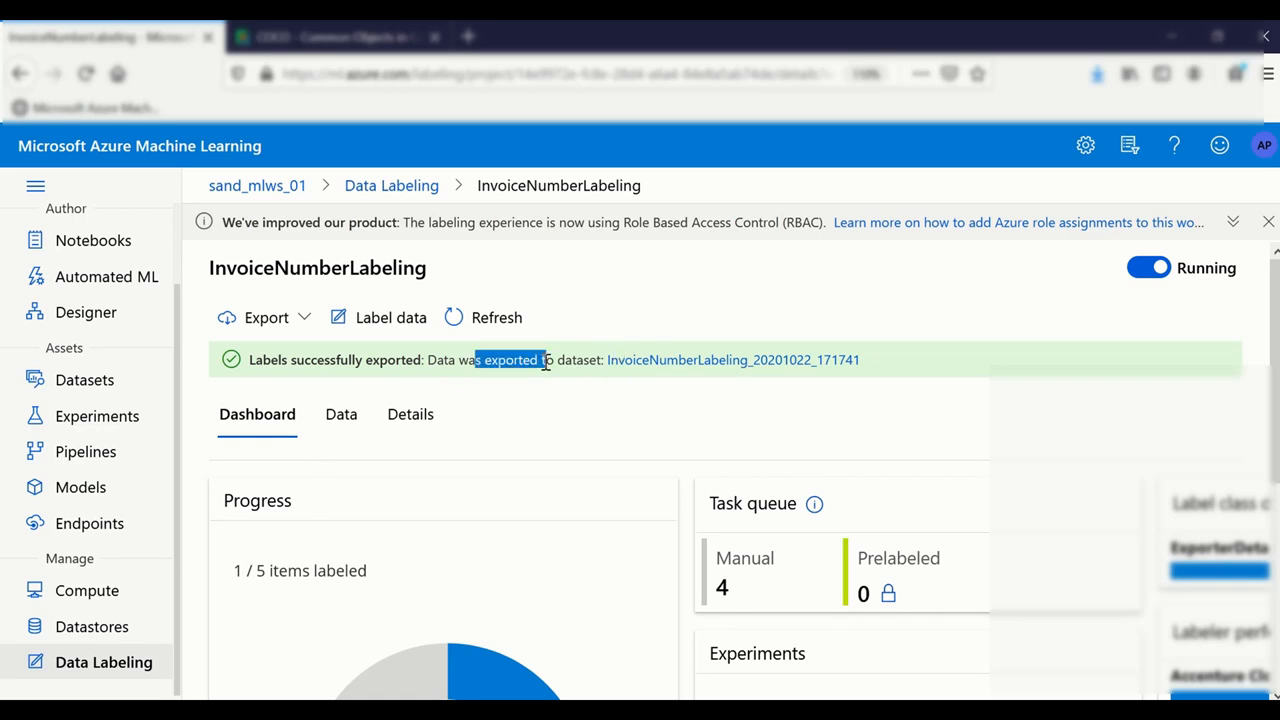
left_click(753, 370)
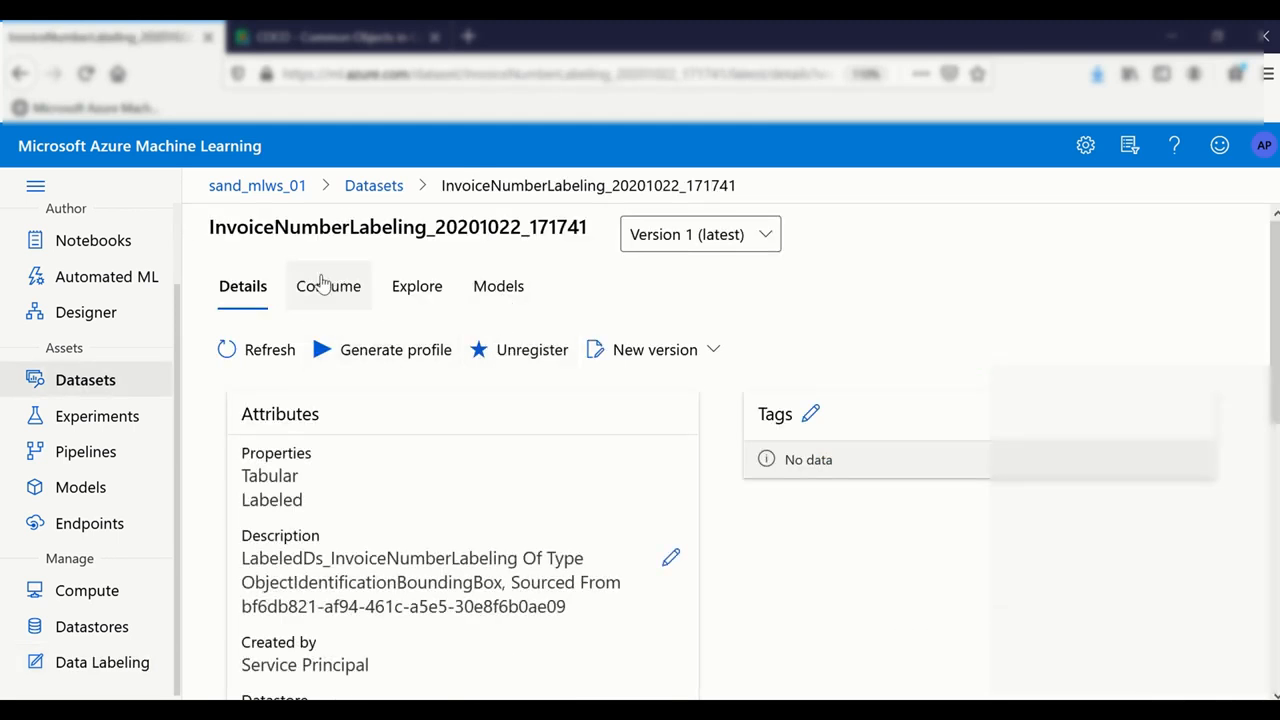
Step: Find InvoiceNumberLabeling_20201022_171741 at the top of the Registered datasets list
left_click(63, 379)
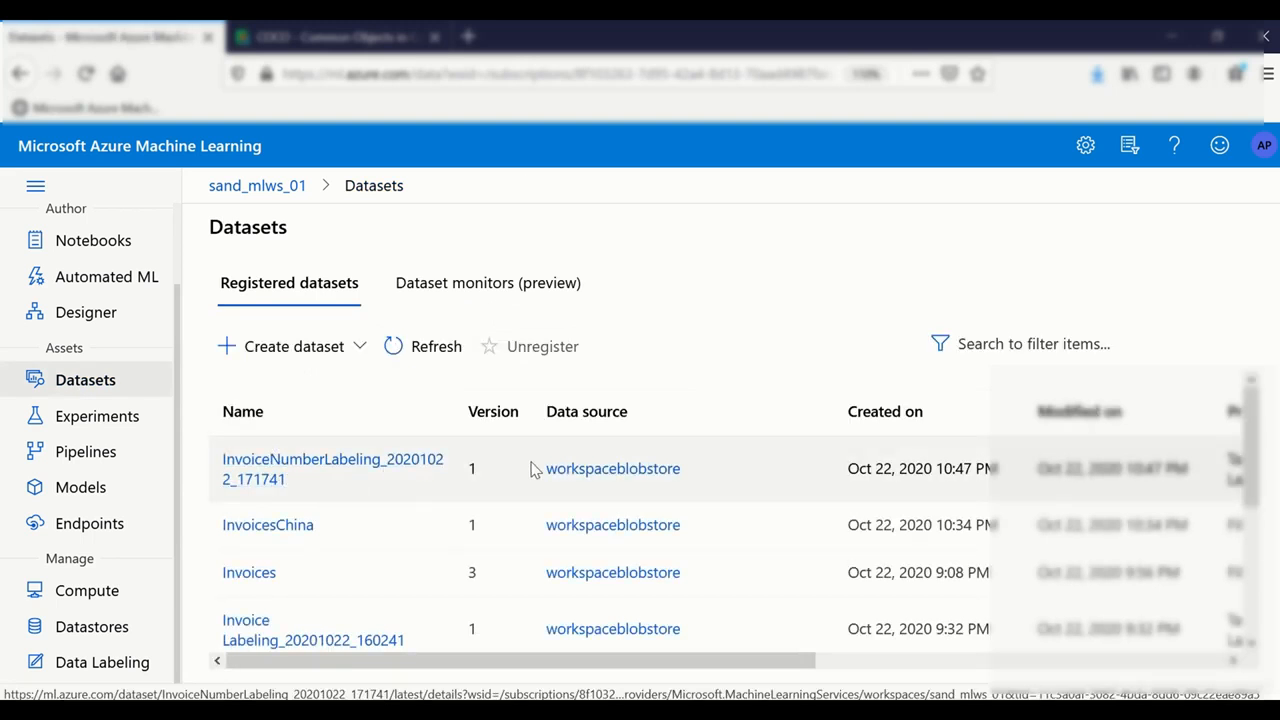
left_click_drag(295, 487, 229, 457)
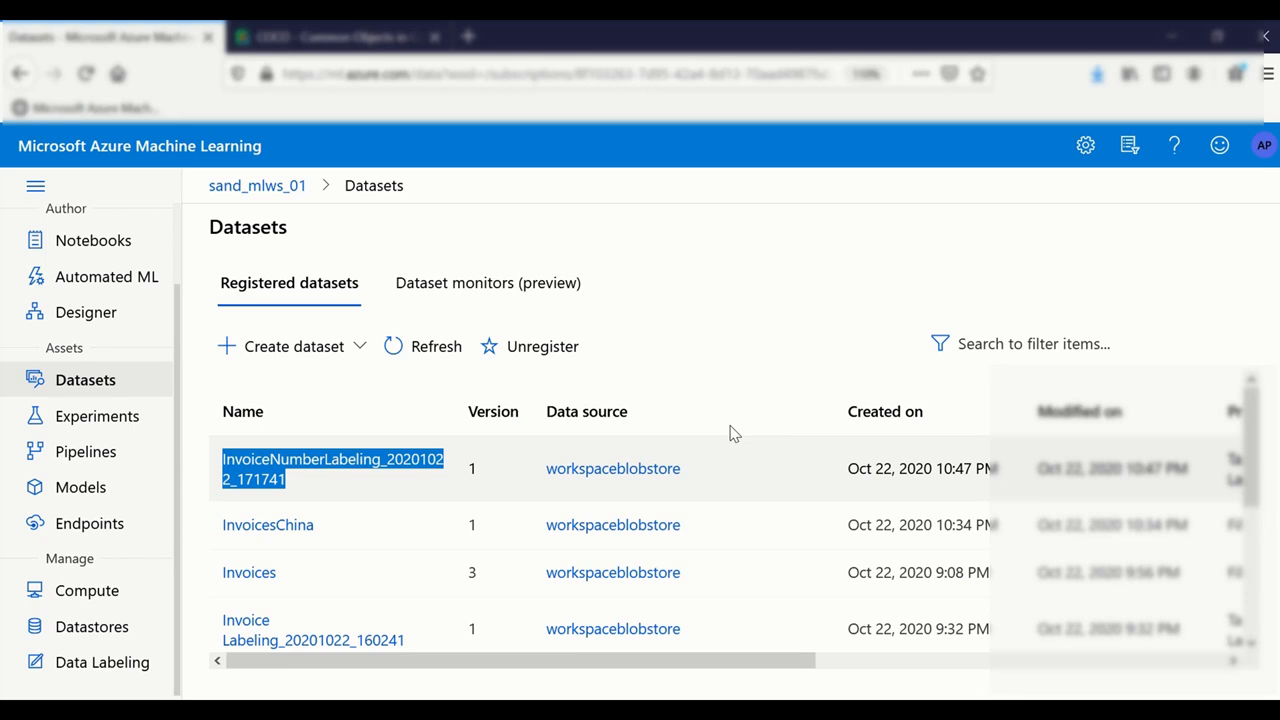
mouse_move(786, 28)
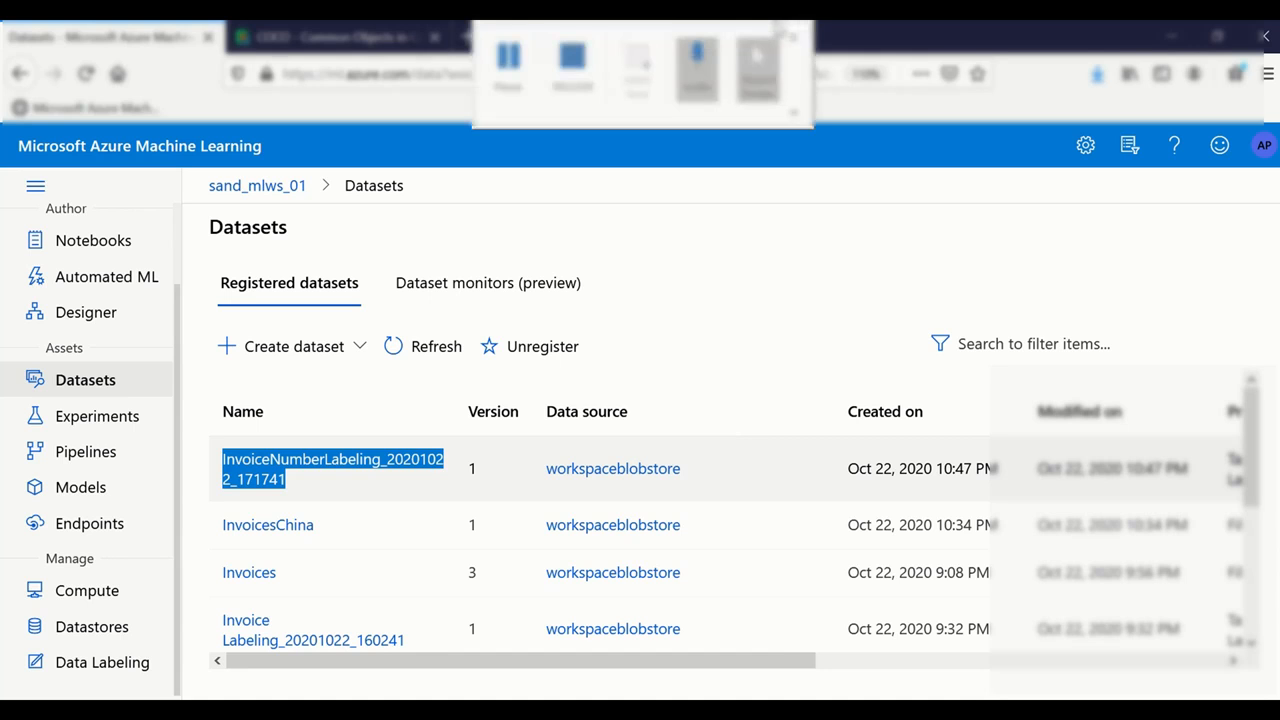